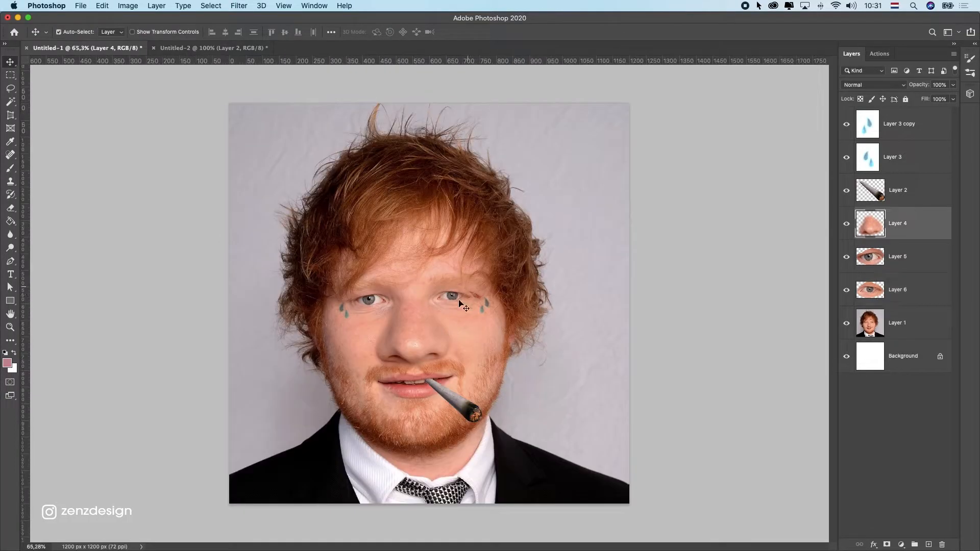
Step: Transform the nose on Layer 4, and reshape the lassoed mouth area of the portrait on Layer 1
key(ctrl+t)
drag(421, 333, 426, 333)
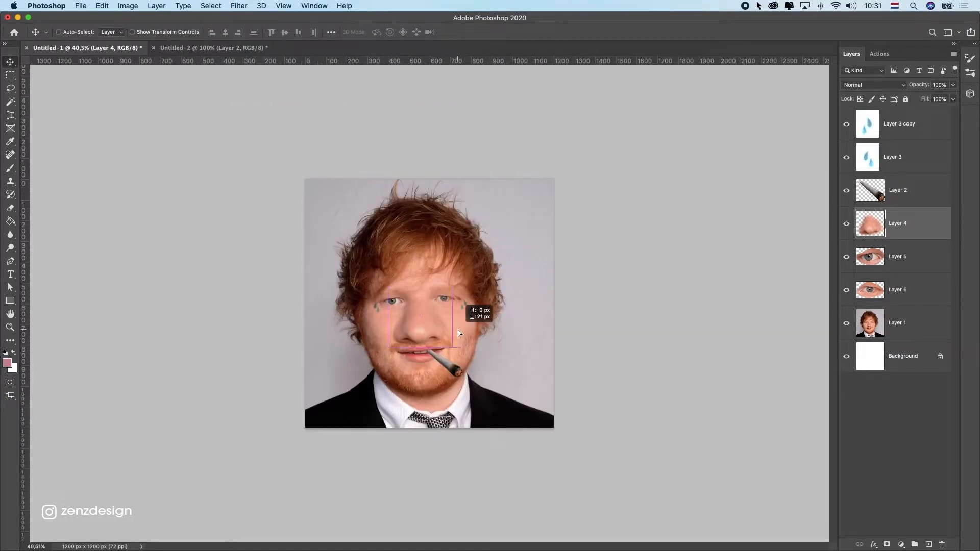
mouse_move(385, 369)
mouse_down()
mouse_move(417, 372)
mouse_move(415, 402)
mouse_move(453, 361)
mouse_up()
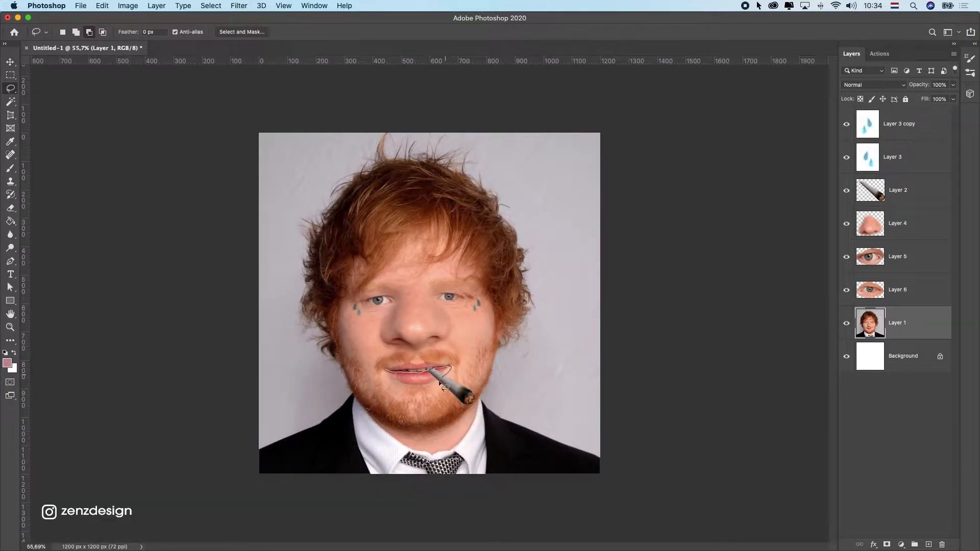
key(super+t)
key(Return)
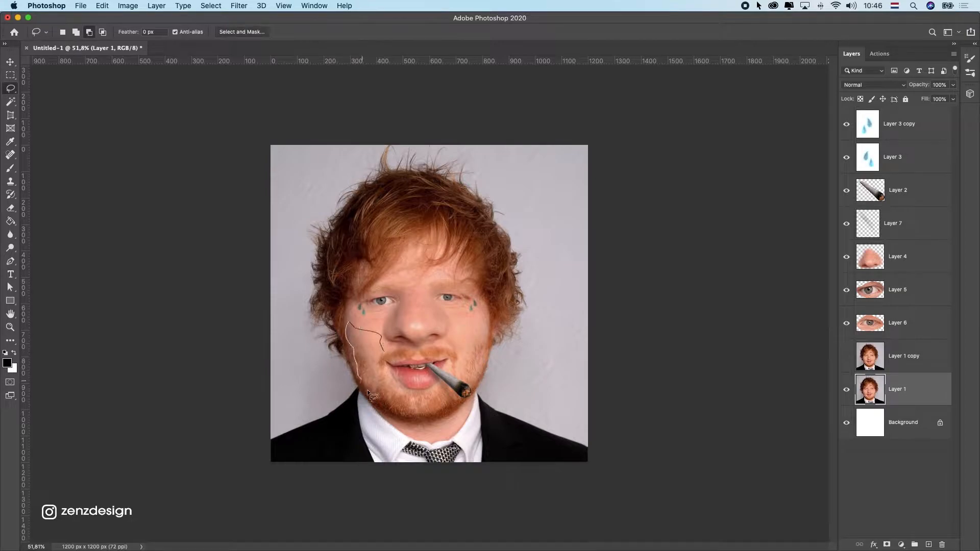
Step: Swing the lassoed cheek section of Layer 1 outward and fit the Layer 8 image behind the opening
key(super+t)
drag(397, 348, 376, 332)
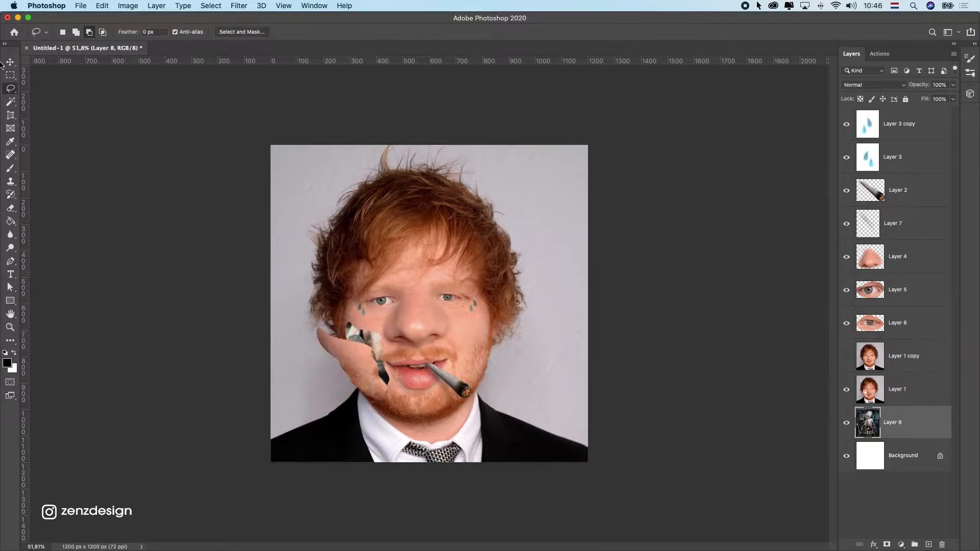
key(super+t)
drag(406, 291, 397, 285)
key(Return)
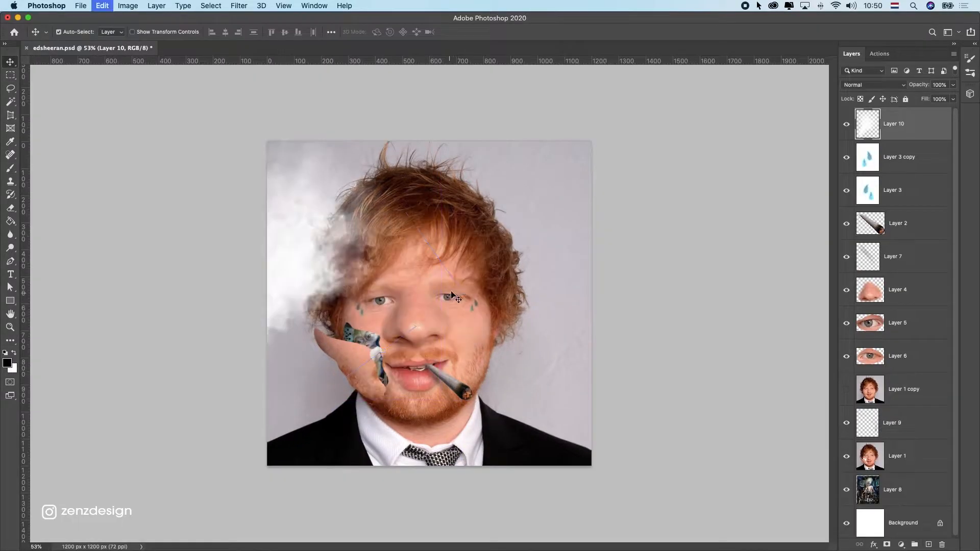
Step: Lower the Layer 10 smoke's opacity to 66% and fit the Layer 11 smoke to the joint's burning tip
click(952, 84)
drag(953, 97, 941, 98)
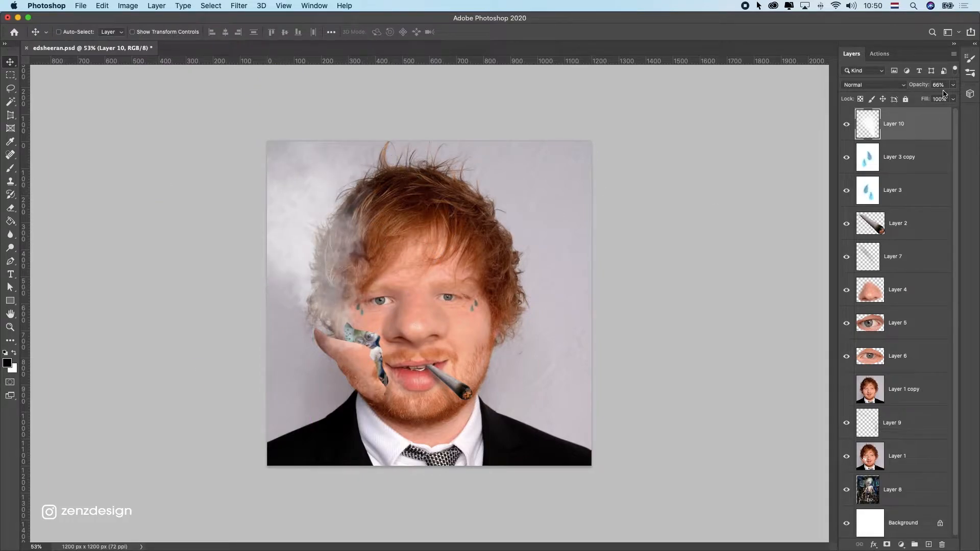
click(950, 87)
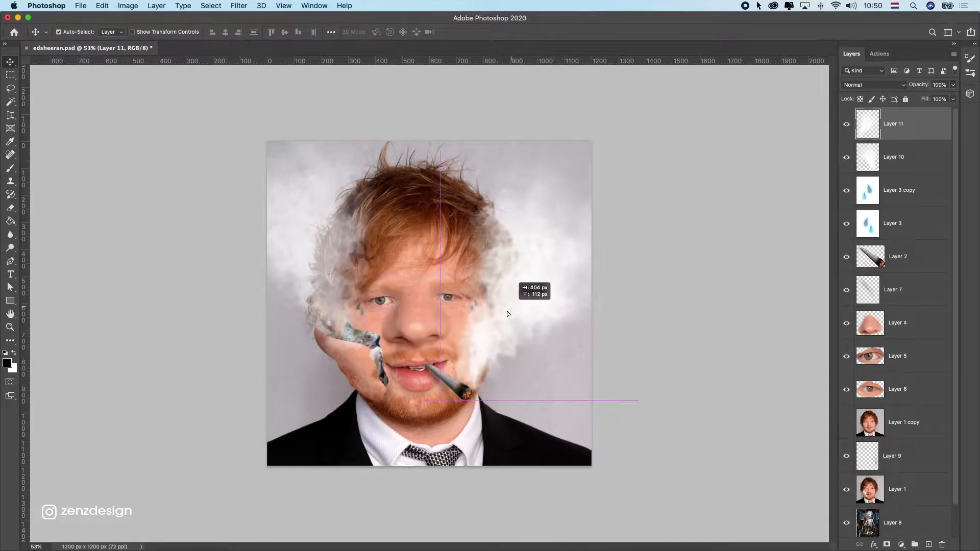
key(super+t)
key(Return)
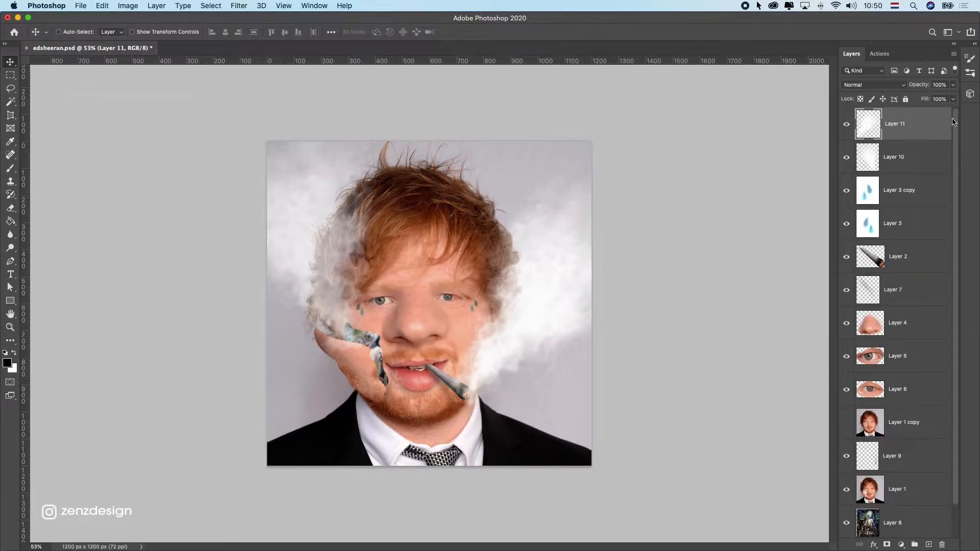
Step: Add a new layer for the Brush tool and set the foreground colour to orange #ff794a
click(929, 544)
key(b)
click(7, 363)
click(720, 167)
click(824, 284)
click(776, 167)
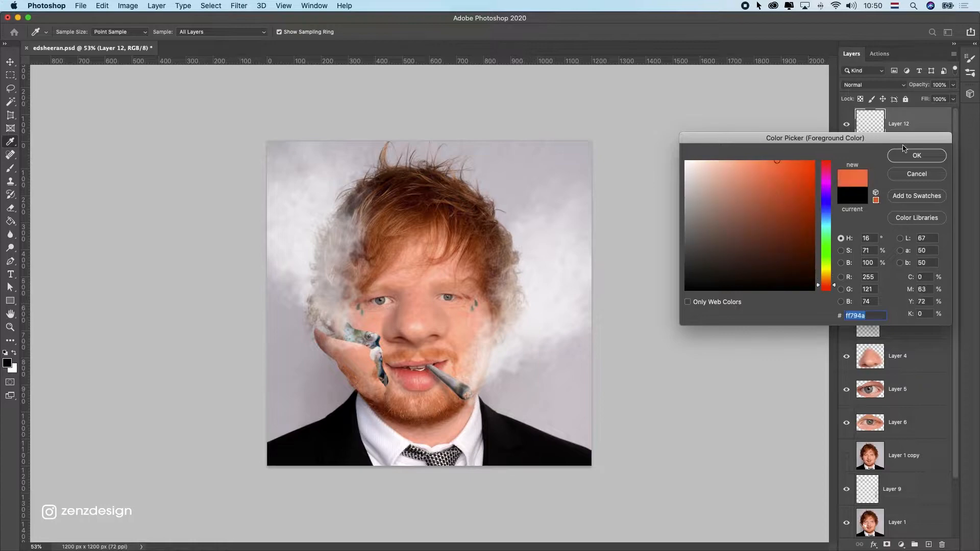
click(903, 156)
Step: Dab an orange glow on the joint's tip, blended as Color Dodge, and adjust it with Hue/Saturation
drag(233, 32, 279, 46)
drag(297, 32, 413, 80)
click(465, 395)
click(872, 85)
click(862, 166)
key(super+u)
drag(654, 160, 621, 156)
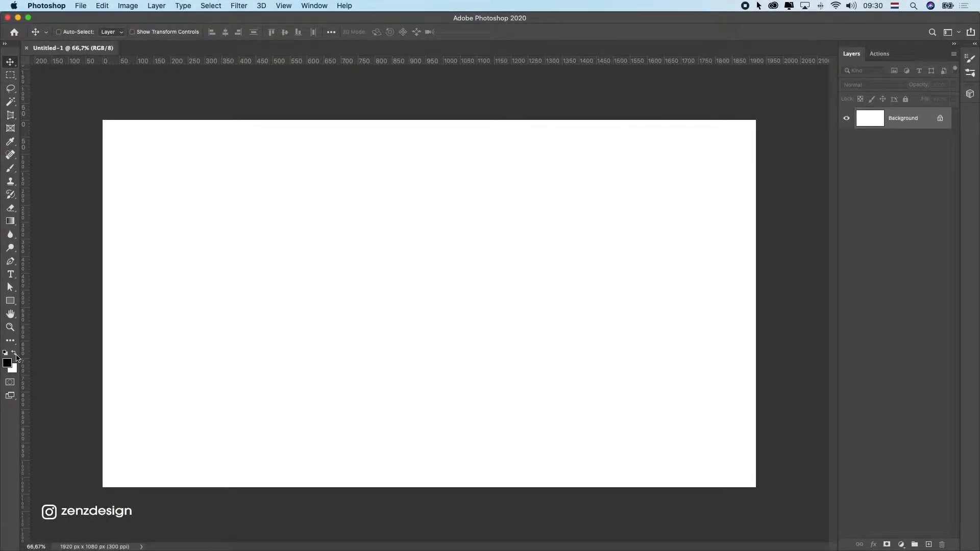
Step: Set the foreground colour to dark blue #192c43 and fill the blank canvas with the Paint Bucket
click(7, 363)
drag(700, 109, 419, 140)
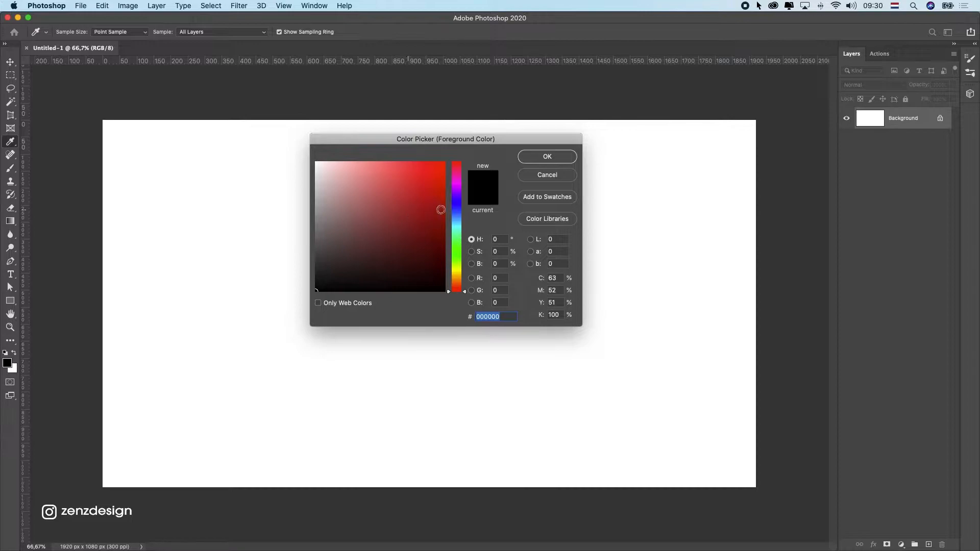
drag(460, 209, 394, 251)
drag(459, 219, 458, 215)
drag(393, 243, 397, 257)
click(547, 157)
drag(10, 221, 46, 228)
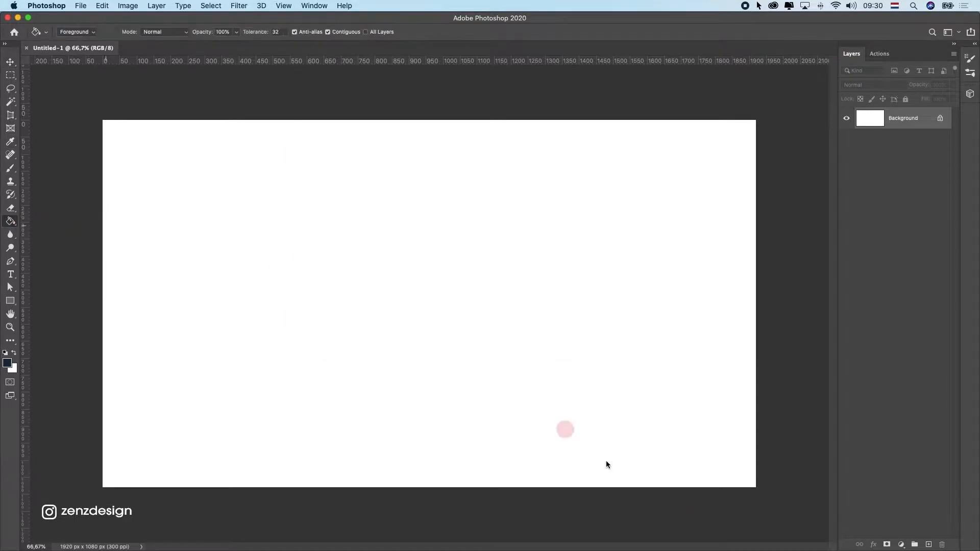
click(445, 344)
Step: Pick a darker shade of the same blue and refill the background with it
click(7, 363)
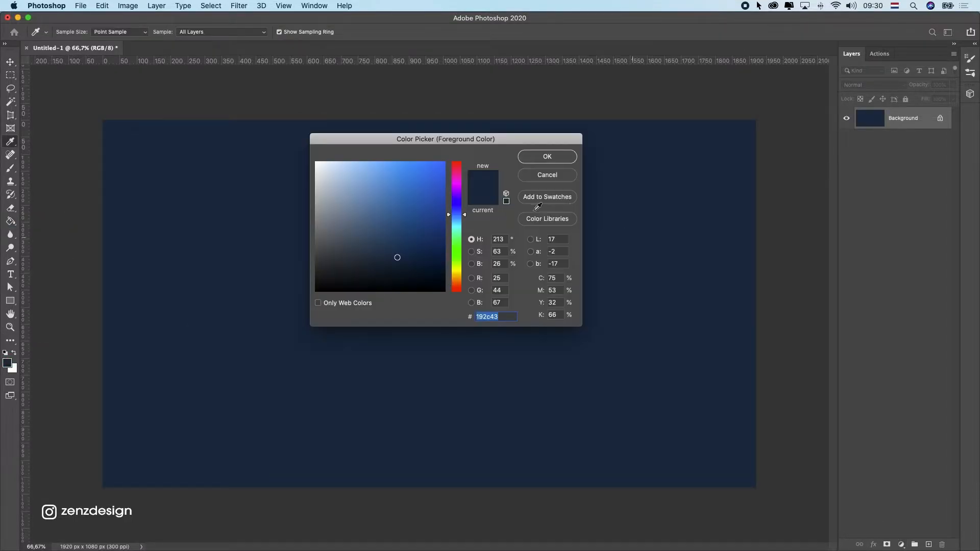
click(399, 270)
click(539, 163)
click(383, 267)
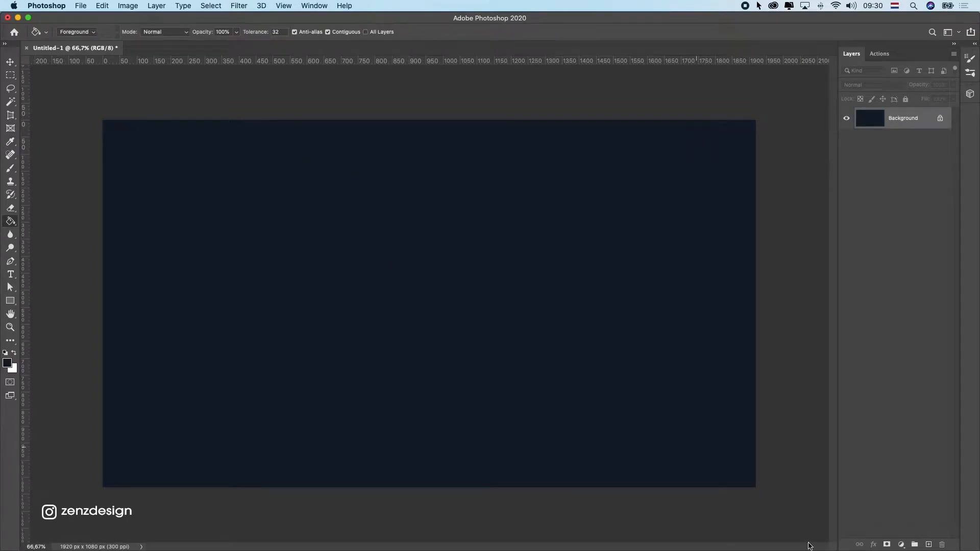
Step: Add a new layer above the background and set the foreground colour to light blue #91c2ff
click(927, 545)
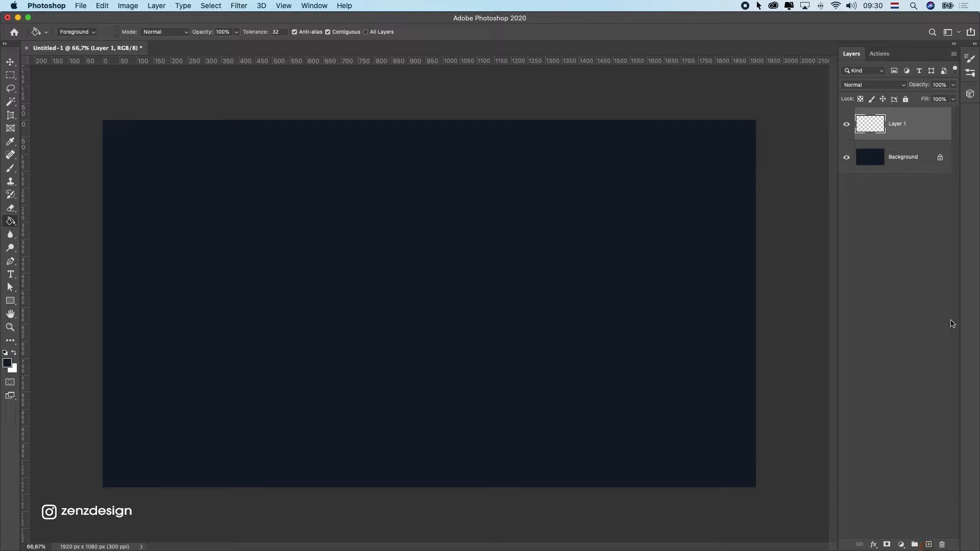
click(7, 364)
drag(400, 270, 378, 163)
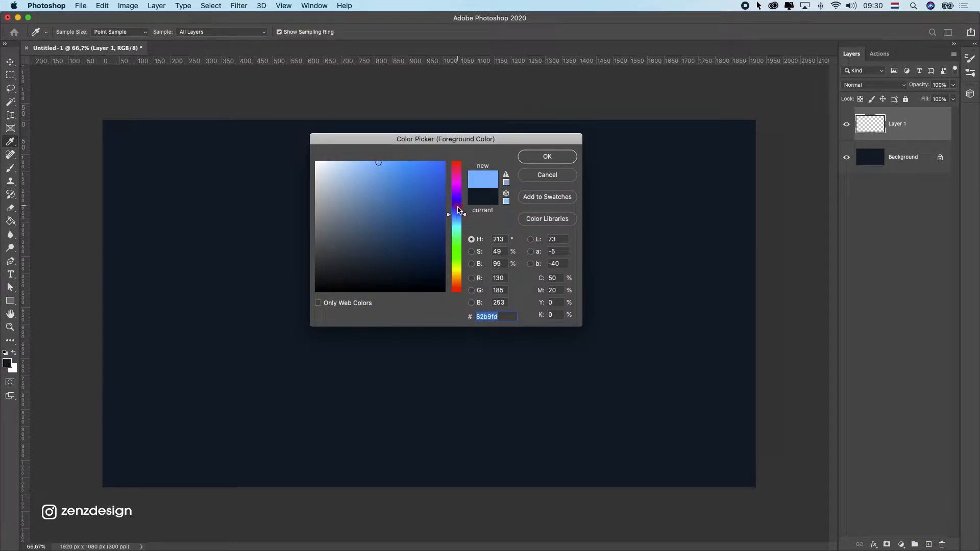
drag(426, 219, 372, 154)
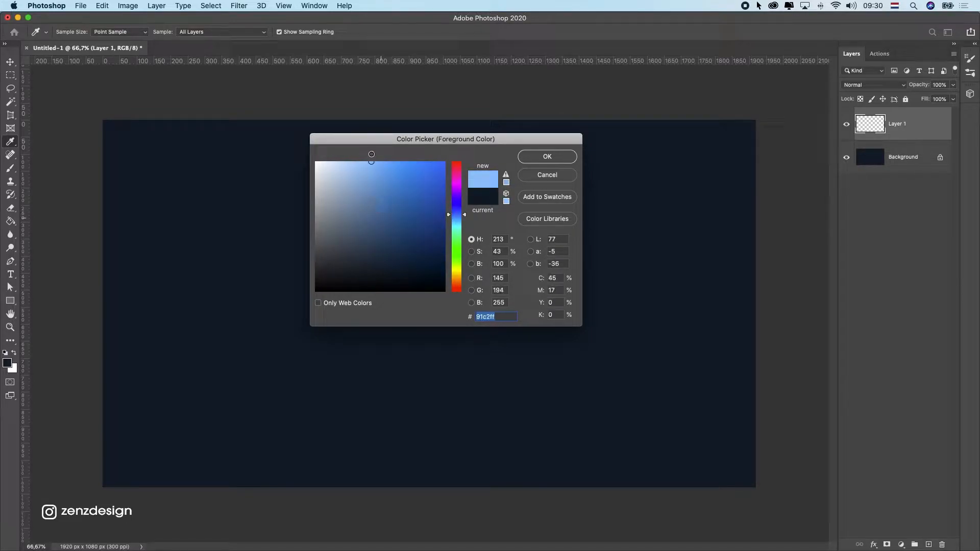
click(540, 156)
Step: Paint one soft light-blue dab near the canvas centre with a 600 px Brush at 99% flow
click(18, 167)
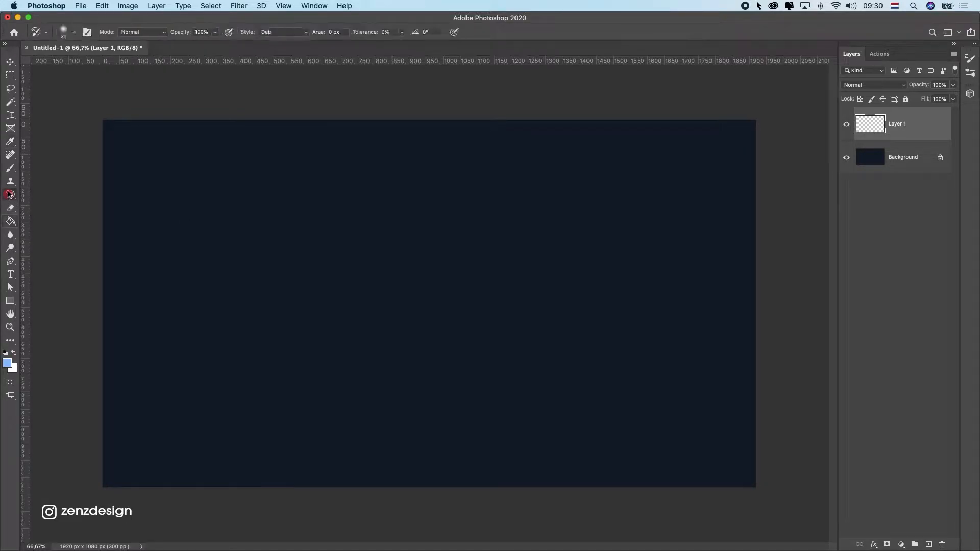
key(bracketright)
key(bracketright)
key(bracketright)
key(bracketright)
key(bracketright)
key(bracketright)
key(bracketright)
key(bracketright)
key(bracketright)
key(bracketright)
key(bracketright)
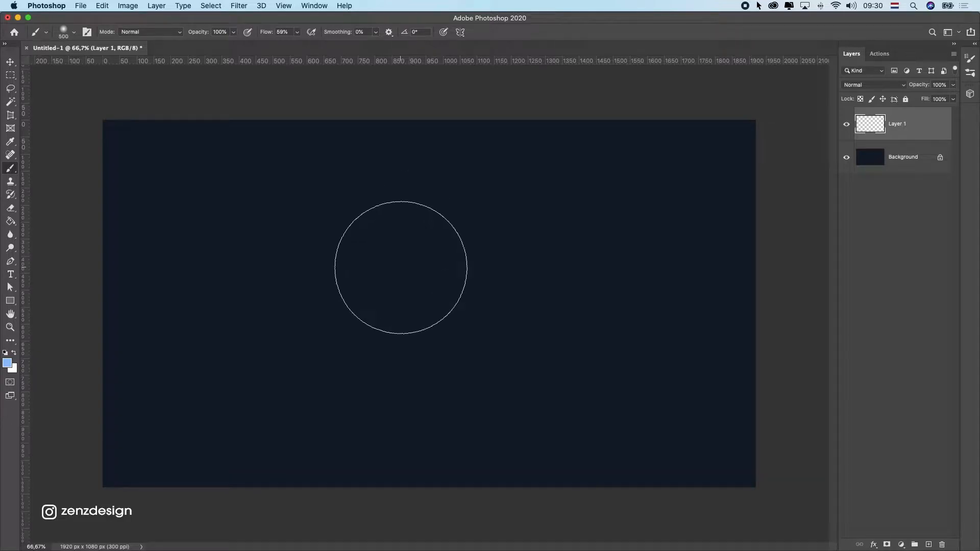
click(297, 32)
drag(305, 47, 318, 45)
click(62, 32)
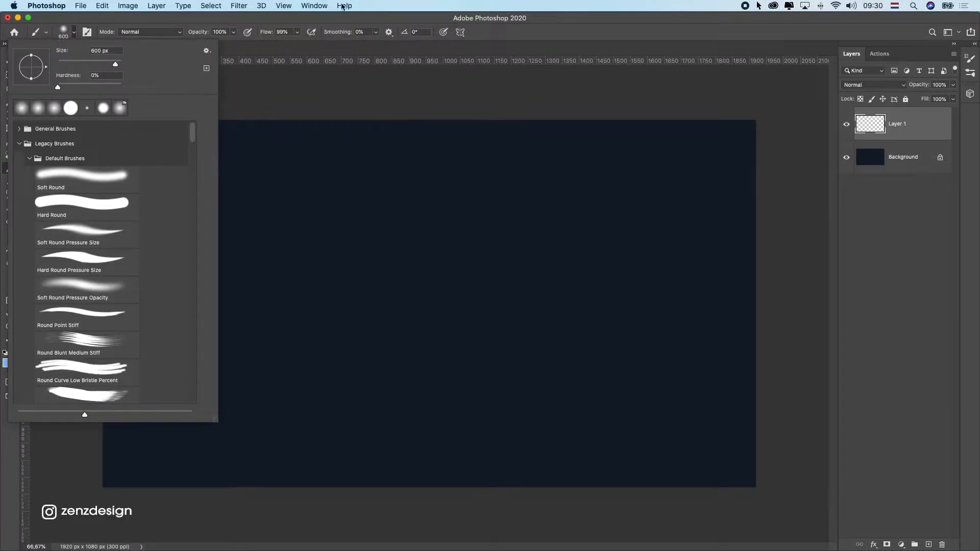
click(367, 16)
click(422, 293)
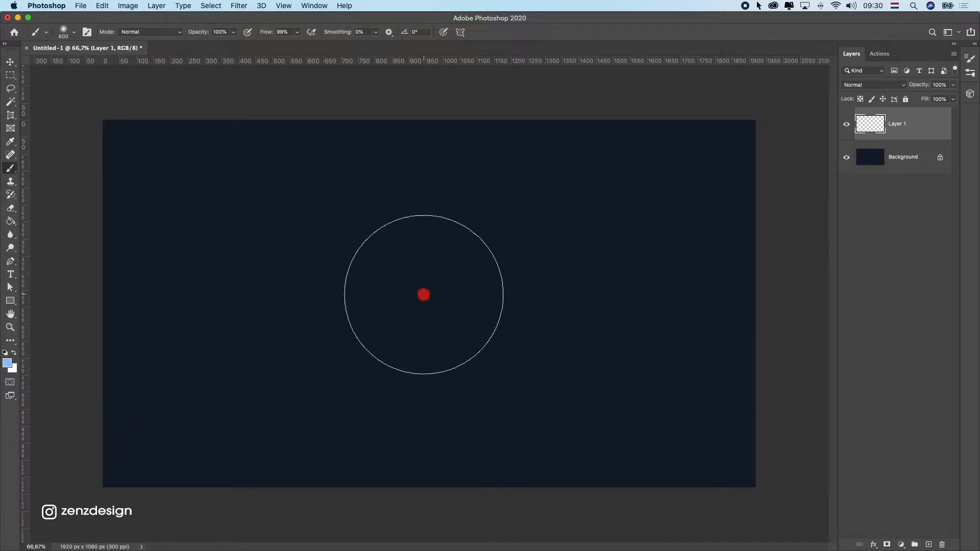
Step: Move the light-blue glow up to the canvas's upper edge and set its blend mode to Overlay
click(10, 62)
drag(424, 306, 431, 136)
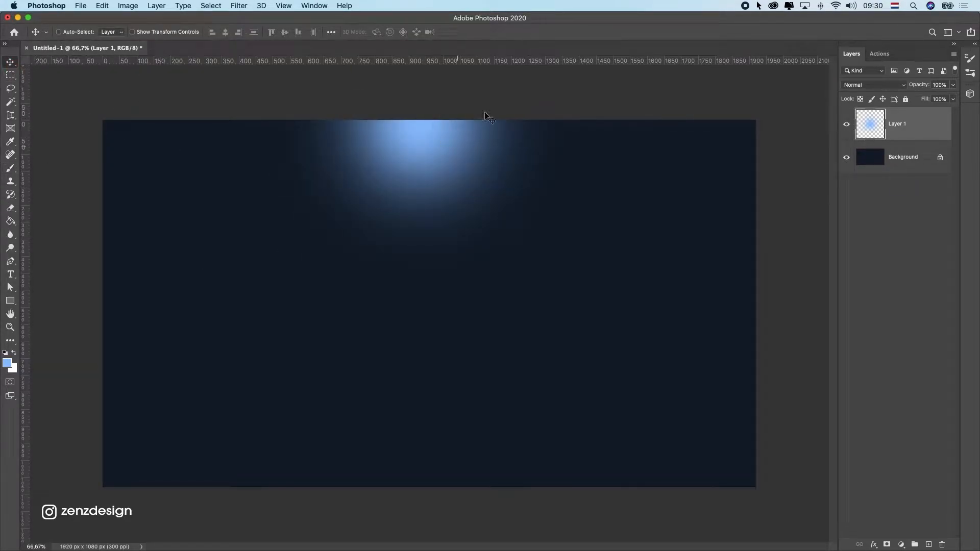
click(861, 86)
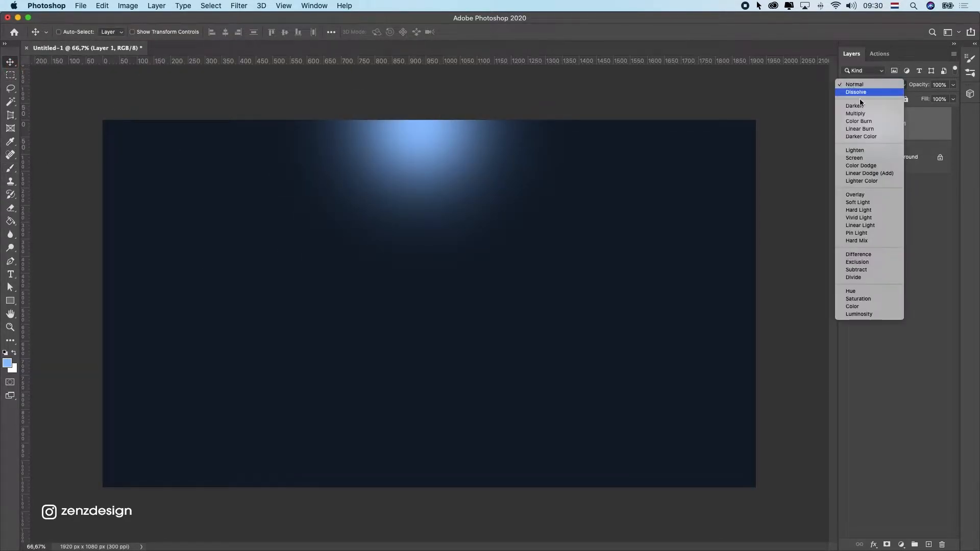
click(861, 198)
Step: Scale the glow up to about 209%, centred horizontally on the canvas's upper edge
scroll(485, 220, down, 5)
drag(465, 219, 478, 244)
key(super+t)
drag(501, 169, 575, 78)
mouse_move(484, 239)
mouse_down()
mouse_move(479, 223)
mouse_move(484, 231)
mouse_up()
scroll(484, 231, up, 5)
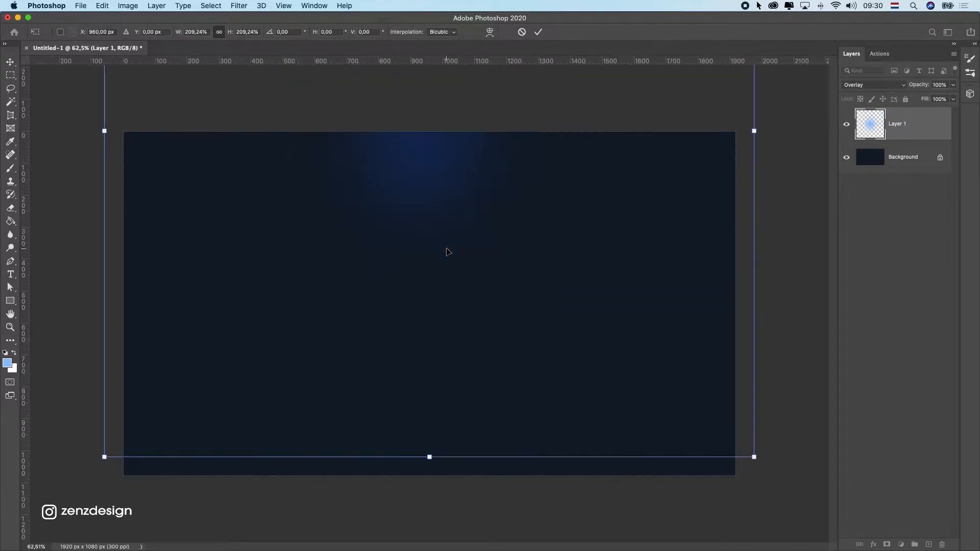
key(Return)
Step: Try intensifying the glow by duplicating Layer 1, and undo the duplication
key(super+j)
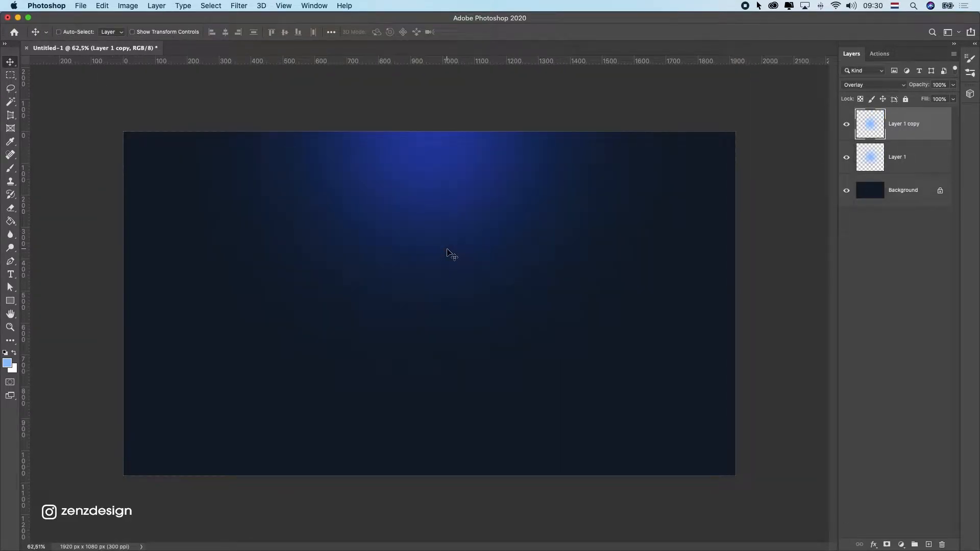
key(super+z)
Step: Shift the glow on Layer 1 slightly to the left and make the Background layer active
click(950, 86)
drag(950, 85, 967, 96)
drag(462, 198, 438, 202)
click(923, 160)
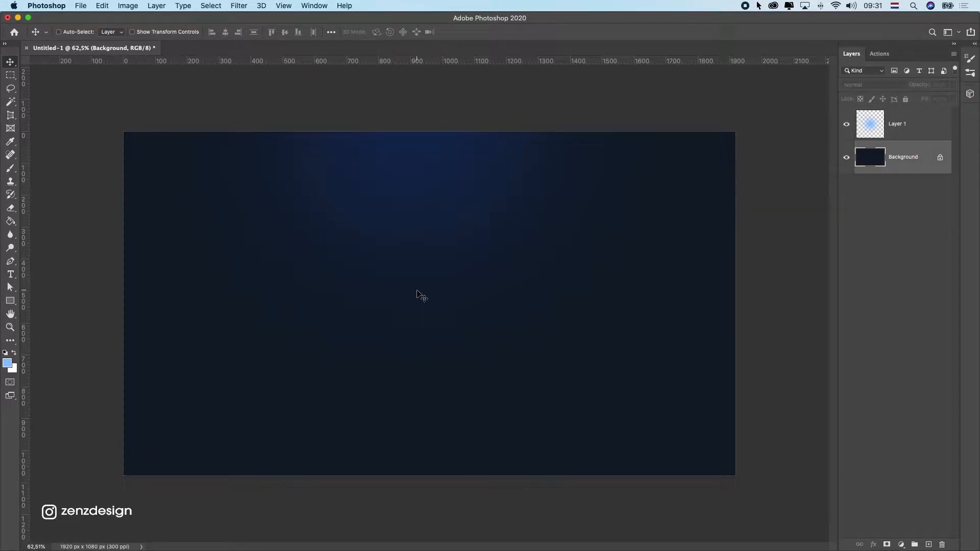
scroll(419, 294, down, 2)
scroll(417, 295, up, 2)
scroll(451, 304, up, 1)
scroll(285, 197, up, 1)
scroll(274, 201, down, 1)
scroll(274, 201, up, 1)
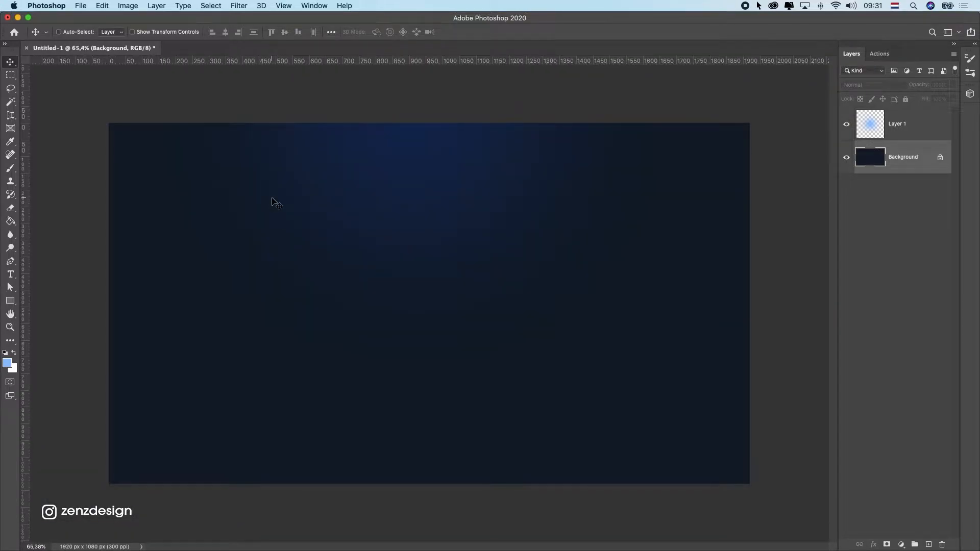
scroll(275, 205, up, 1)
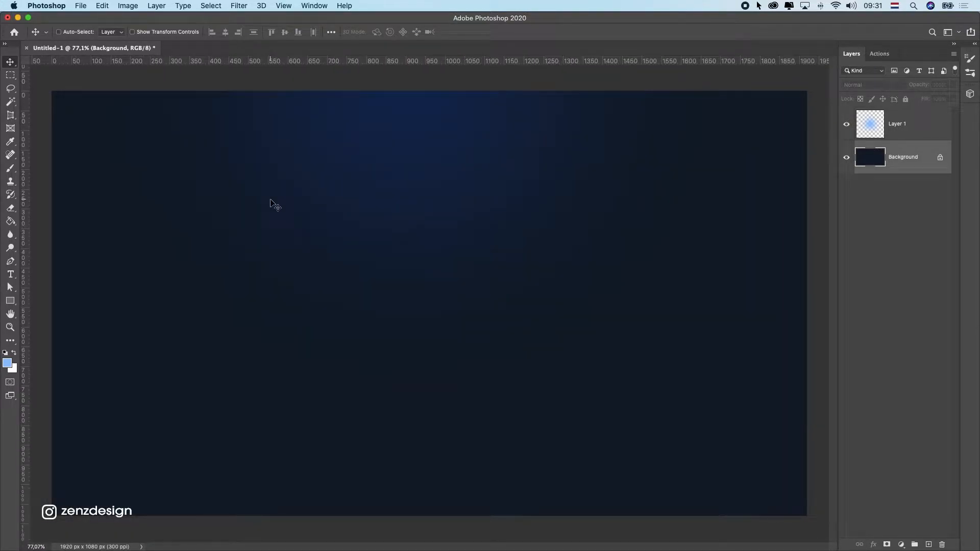
scroll(378, 199, up, 1)
scroll(372, 201, down, 3)
scroll(374, 202, up, 2)
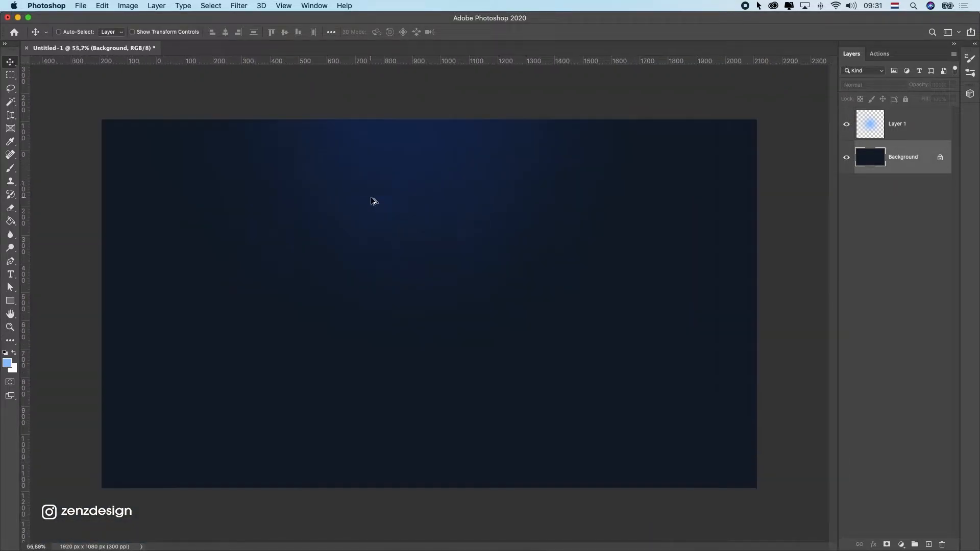
Step: Place the scuba diver image kindpng_1923395 from Finder into the document, directly above the Background layer
key(super+Tab)
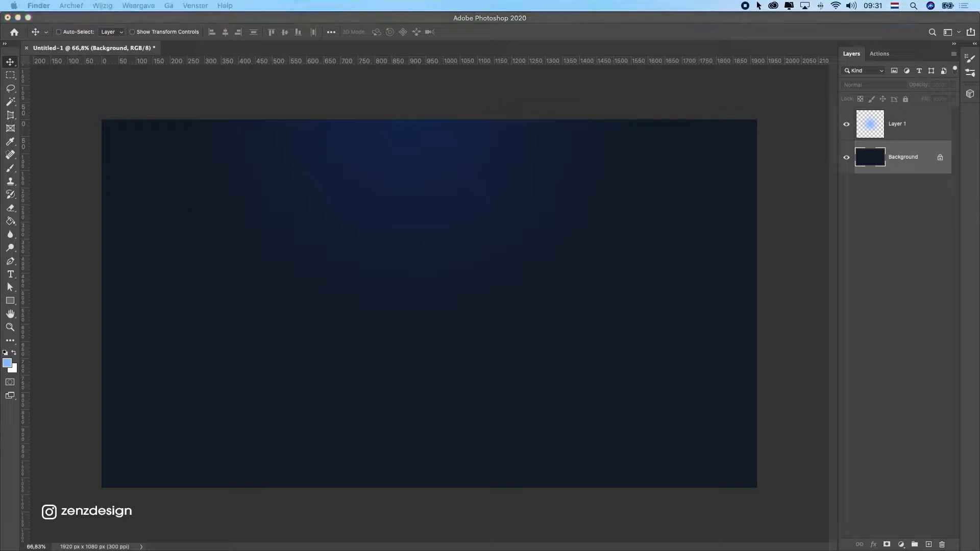
drag(434, 280, 433, 280)
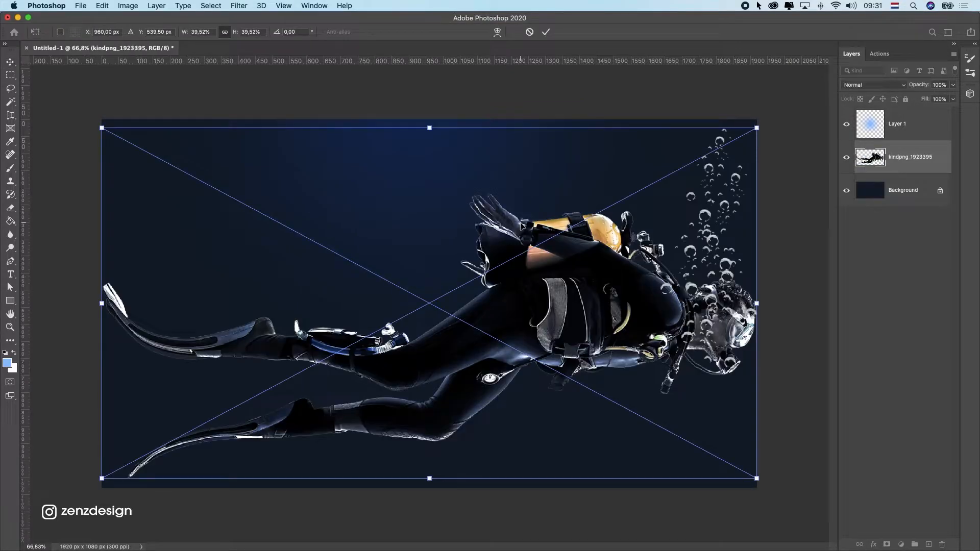
key(Return)
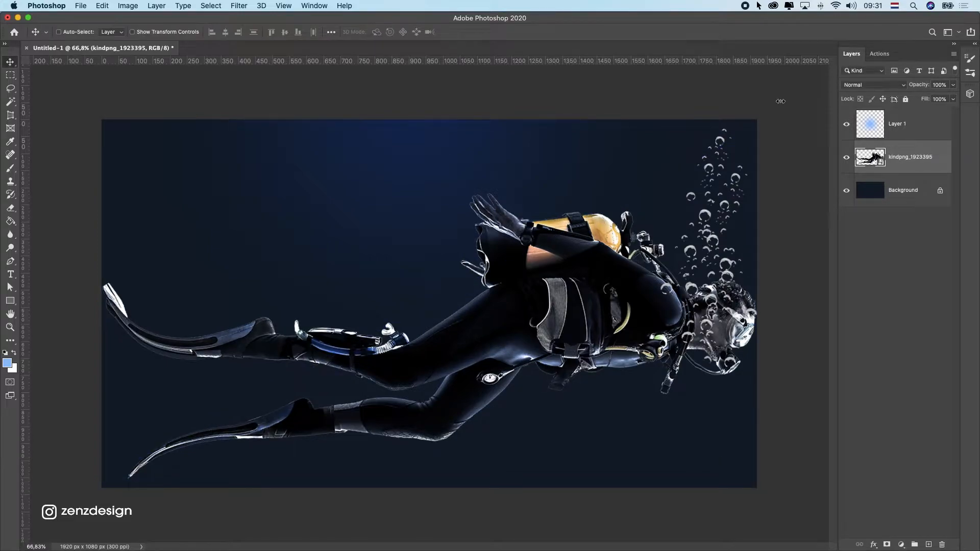
Step: Scale the diver down proportionally and move it toward the left half of the canvas
key(super+t)
drag(758, 124, 635, 179)
key(Return)
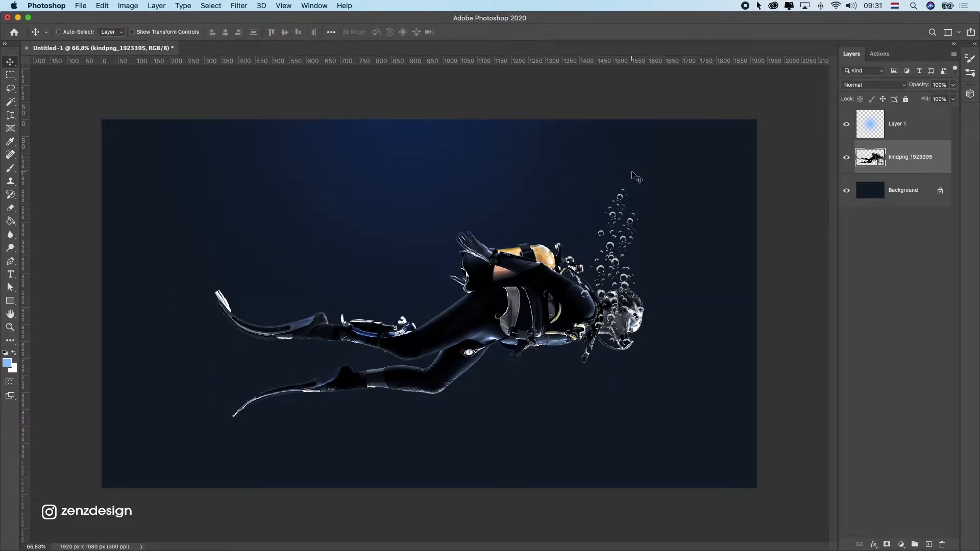
drag(478, 176, 446, 156)
drag(481, 217, 513, 215)
drag(574, 227, 560, 246)
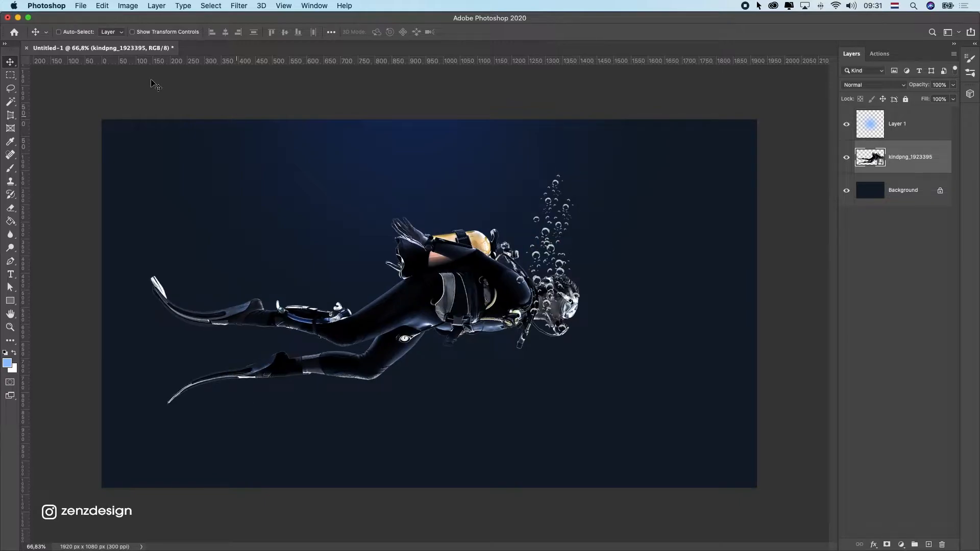
Step: Flip the scuba diver horizontally so it faces the other way, and move it toward the centre of the canvas
click(81, 6)
mouse_move(102, 6)
mouse_move(204, 242)
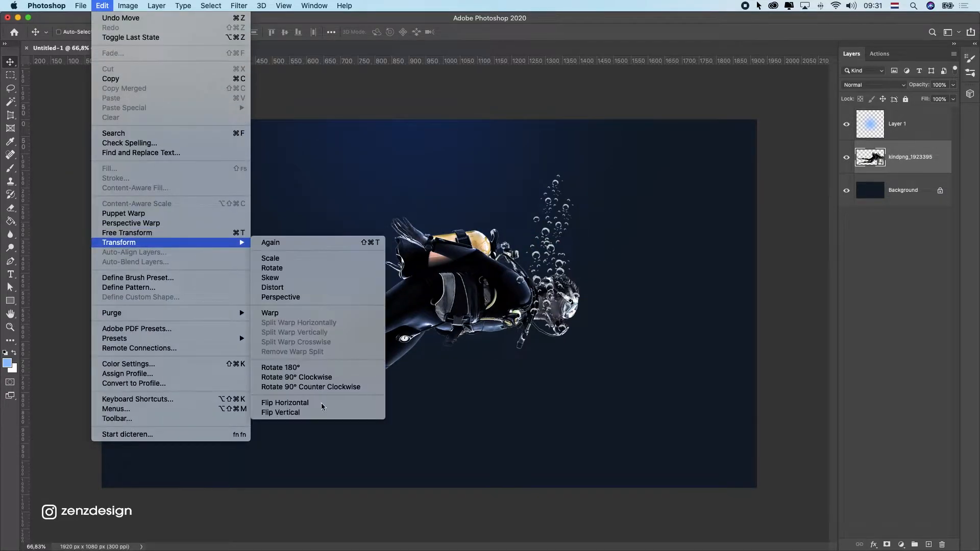
click(326, 405)
drag(531, 280, 573, 279)
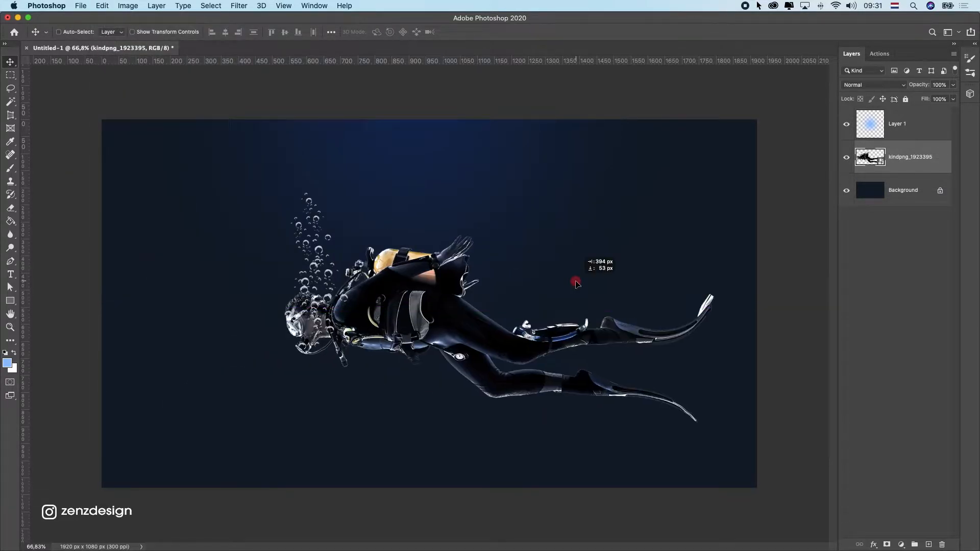
Step: Scale the diver down slightly with Free Transform and nudge it a little to the right
key(super+t)
drag(720, 191, 691, 208)
key(Return)
drag(595, 207, 603, 204)
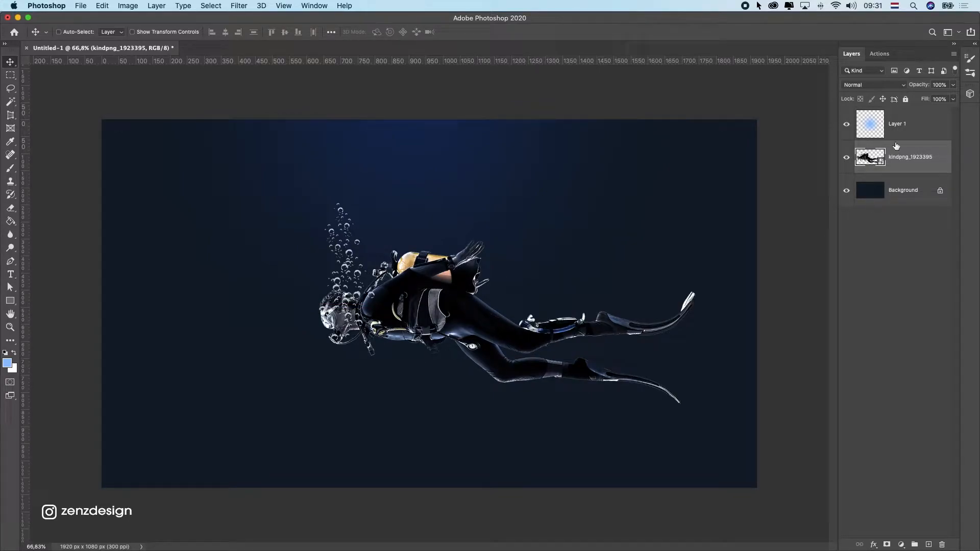
Step: Enable a Color Overlay layer style on the diver layer kindpng_1923395 and raise its opacity to 100%
double_click(930, 147)
drag(701, 64, 703, 26)
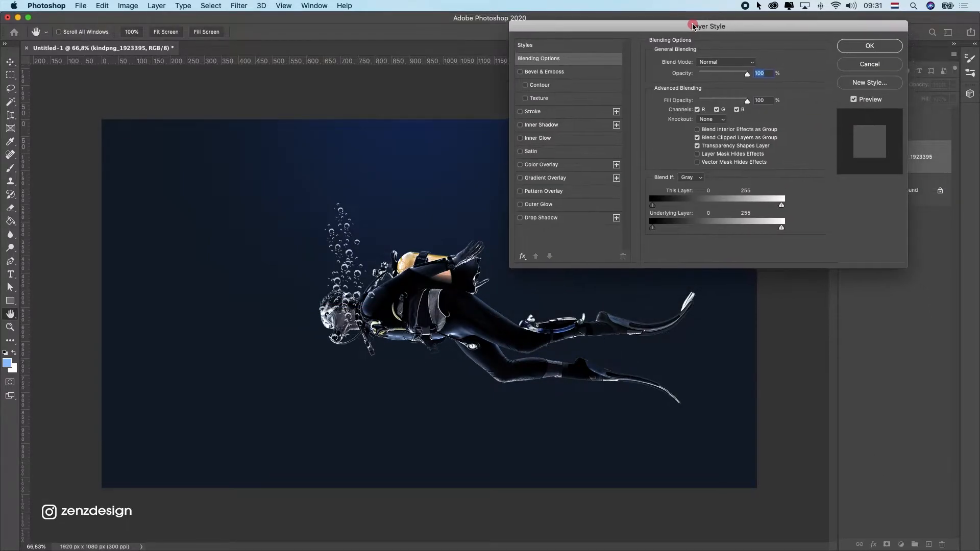
click(535, 164)
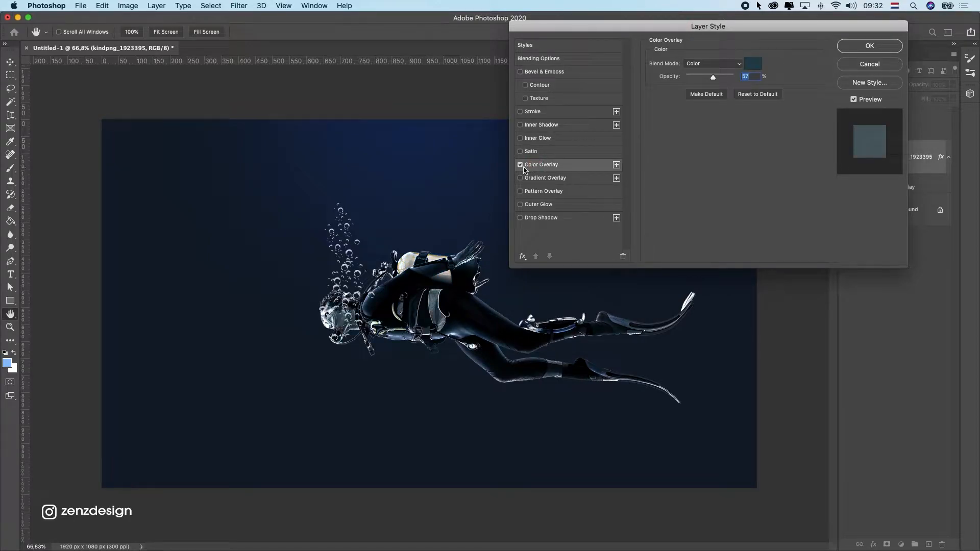
drag(713, 76, 750, 75)
click(753, 64)
key(Escape)
Step: Set the overlay's blend mode to Normal and sample the dark navy 0f1c2e from the canvas as its colour
click(713, 64)
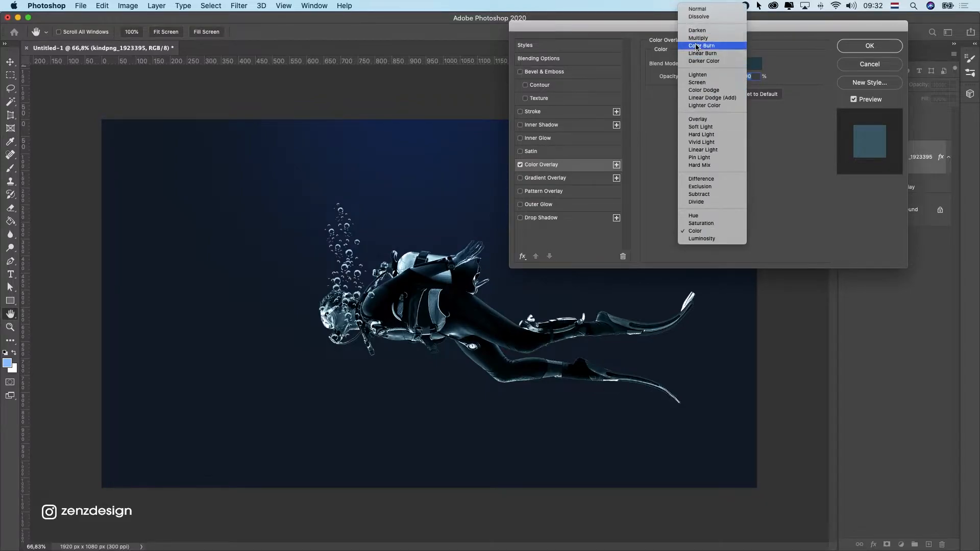
click(705, 9)
click(753, 64)
drag(463, 134, 835, 133)
click(551, 288)
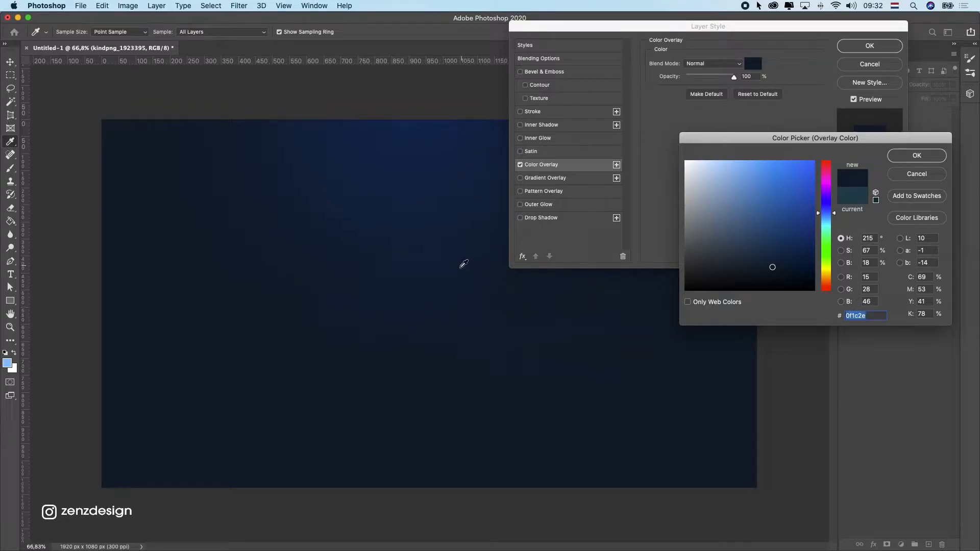
click(917, 155)
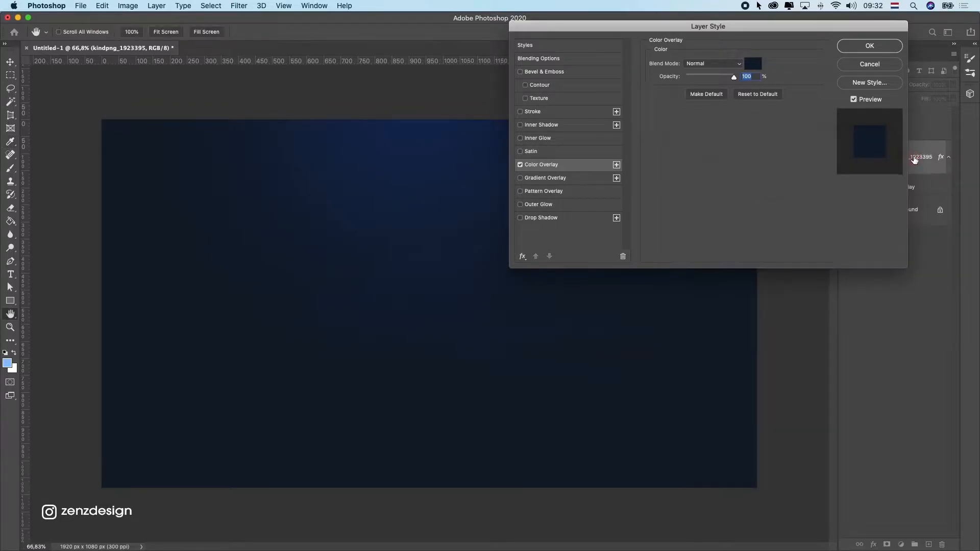
Step: Change the overlay's blend mode to Color, lower its opacity to 42%, and apply the layer style
click(709, 63)
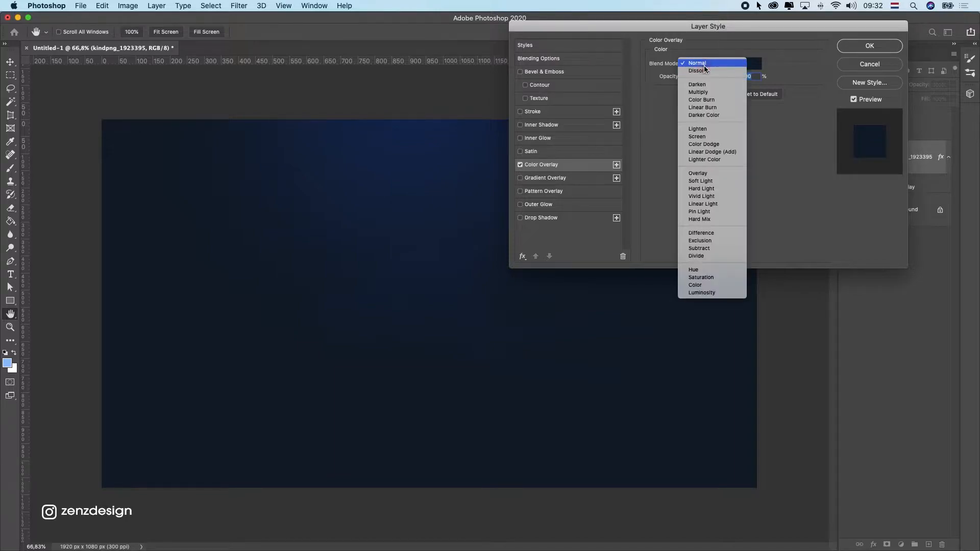
click(704, 284)
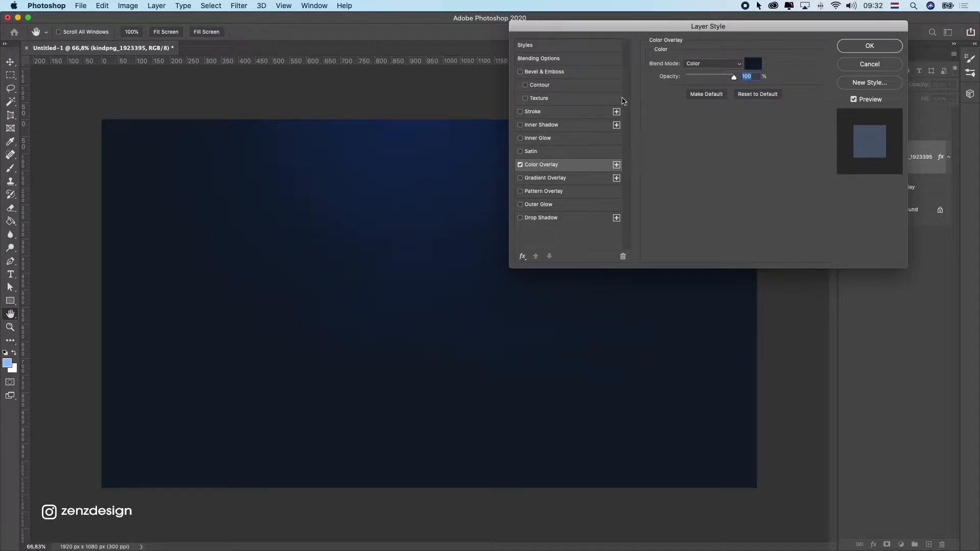
drag(734, 77, 701, 79)
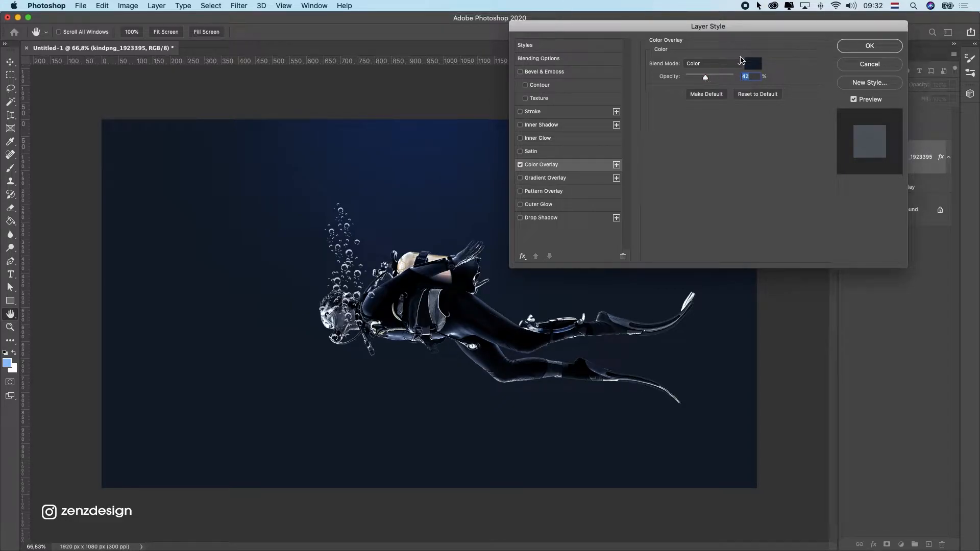
click(862, 44)
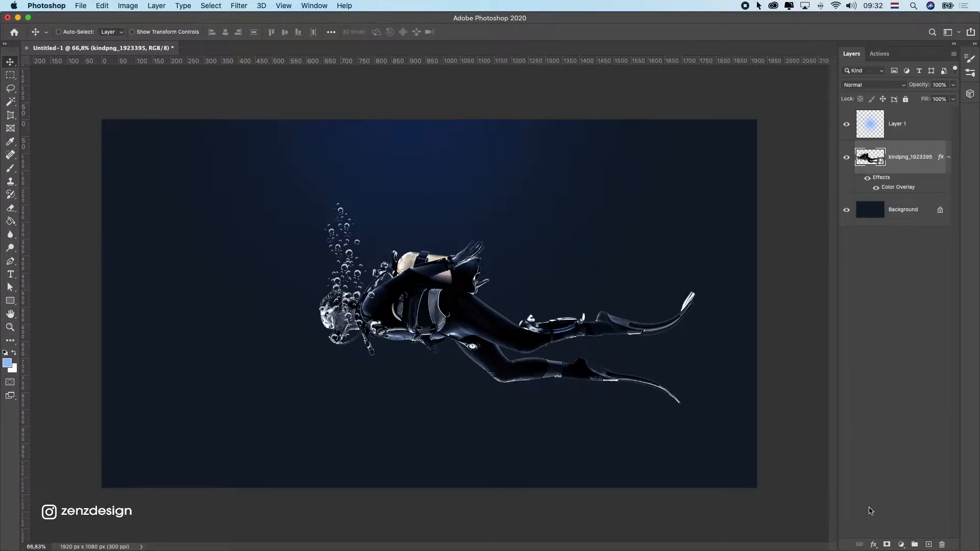
Step: Add a Hue/Saturation adjustment clipped to the diver layer and reduce its saturation
click(903, 545)
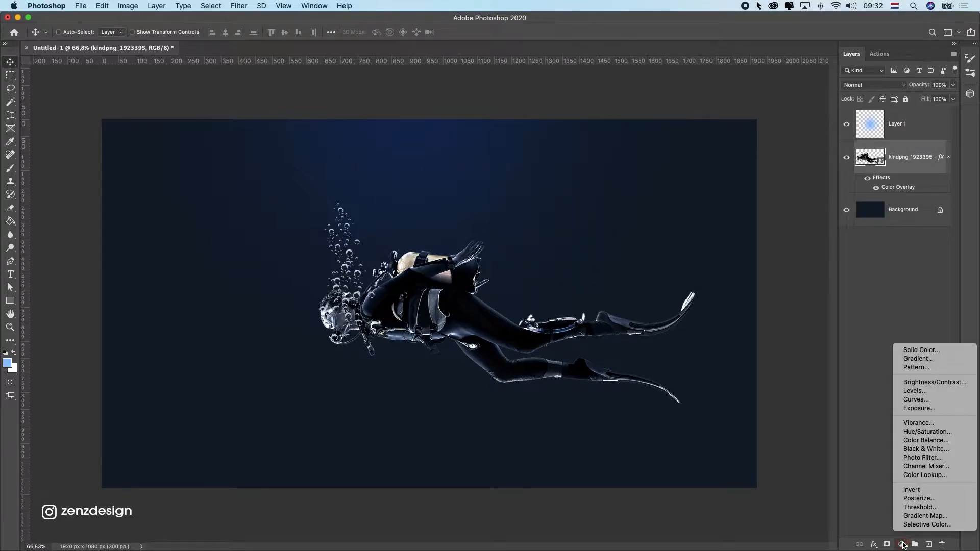
click(926, 433)
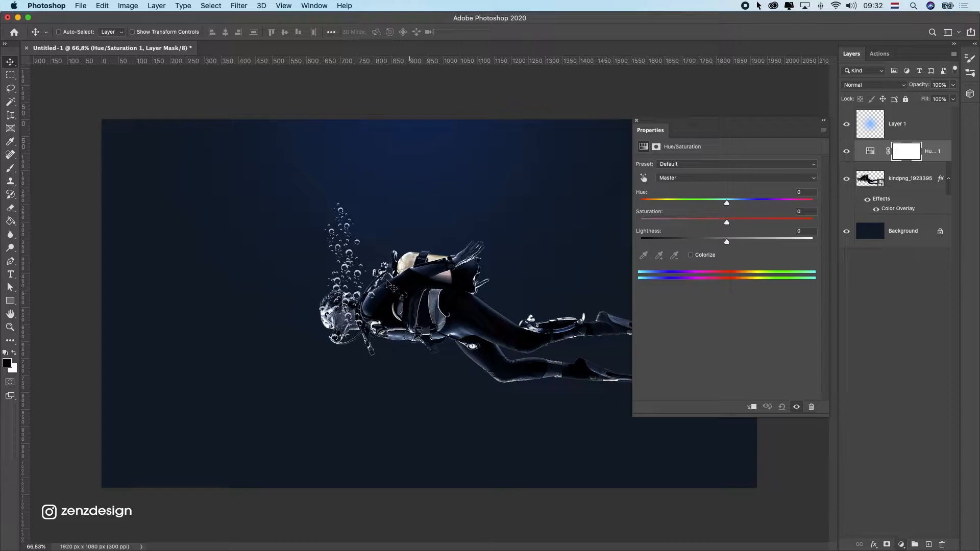
click(753, 407)
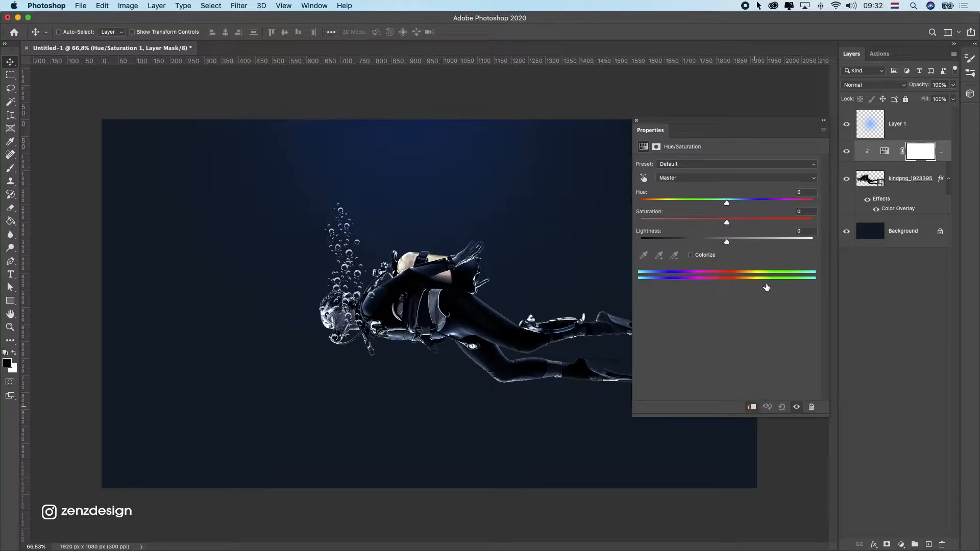
mouse_move(703, 221)
mouse_down()
mouse_move(688, 225)
mouse_move(705, 228)
mouse_up()
click(637, 119)
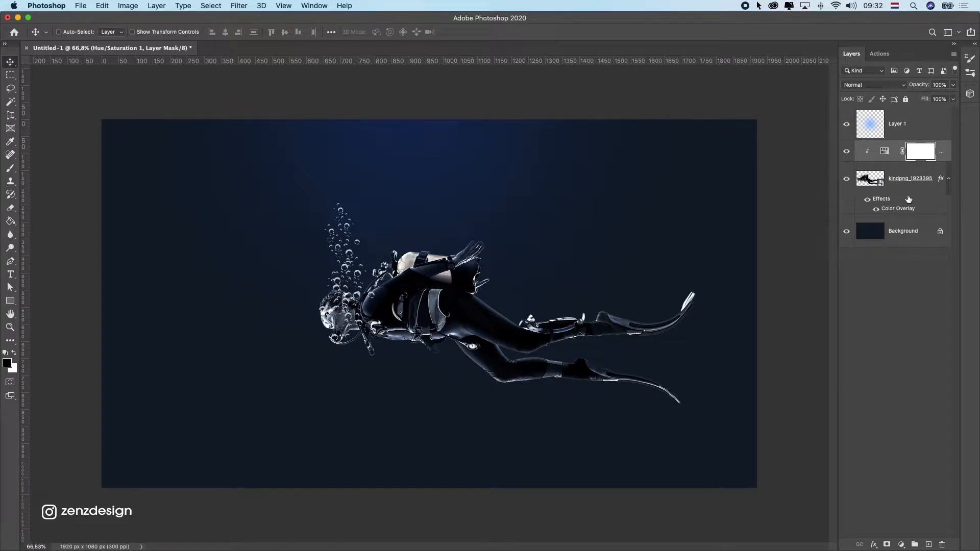
Step: Add an Exposure adjustment clipped to the diver and lower its exposure to about -3.7
click(901, 544)
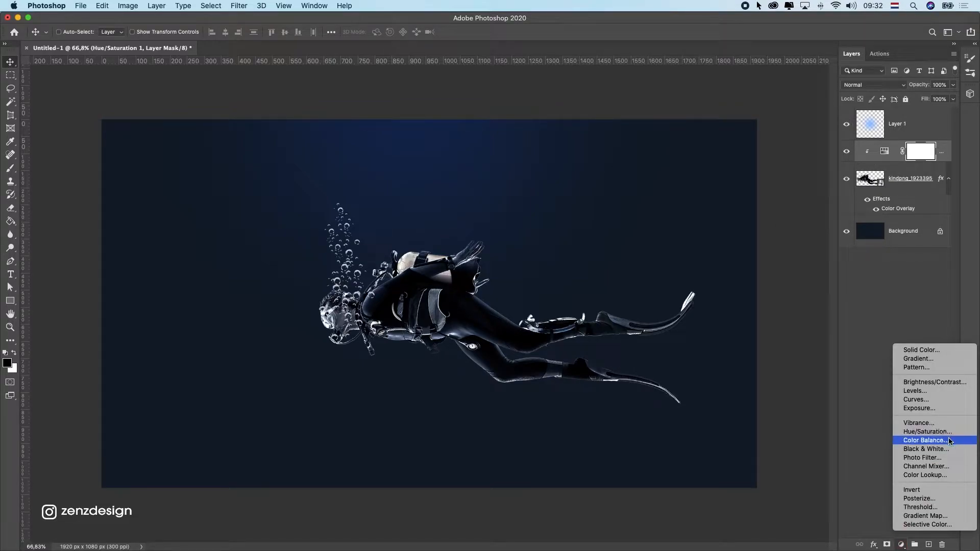
click(925, 409)
click(754, 407)
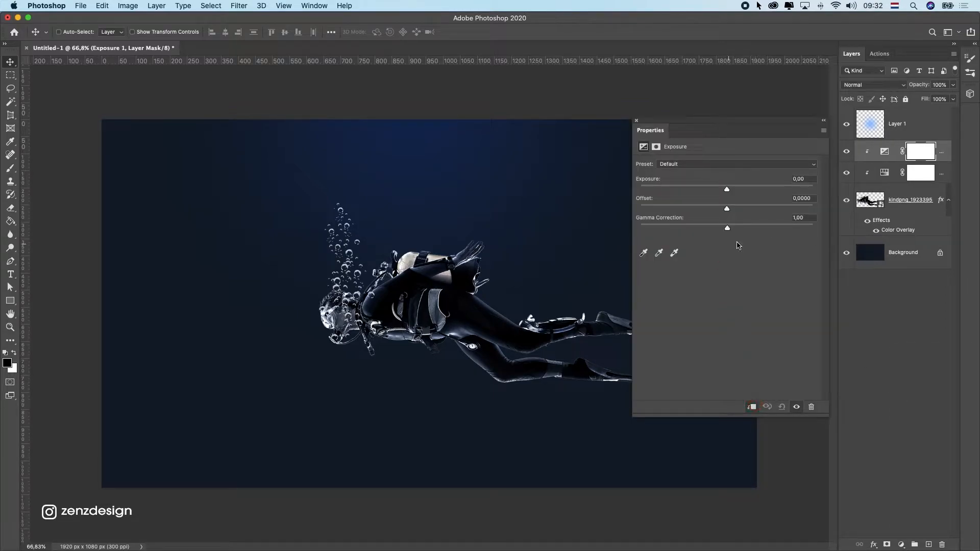
drag(713, 188, 683, 188)
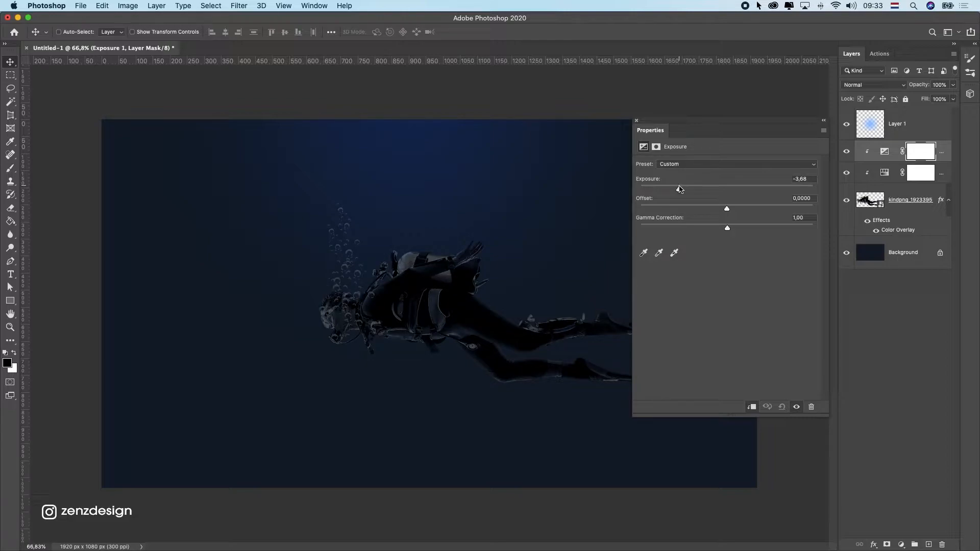
drag(678, 189, 677, 192)
click(634, 120)
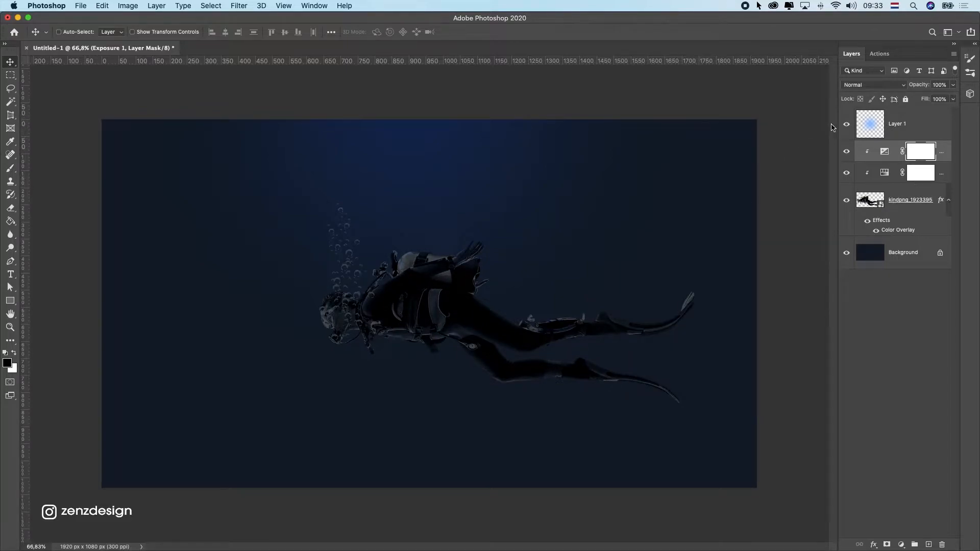
Step: Shrink the black brush to 90 px, test a full-opacity stroke over the bubbles on the Exposure mask, and undo the stroke
key(b)
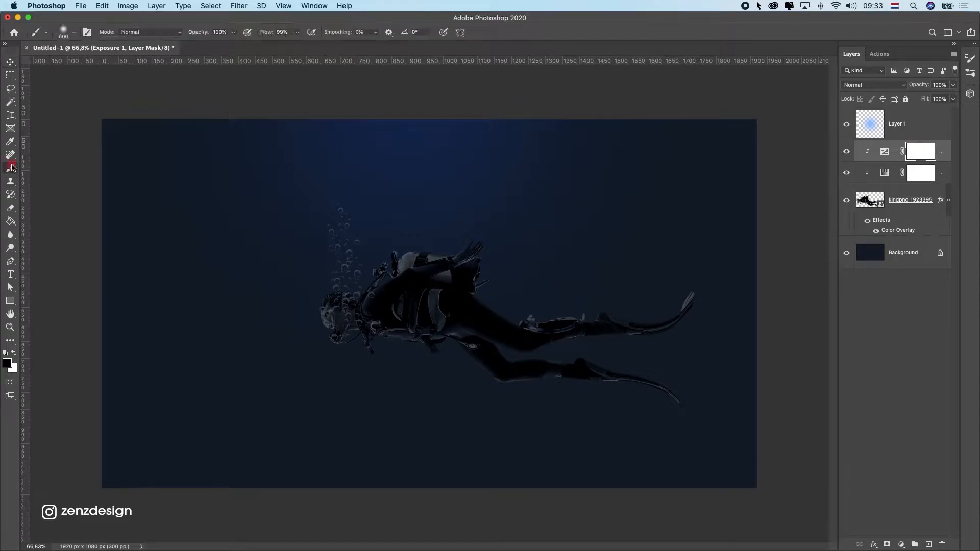
key(bracketleft)
key(bracketleft)
key(bracketleft)
key(bracketleft)
key(bracketleft)
key(bracketleft)
key(bracketleft)
key(bracketleft)
key(bracketleft)
key(bracketleft)
key(bracketleft)
key(bracketleft)
mouse_move(350, 281)
mouse_down()
mouse_move(343, 260)
mouse_move(335, 269)
mouse_up()
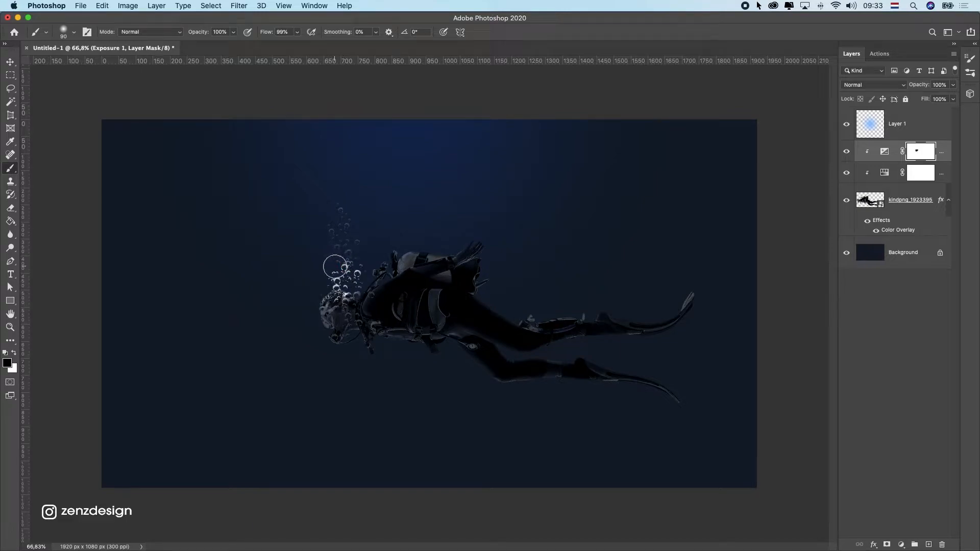
key(super+z)
Step: Set the brush opacity to 26% and paint black on the Exposure mask over the diver's upper edges, tank, head, bubbles and fins
click(233, 33)
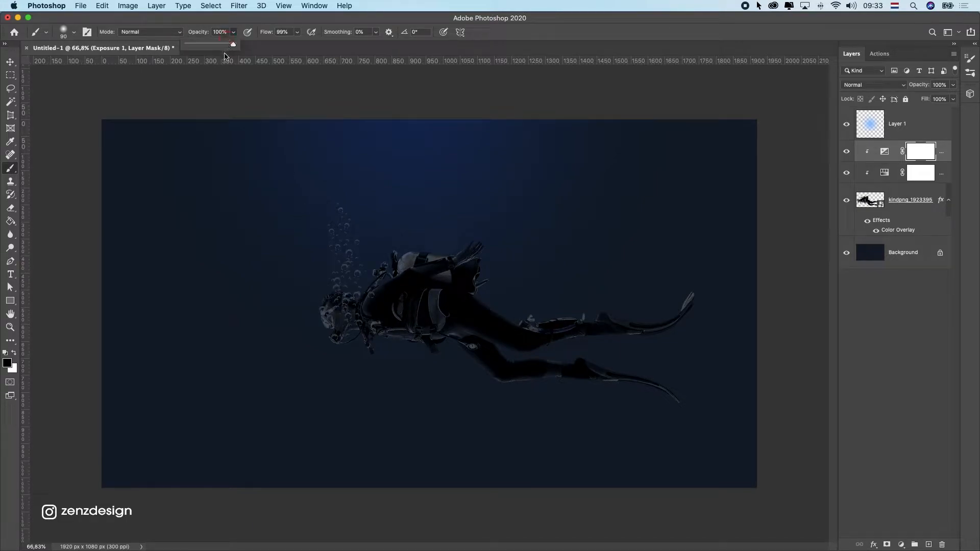
click(227, 23)
click(415, 239)
mouse_move(415, 238)
mouse_down()
mouse_move(473, 236)
mouse_move(451, 243)
mouse_move(490, 286)
mouse_move(530, 309)
mouse_move(507, 315)
mouse_up()
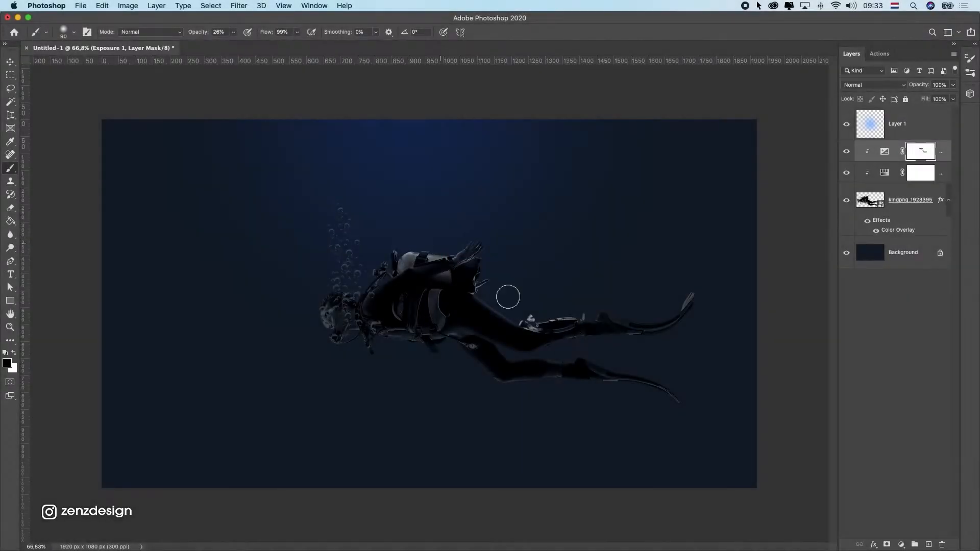
mouse_move(557, 314)
mouse_down()
mouse_move(637, 305)
mouse_move(595, 311)
mouse_move(671, 294)
mouse_move(696, 277)
mouse_up()
mouse_move(387, 263)
mouse_down()
mouse_move(351, 289)
mouse_move(341, 204)
mouse_move(312, 174)
mouse_up()
mouse_move(335, 223)
mouse_down()
mouse_move(328, 249)
mouse_move(321, 172)
mouse_move(318, 288)
mouse_move(306, 305)
mouse_move(324, 300)
mouse_move(287, 319)
mouse_move(317, 304)
mouse_move(285, 295)
mouse_move(369, 258)
mouse_move(391, 261)
mouse_move(363, 288)
mouse_move(456, 226)
mouse_move(501, 219)
mouse_up()
mouse_move(293, 313)
mouse_down()
mouse_move(341, 357)
mouse_move(295, 304)
mouse_move(265, 298)
mouse_up()
mouse_move(334, 337)
mouse_down()
mouse_move(302, 324)
mouse_move(324, 310)
mouse_move(286, 274)
mouse_move(335, 357)
mouse_move(318, 289)
mouse_up()
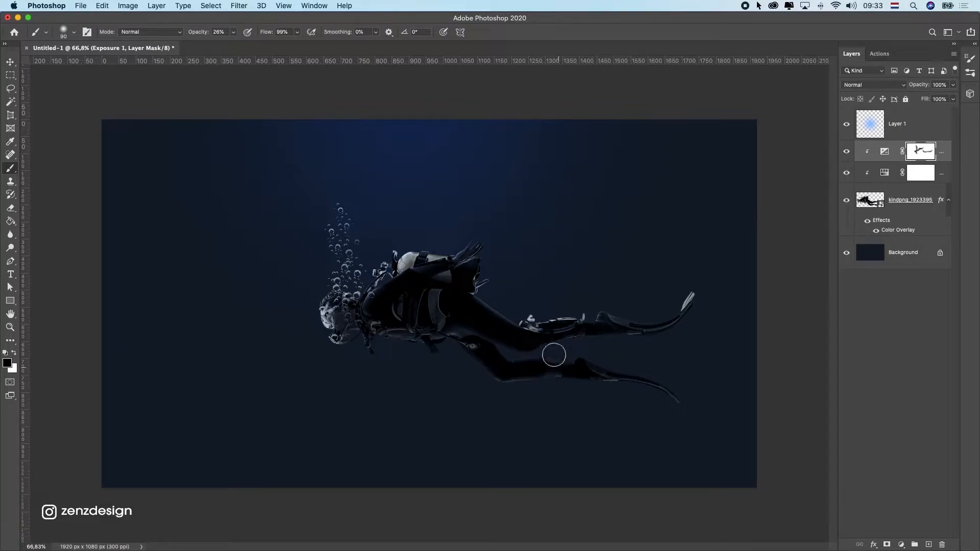
mouse_move(567, 357)
mouse_down()
mouse_move(659, 363)
mouse_move(605, 362)
mouse_move(657, 372)
mouse_move(631, 366)
mouse_move(683, 360)
mouse_move(607, 348)
mouse_up()
mouse_move(497, 301)
mouse_down()
mouse_move(465, 290)
mouse_move(480, 237)
mouse_move(467, 239)
mouse_move(533, 233)
mouse_move(345, 266)
mouse_move(358, 267)
mouse_move(300, 291)
mouse_move(327, 282)
mouse_move(352, 297)
mouse_up()
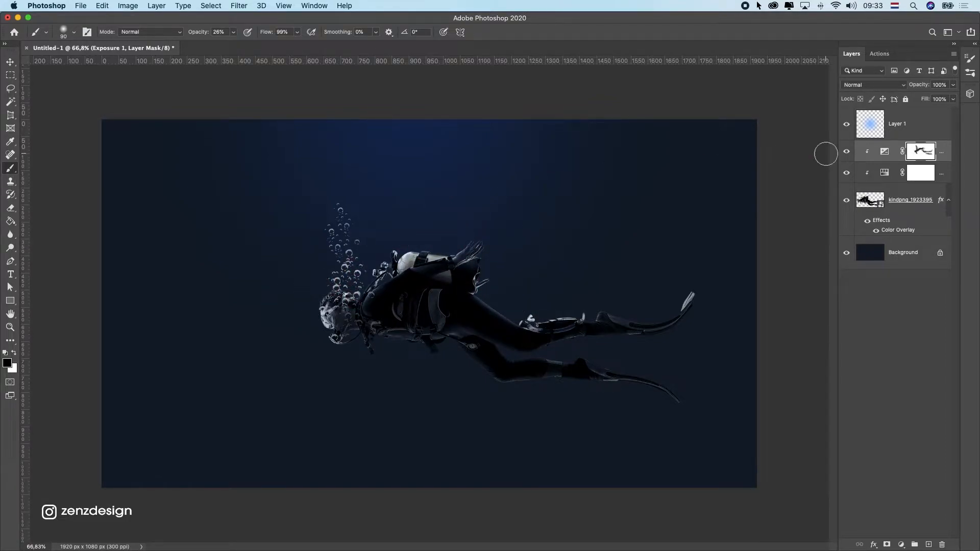
Step: Add a new clipped layer directly above the diver, fill it with 50% Gray, and set its blend mode to Overlay
scroll(416, 264, up, 1)
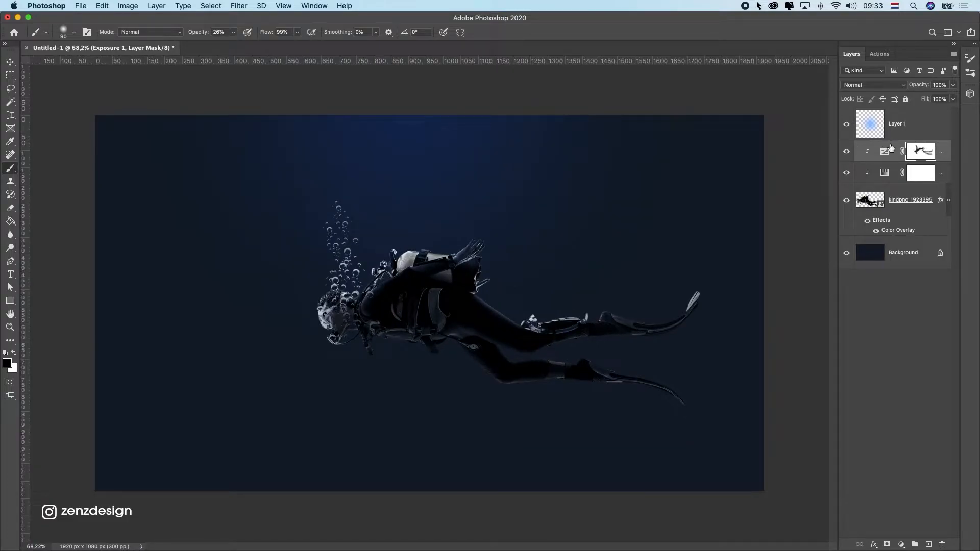
click(884, 202)
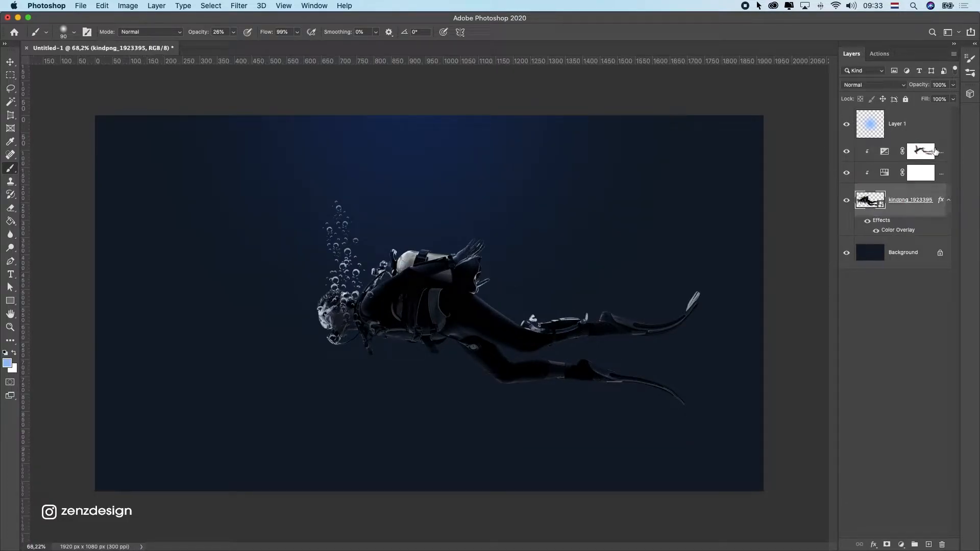
click(929, 545)
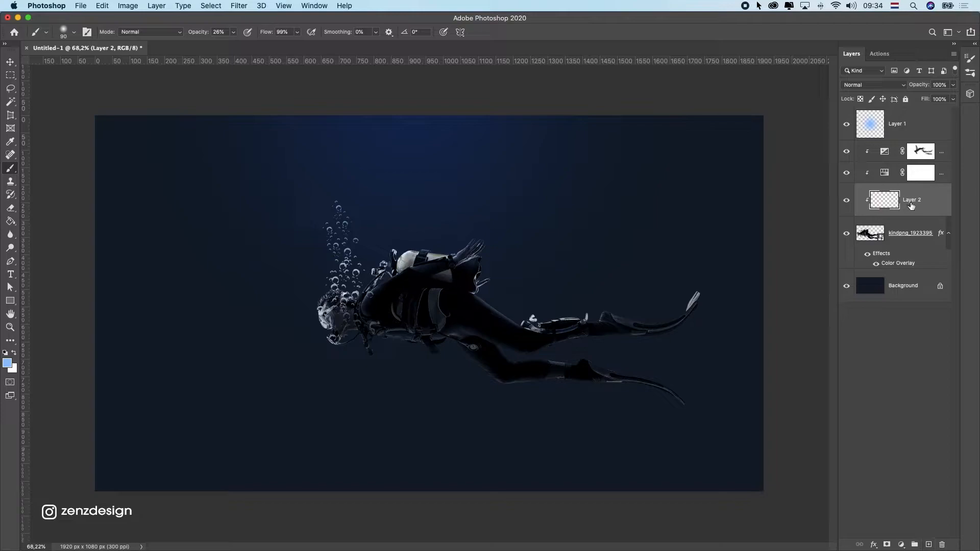
click(125, 5)
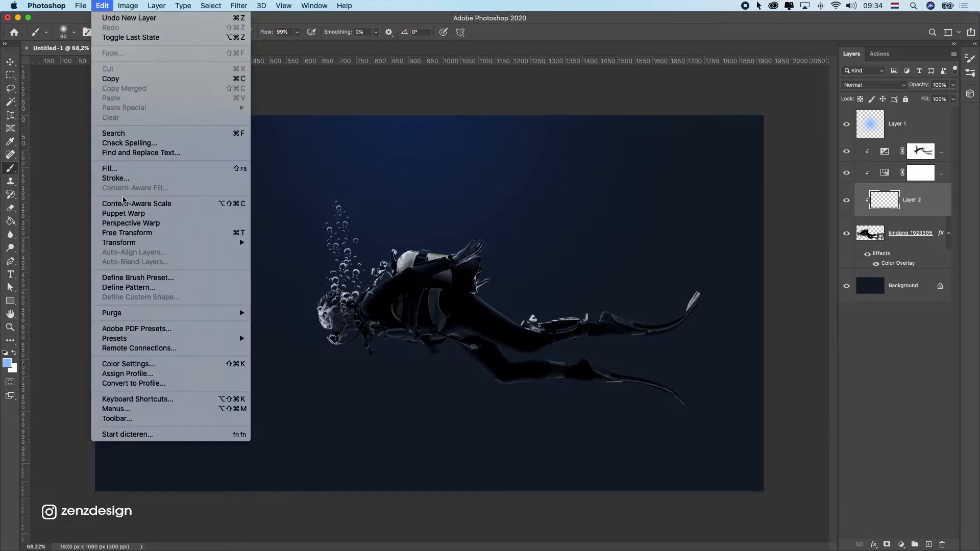
click(134, 168)
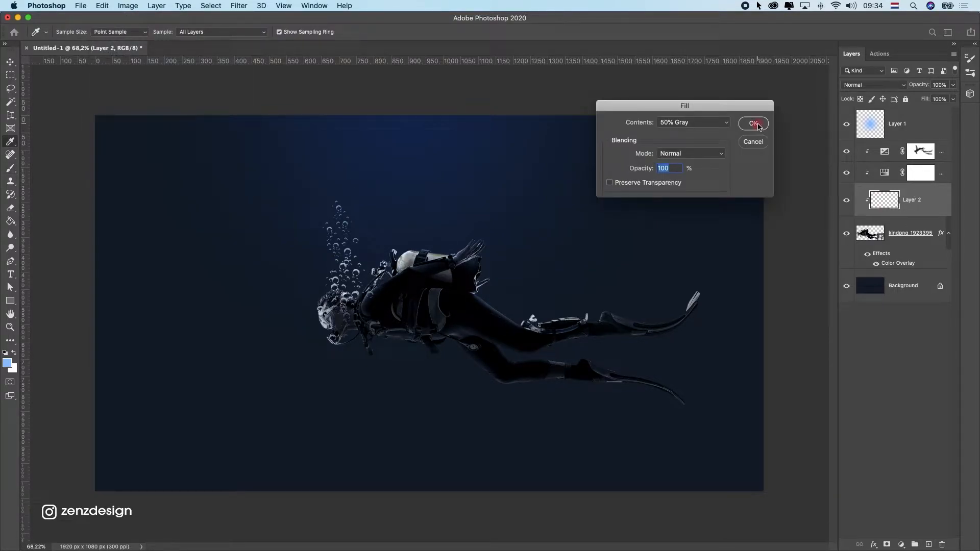
click(758, 126)
click(870, 89)
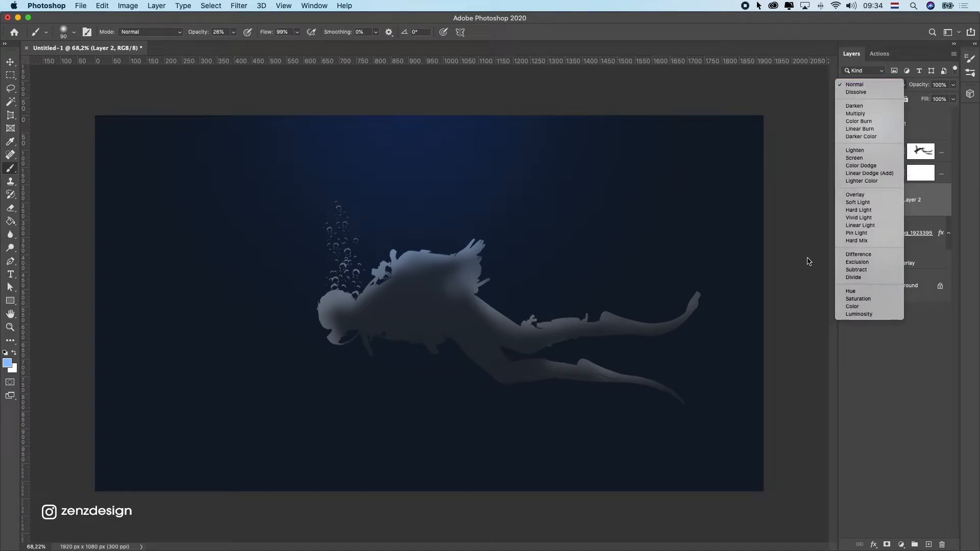
click(862, 197)
Step: Switch to the Dodge Tool, test a stroke over the gear on the diver's upper leg on Layer 2, and undo the stroke
click(10, 208)
click(10, 234)
click(10, 247)
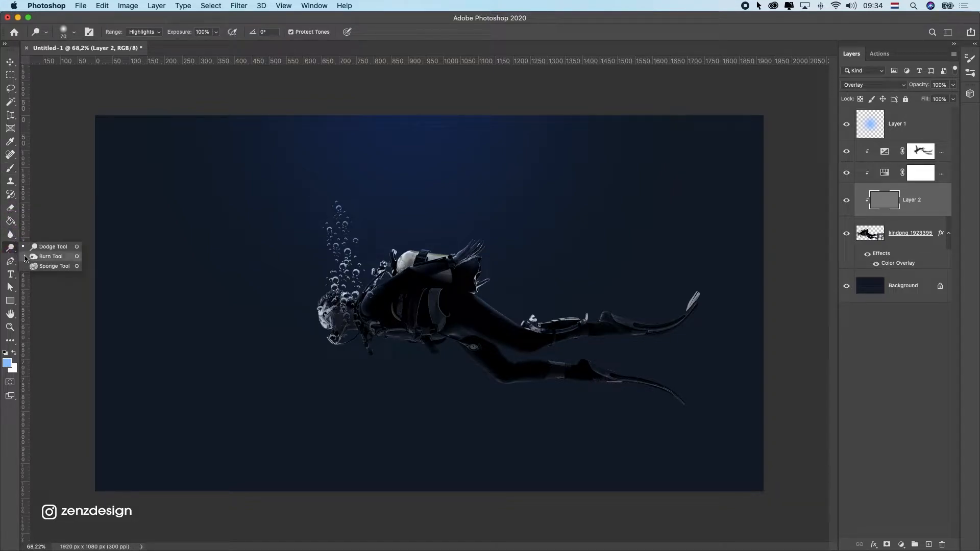
click(64, 247)
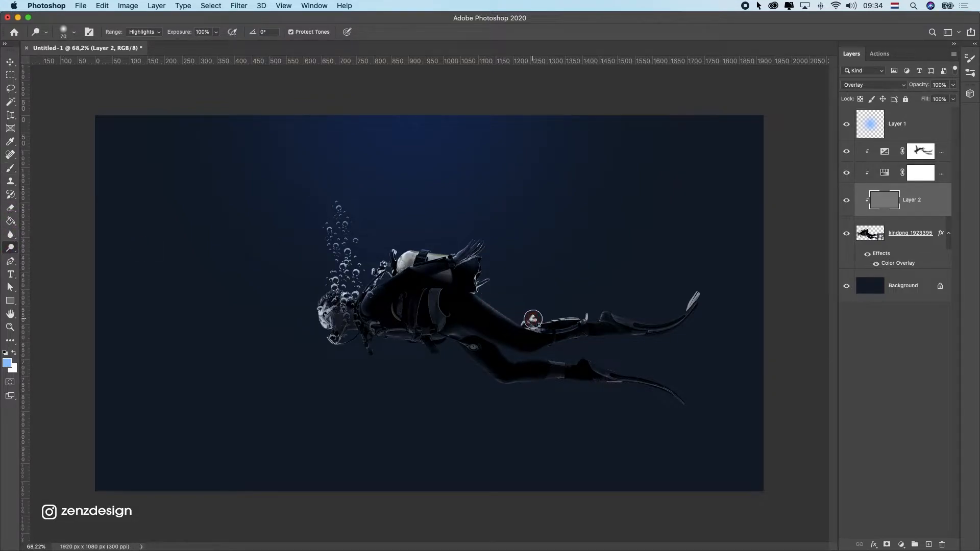
key(super+z)
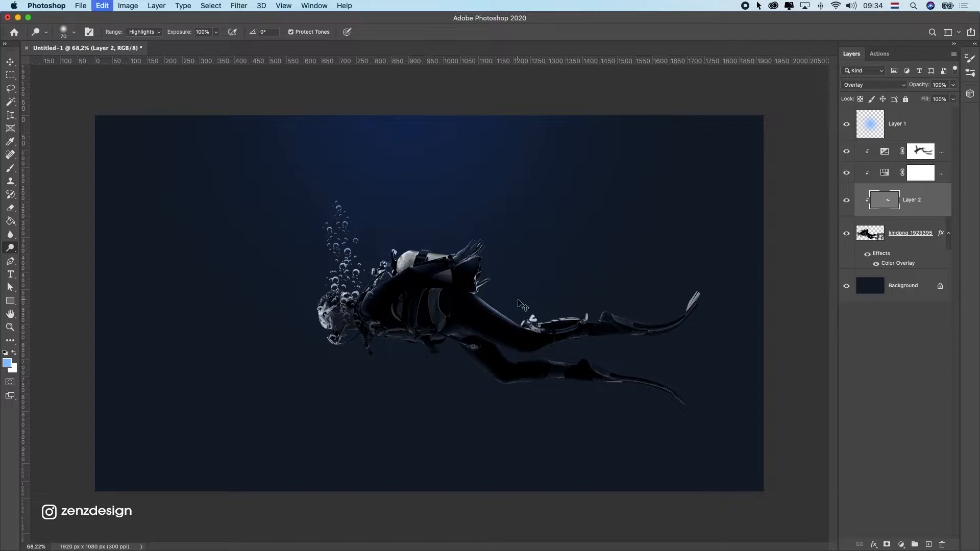
Step: Keep the Dodge Tool range at Highlights, set its exposure to 73%, and dodge the gear on the diver's upper leg
click(142, 33)
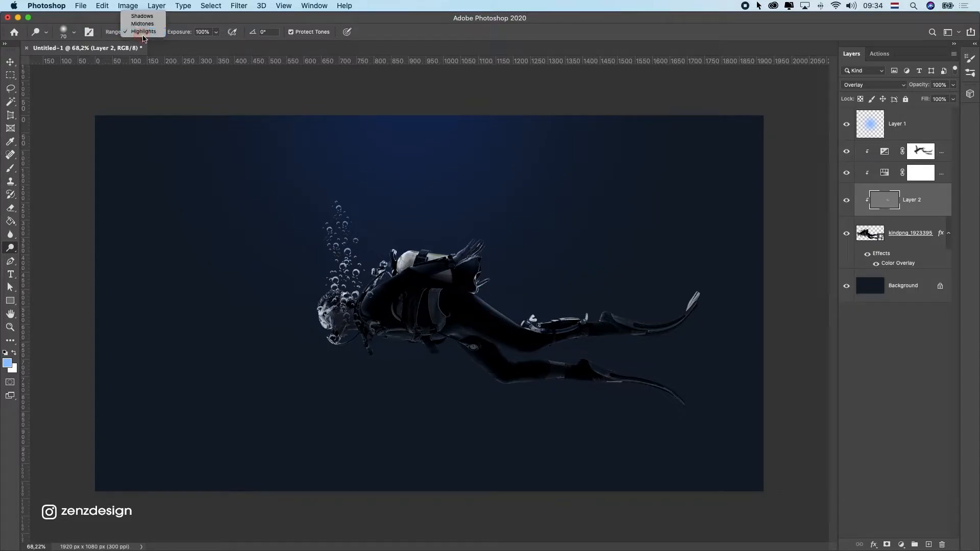
click(142, 31)
click(216, 33)
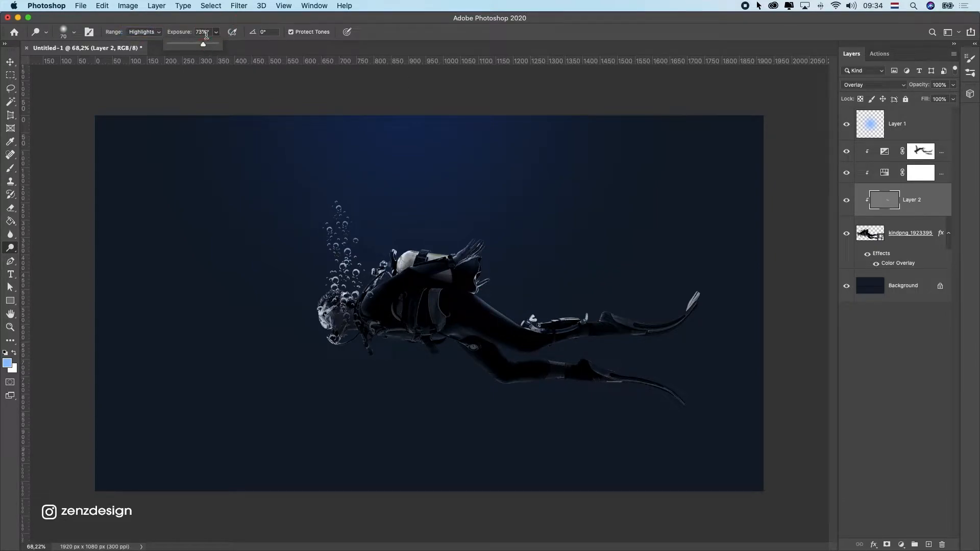
click(204, 44)
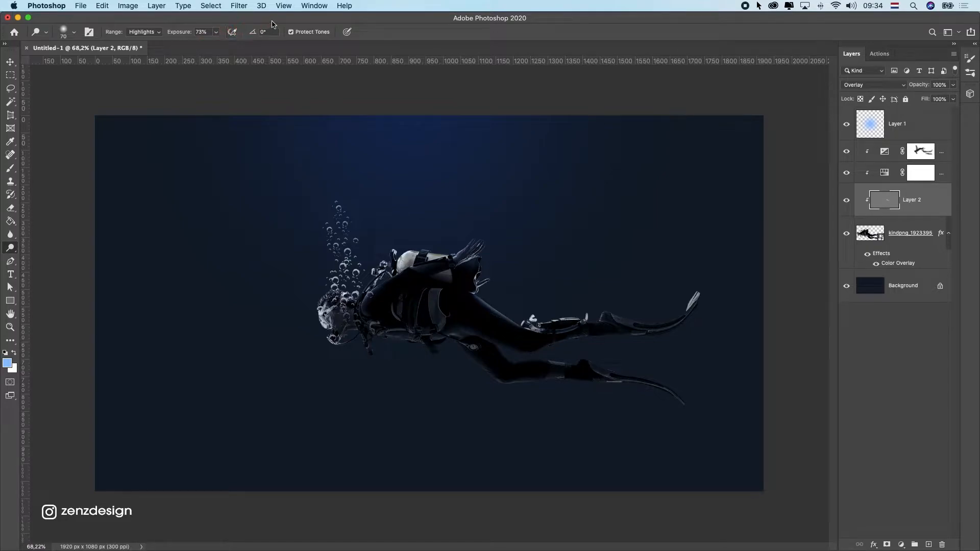
mouse_move(521, 318)
mouse_down()
mouse_move(500, 317)
mouse_move(513, 306)
mouse_move(607, 299)
mouse_move(613, 326)
mouse_move(589, 308)
mouse_move(635, 316)
mouse_up()
Step: Try 70 px dodge strokes over the diver's hand and air tank, and undo them
click(484, 233)
drag(483, 232, 424, 241)
key(super+z)
key(super+z)
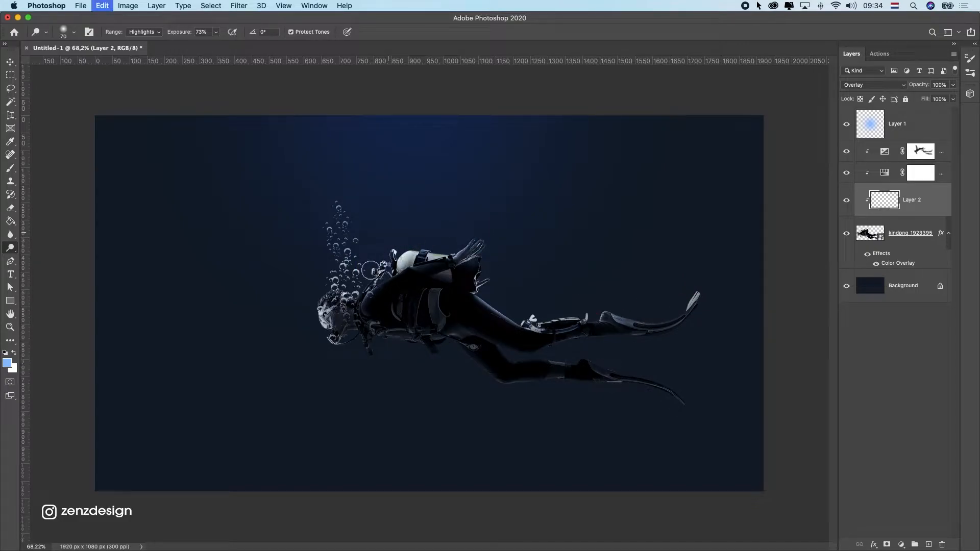
scroll(406, 244, up, 5)
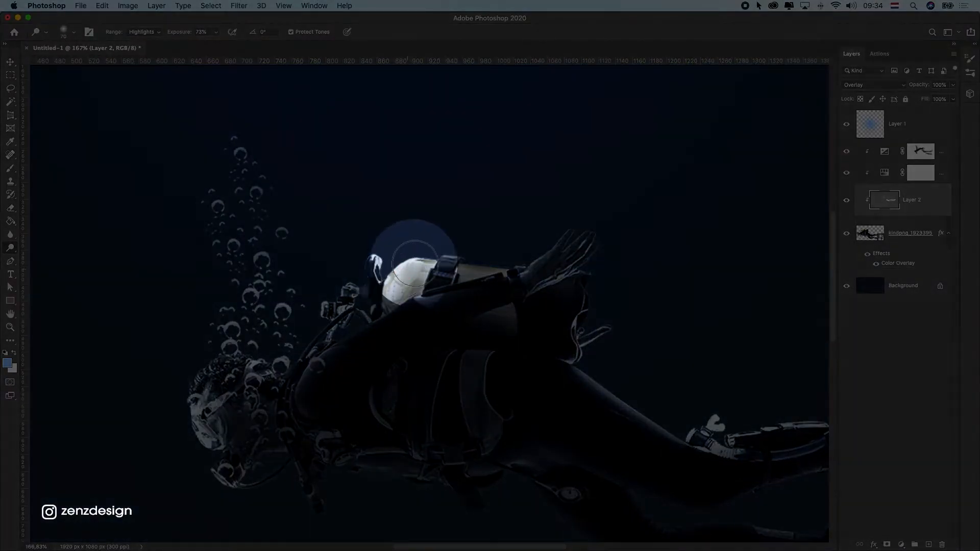
click(389, 266)
drag(389, 266, 444, 228)
key(super+z)
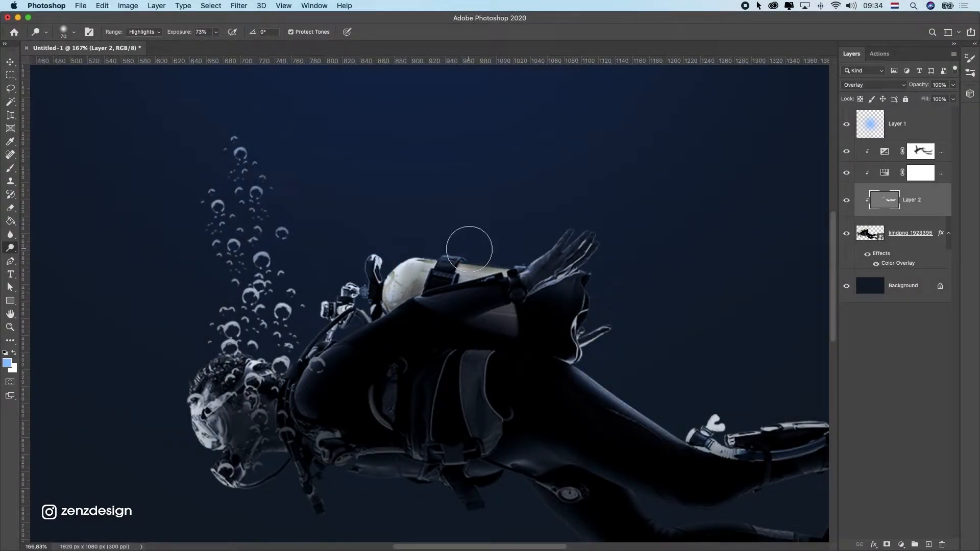
Step: Using a 20 px Dodge brush, brighten the light-facing edges of the diver's hand, head, upper gear and legs on Layer 2
mouse_move(530, 265)
mouse_down()
mouse_move(505, 265)
mouse_move(597, 229)
mouse_move(586, 245)
mouse_move(565, 231)
mouse_up()
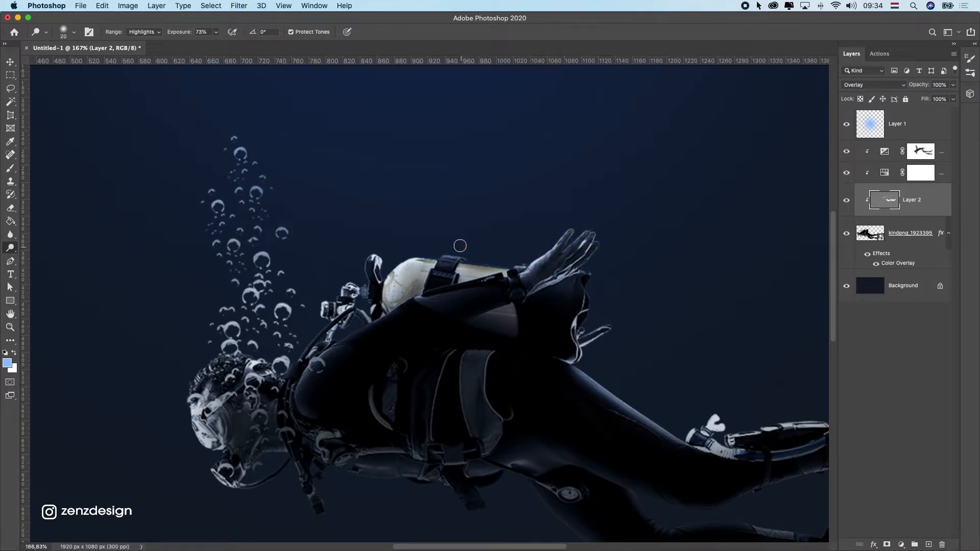
scroll(333, 314, down, 2)
mouse_move(328, 307)
mouse_down()
mouse_move(383, 309)
mouse_move(376, 316)
mouse_move(414, 300)
mouse_move(312, 350)
mouse_move(248, 340)
mouse_move(271, 346)
mouse_move(213, 363)
mouse_up()
key(super+z)
scroll(213, 363, down, 6)
scroll(381, 309, up, 6)
drag(250, 311, 238, 356)
mouse_move(582, 335)
mouse_down()
mouse_move(689, 372)
mouse_move(582, 365)
mouse_up()
mouse_move(499, 387)
mouse_down()
mouse_move(629, 376)
mouse_move(583, 374)
mouse_move(700, 400)
mouse_up()
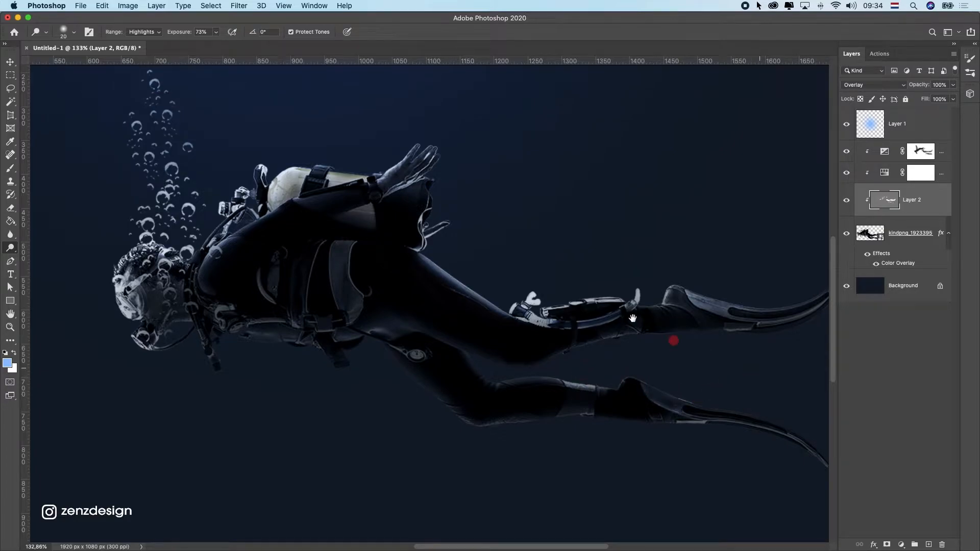
Step: Dodge the upper edges of the diver's lower legs and both fins on Layer 2
drag(633, 318, 465, 227)
drag(498, 312, 646, 343)
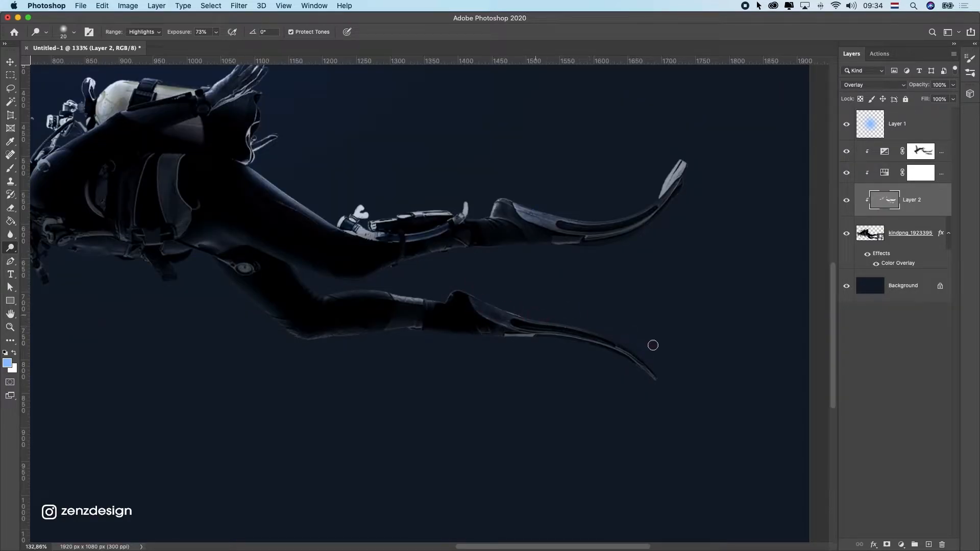
drag(507, 200, 615, 201)
scroll(315, 268, down, 5)
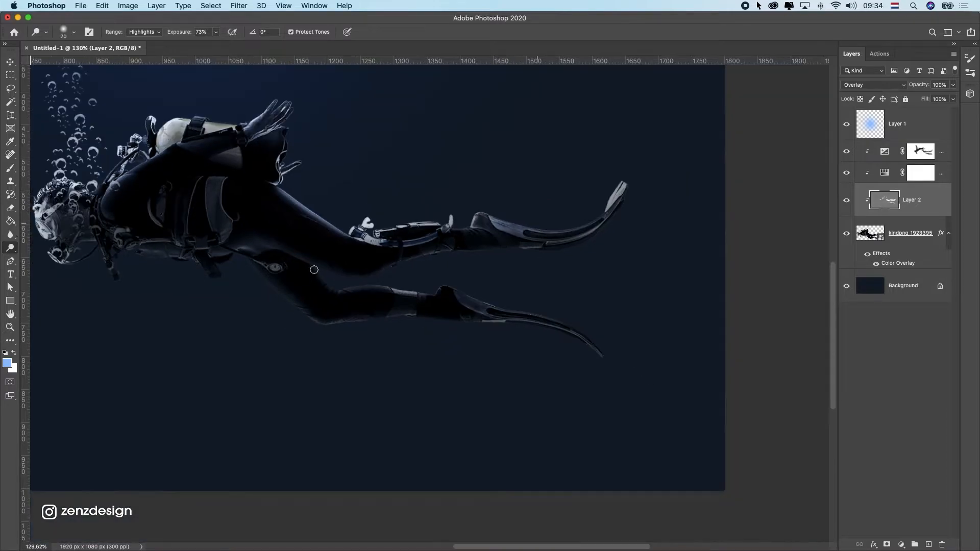
scroll(426, 305, up, 6)
mouse_move(425, 257)
mouse_down()
mouse_move(449, 245)
mouse_move(452, 206)
mouse_move(463, 217)
mouse_move(431, 227)
mouse_move(391, 170)
mouse_up()
scroll(337, 238, down, 2)
scroll(357, 223, down, 4)
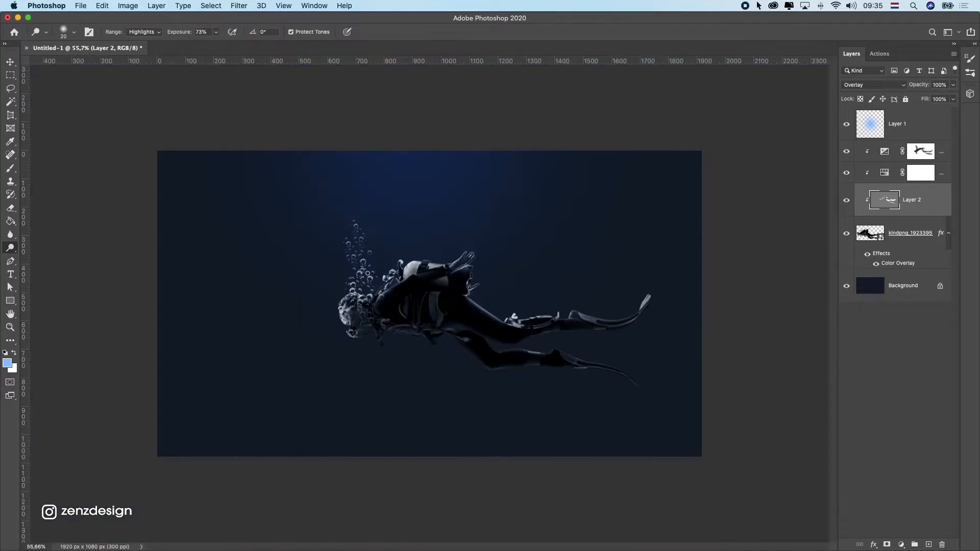
Step: Compare the scene with the diver layer hidden and shown, and reduce that layer's opacity to 82%
click(906, 243)
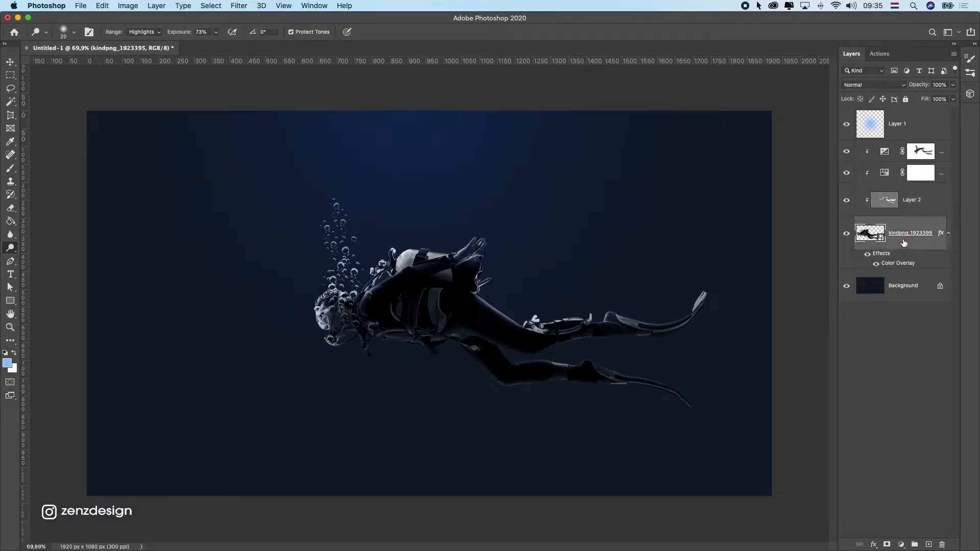
click(846, 236)
click(846, 236)
click(953, 85)
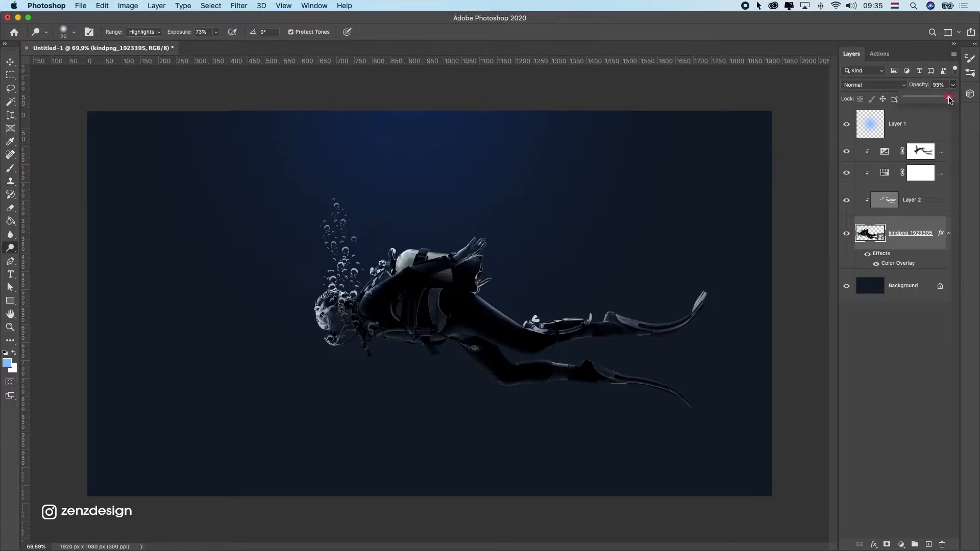
drag(942, 98, 936, 99)
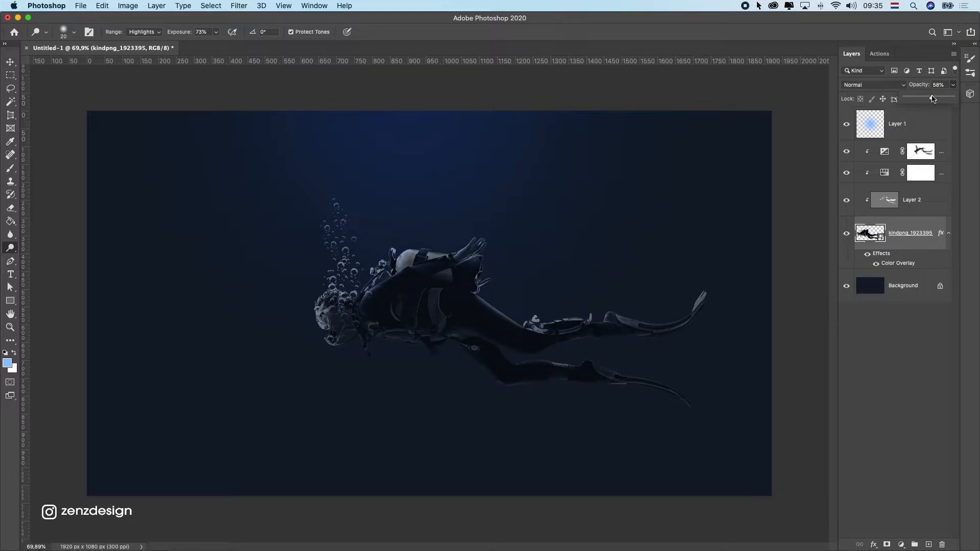
click(6, 62)
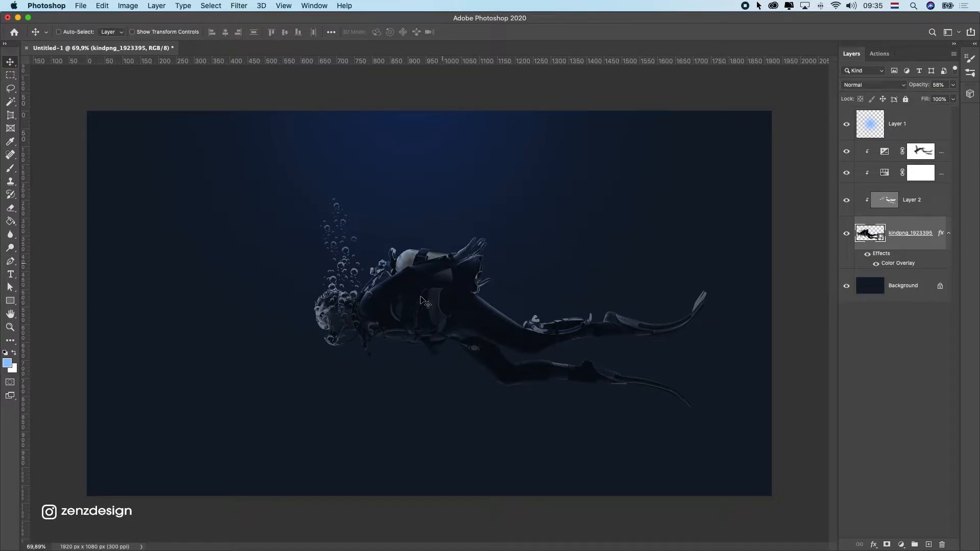
scroll(332, 313, up, 5)
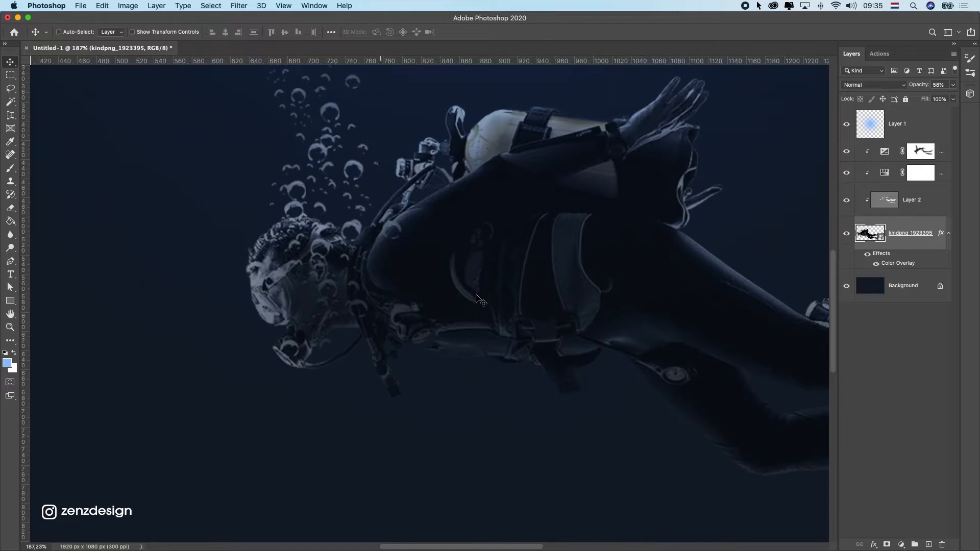
scroll(474, 295, down, 8)
scroll(474, 295, up, 3)
click(952, 85)
drag(932, 97, 944, 100)
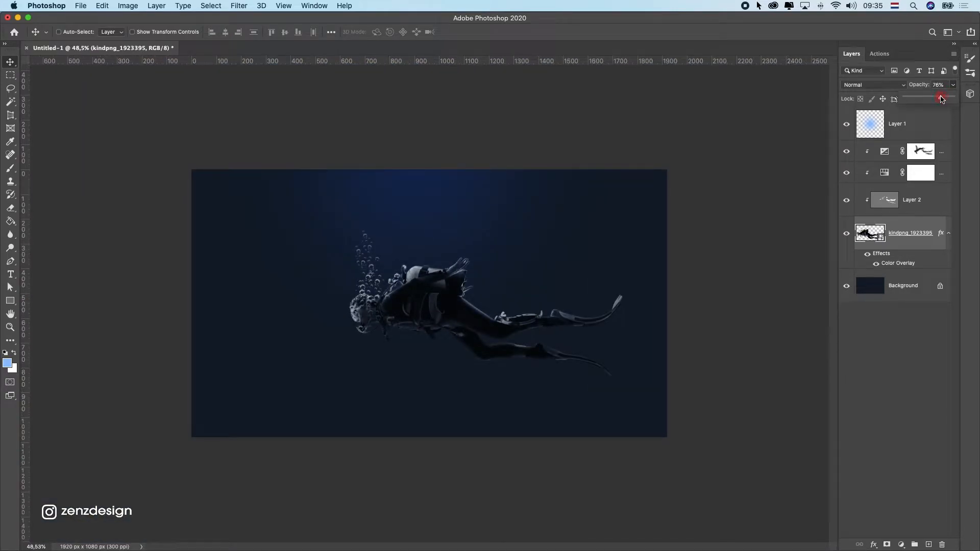
scroll(549, 271, up, 2)
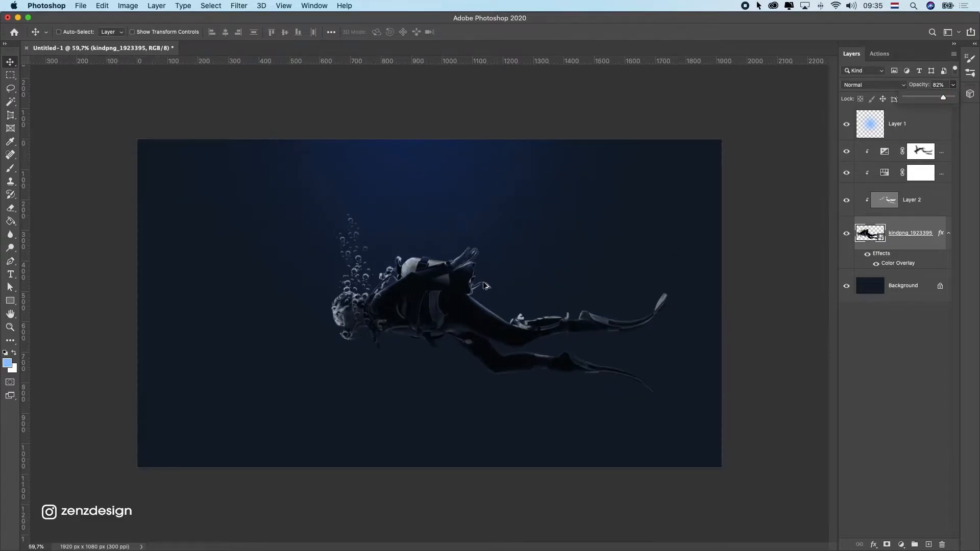
Step: Add a clipped Curves adjustment directly above the Exposure layer and pull its white point inward to brighten the highlights
click(882, 198)
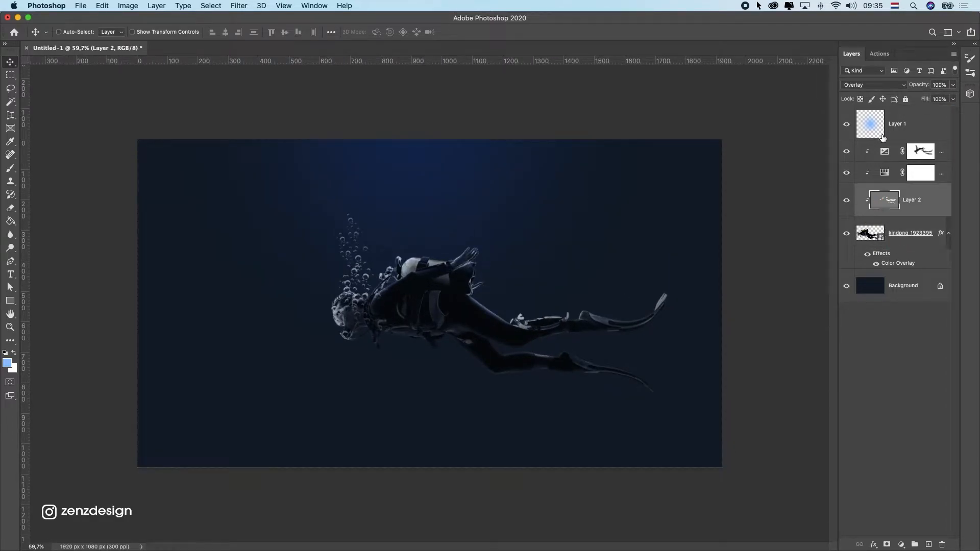
click(900, 121)
click(941, 166)
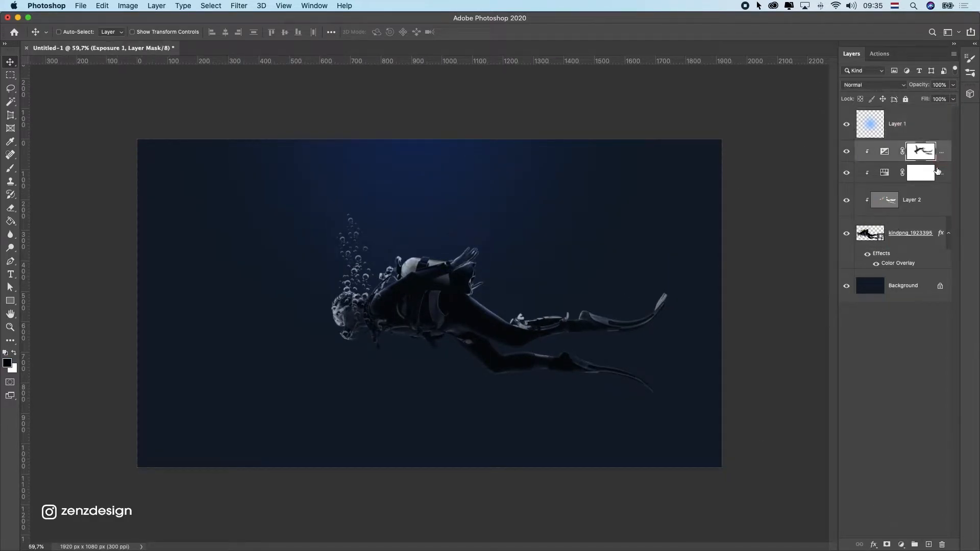
click(907, 542)
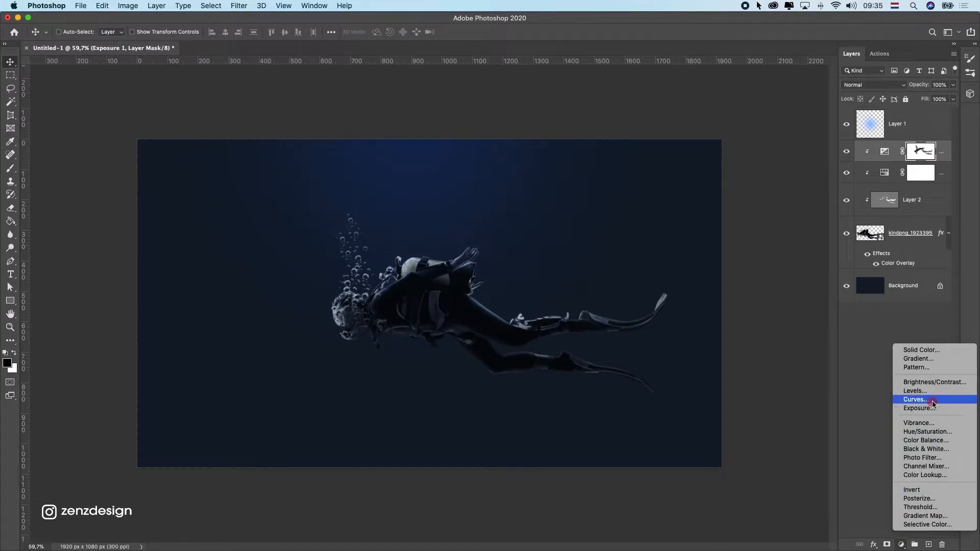
click(820, 376)
drag(802, 189, 783, 170)
drag(694, 292, 696, 288)
key(super+z)
Step: Raise the curve's black point to output 14 and bend the shadow section of the curve downward
click(673, 319)
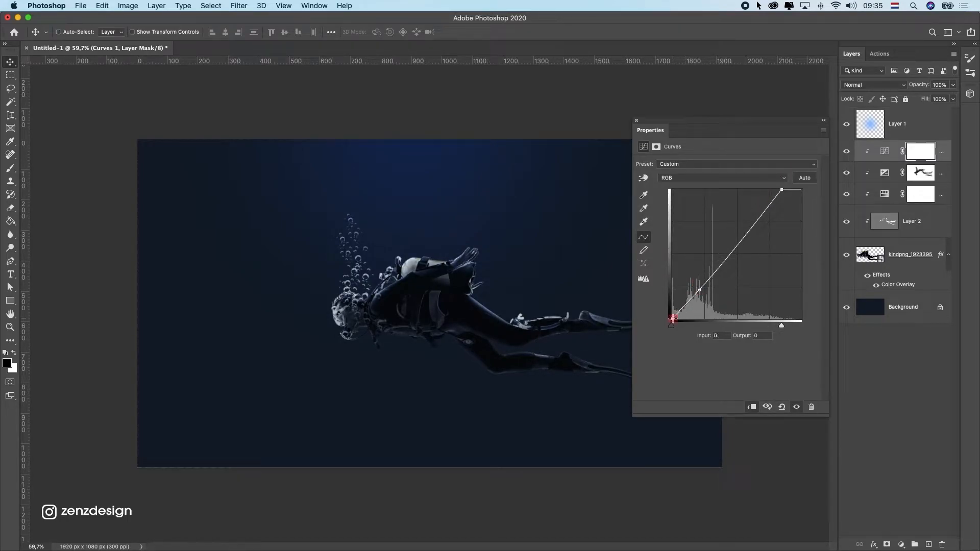
drag(668, 317, 667, 313)
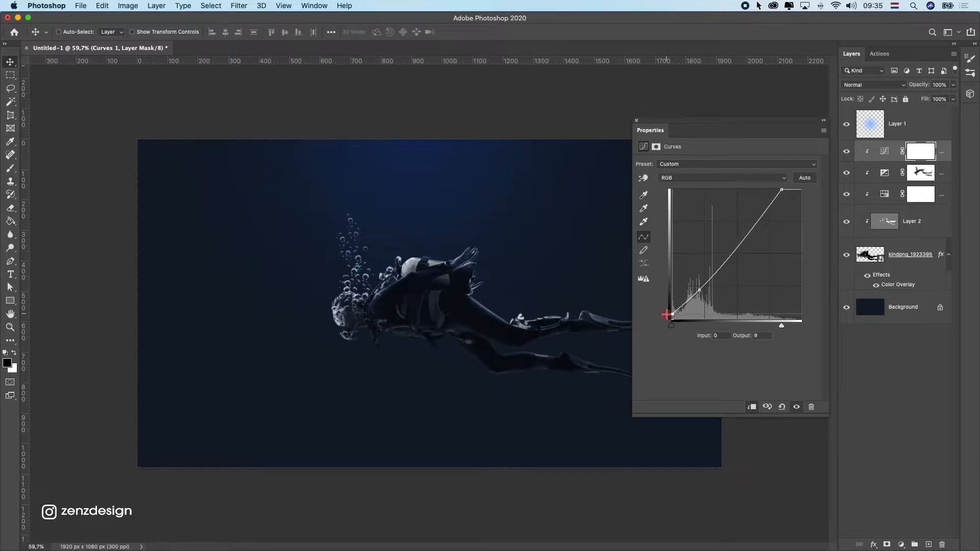
key(Delete)
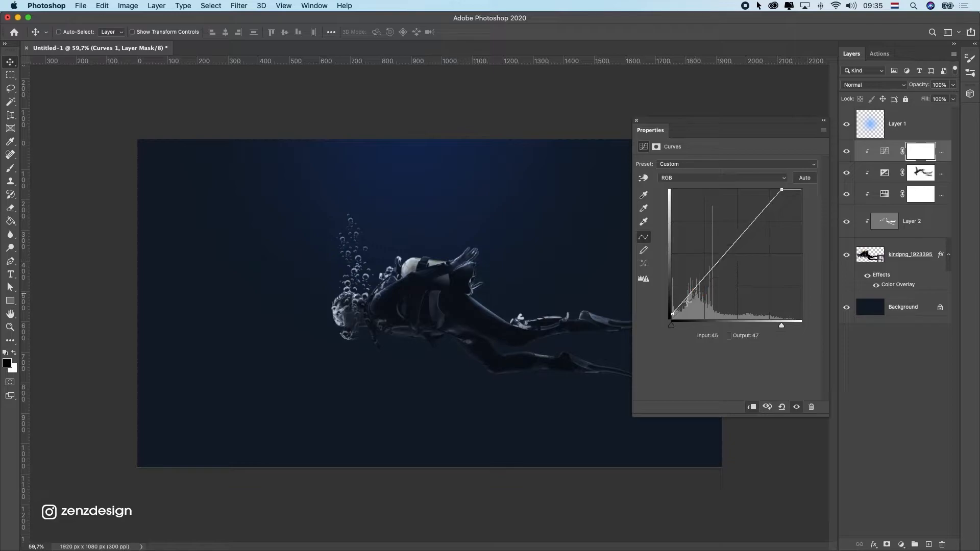
mouse_move(670, 313)
mouse_down()
mouse_move(691, 290)
mouse_move(699, 297)
mouse_move(671, 311)
mouse_up()
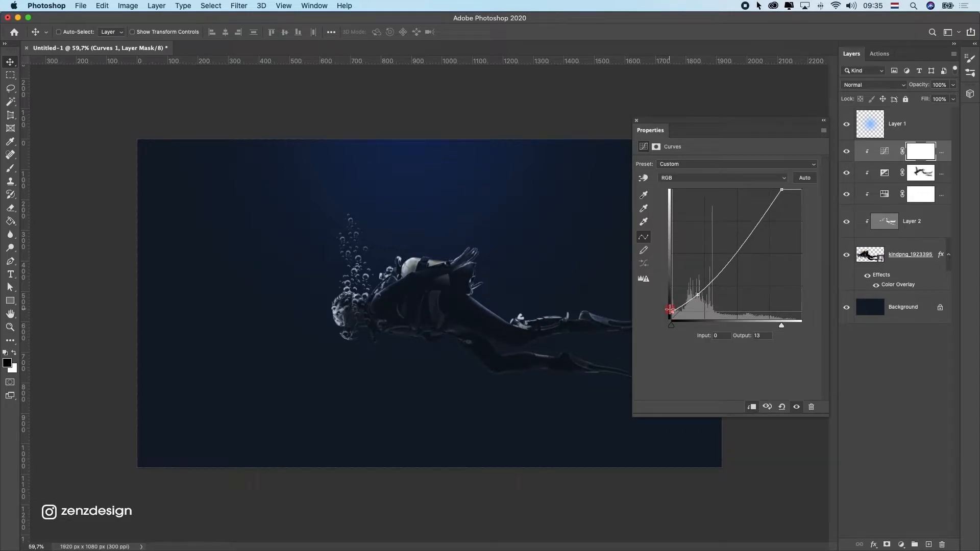
scroll(396, 355, up, 5)
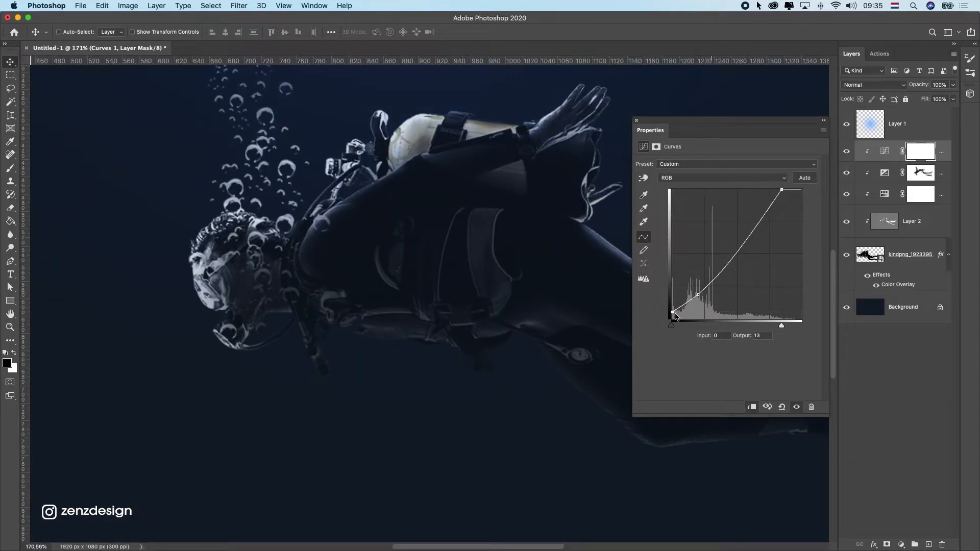
drag(673, 311, 672, 311)
Step: Lower the curve's shadow point further and set the black point to output 11
scroll(419, 306, down, 7)
scroll(452, 312, up, 4)
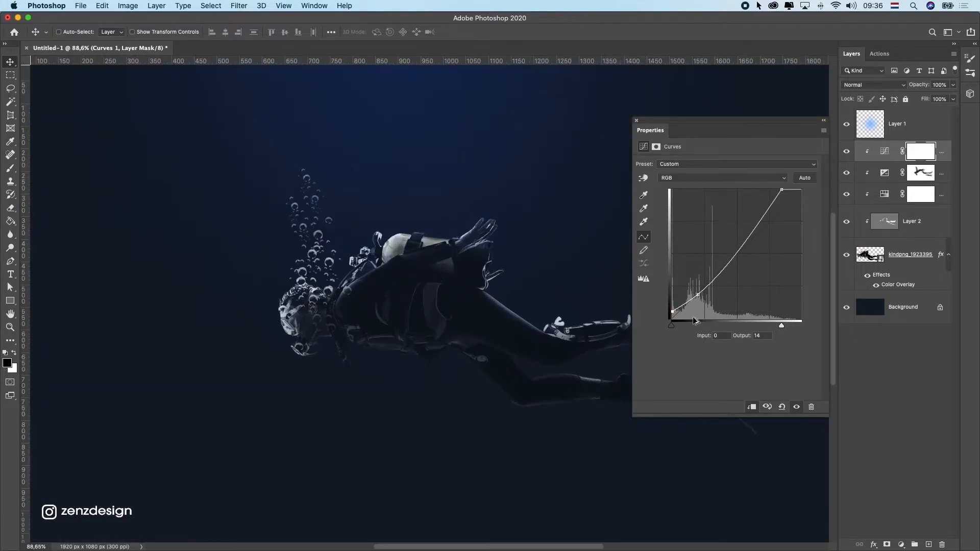
mouse_move(674, 307)
mouse_down()
mouse_move(670, 317)
mouse_move(704, 301)
mouse_move(673, 312)
mouse_up()
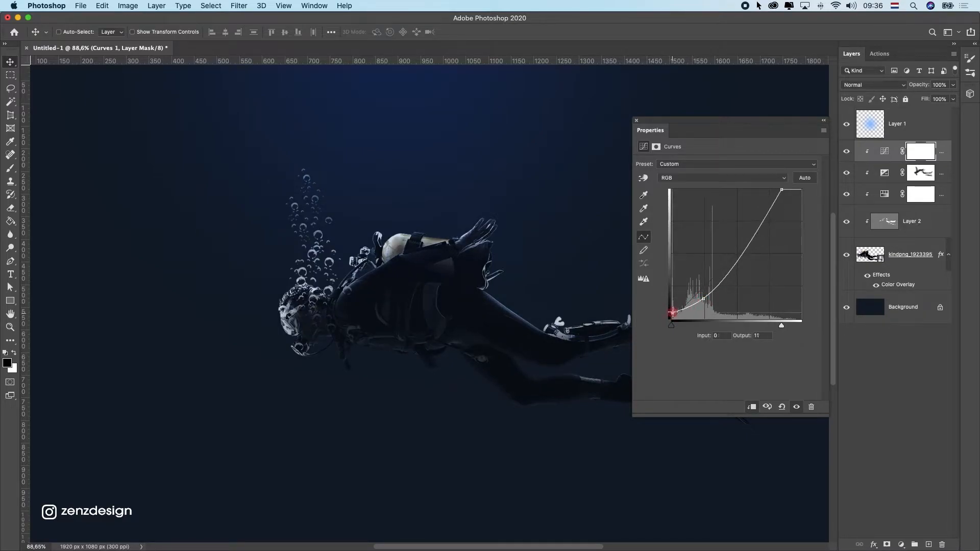
scroll(423, 317, down, 5)
scroll(445, 311, up, 4)
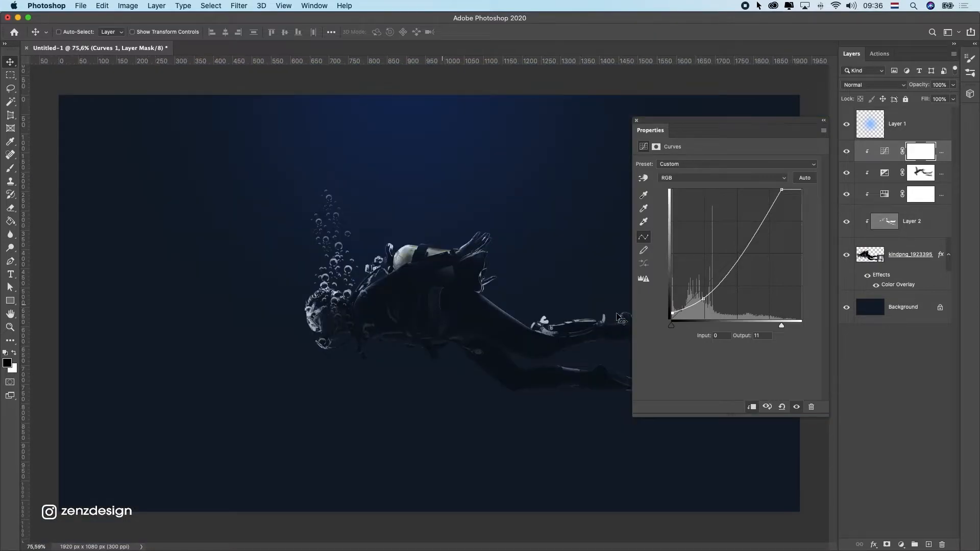
drag(692, 306, 689, 311)
key(super+z)
key(super+z)
Step: Set the curve's white point to input 220, output 255, and close the adjustment settings
mouse_move(781, 190)
mouse_down()
mouse_move(768, 190)
mouse_move(784, 189)
mouse_up()
scroll(477, 279, down, 5)
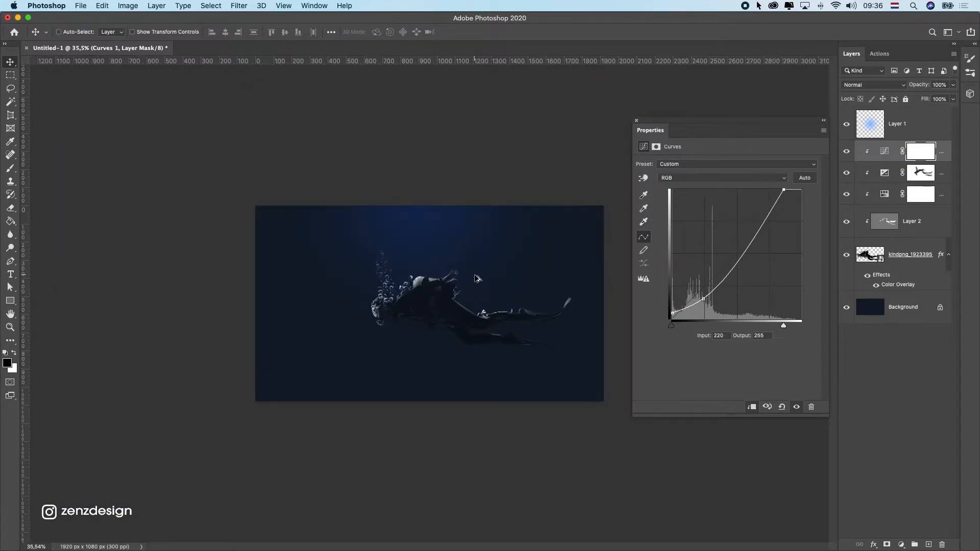
scroll(477, 278, up, 5)
click(636, 120)
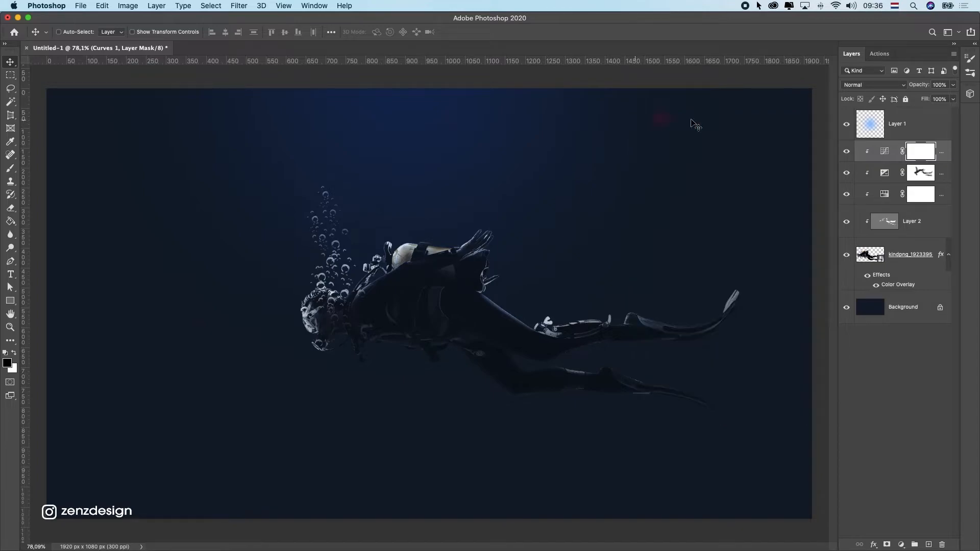
Step: Paint black at 26% brush opacity on the Exposure mask over the diver's head and the rising bubbles
click(895, 126)
scroll(409, 296, down, 2)
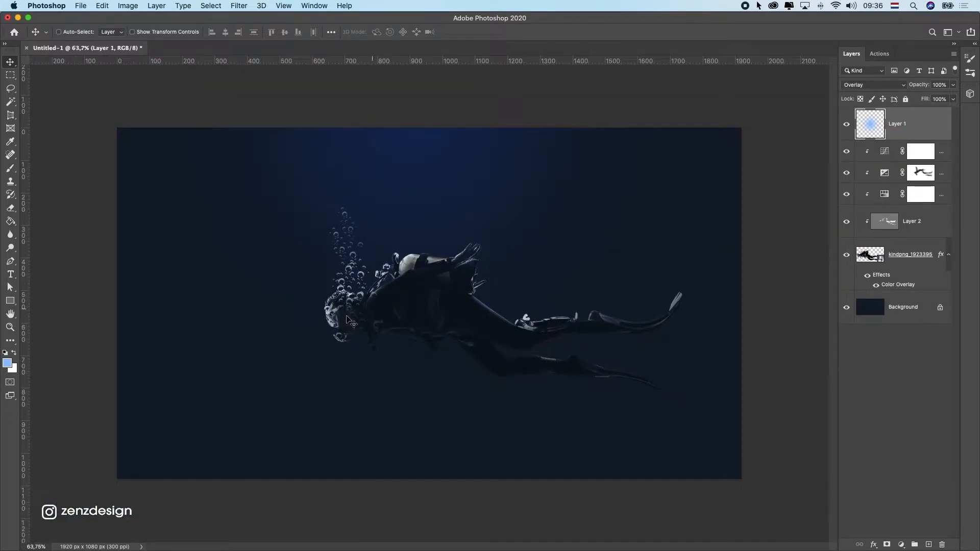
click(921, 172)
scroll(378, 314, up, 5)
click(847, 172)
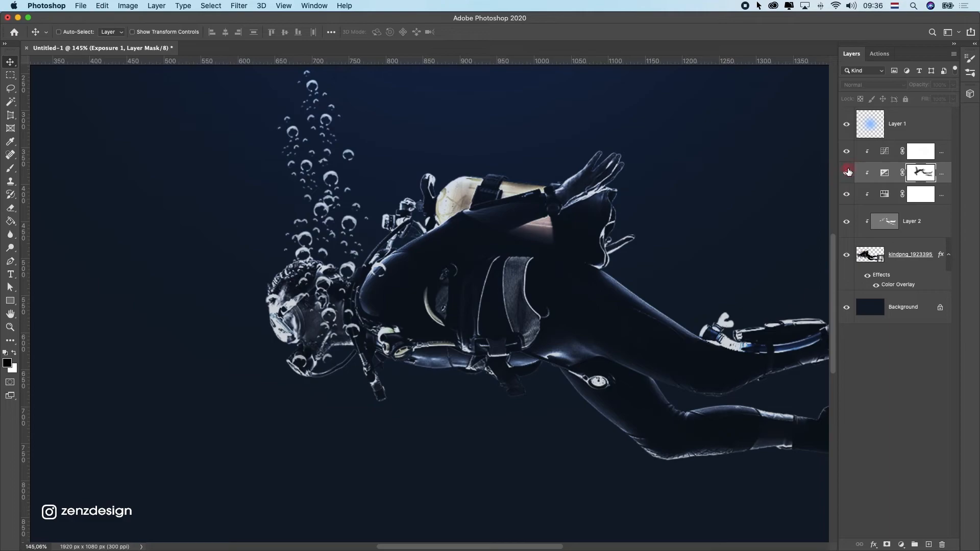
click(11, 169)
mouse_move(304, 328)
mouse_down()
mouse_move(327, 288)
mouse_move(310, 337)
mouse_move(344, 194)
mouse_up()
scroll(358, 261, down, 8)
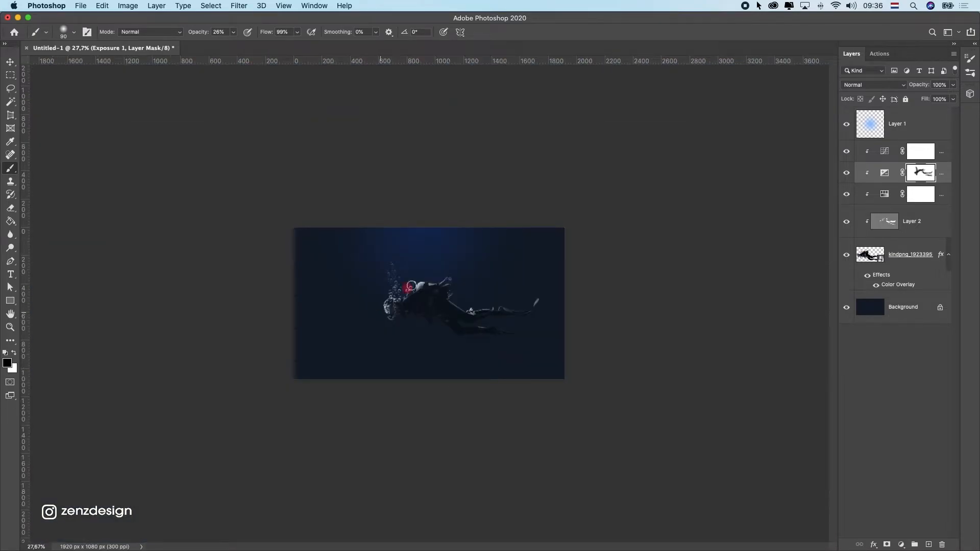
scroll(428, 302, up, 6)
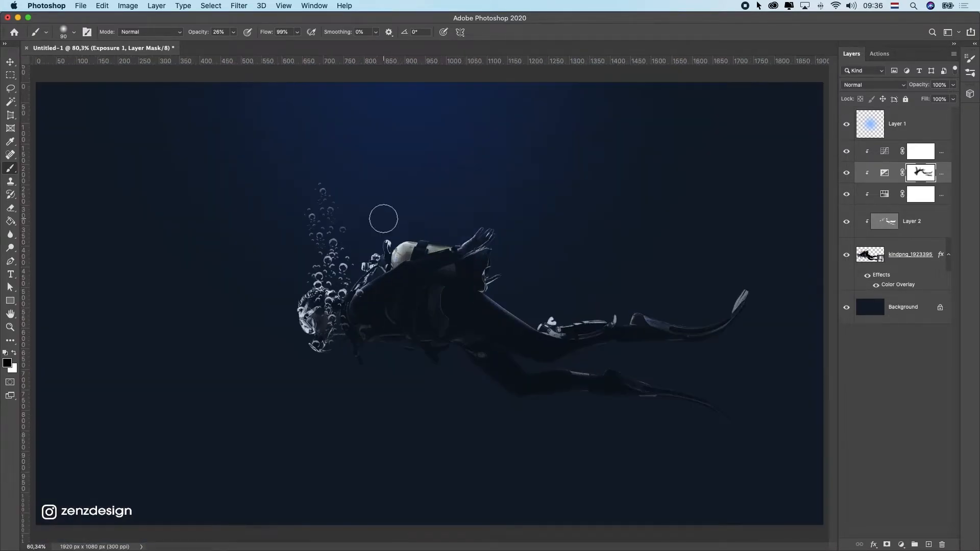
Step: Switch to white, touch up the Exposure mask over the diver's face, and undo the last strokes
scroll(377, 221, down, 6)
scroll(367, 236, up, 6)
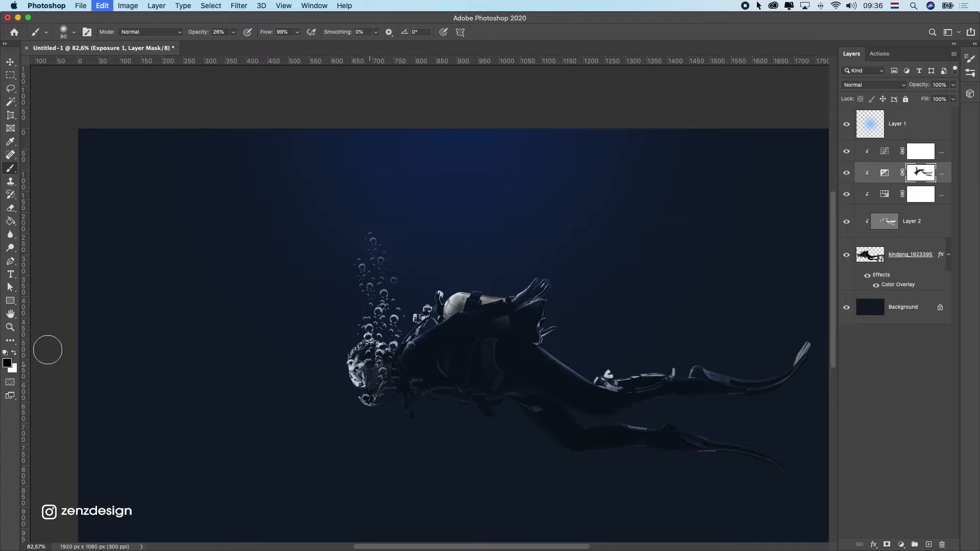
click(13, 352)
mouse_move(353, 369)
mouse_down()
mouse_move(362, 381)
mouse_move(350, 394)
mouse_up()
key(super+z)
key(super+z)
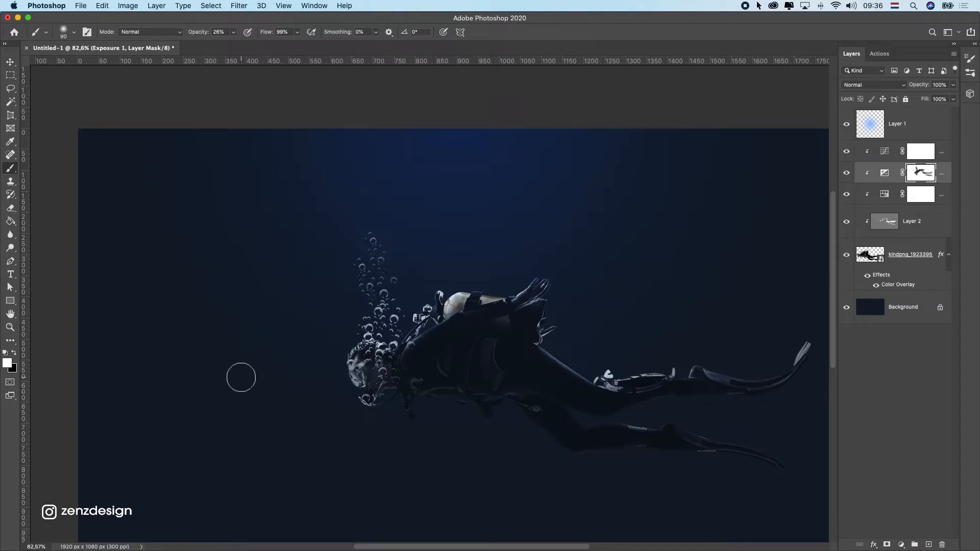
scroll(240, 376, down, 5)
key(super+0)
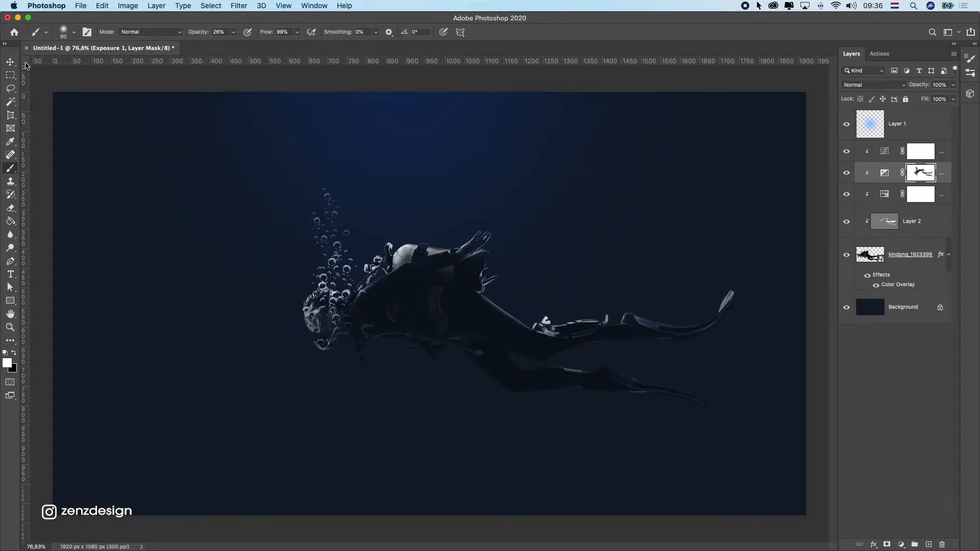
Step: Try duplicating the Background layer and undo the duplication
click(11, 61)
click(499, 170)
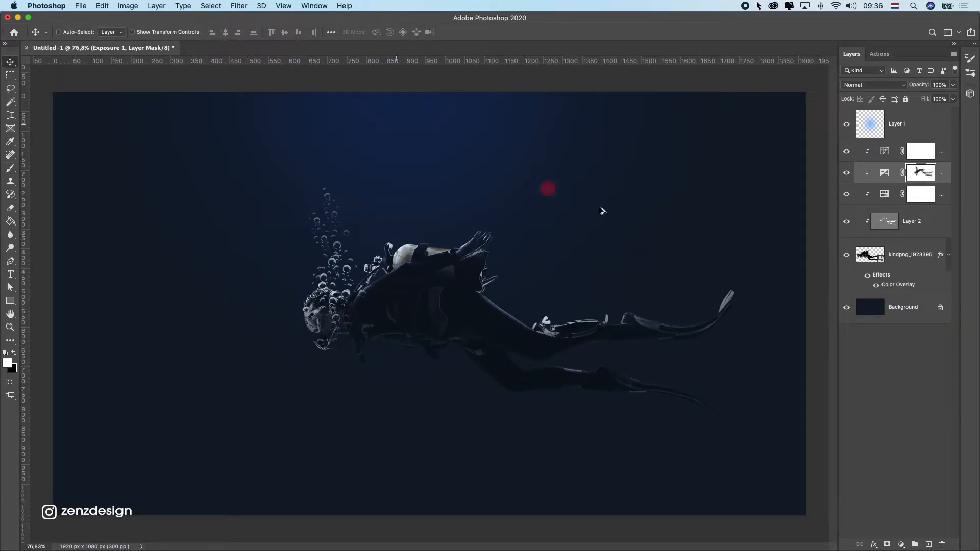
click(901, 317)
key(super+j)
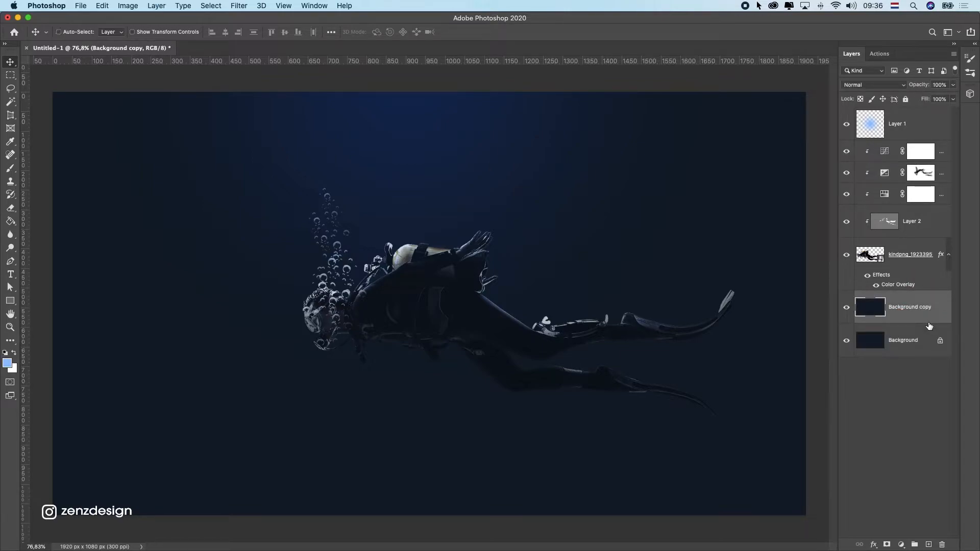
key(super+z)
Step: Try a Solid Color fill layer above the Background, testing dark and saturated blue tones such as #0a0a26 and #2f2fb6
click(901, 545)
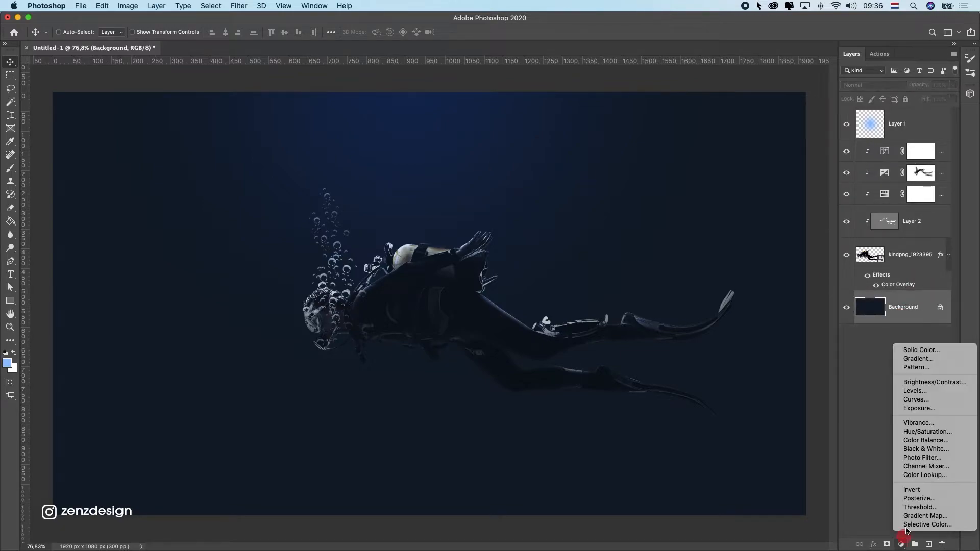
click(921, 349)
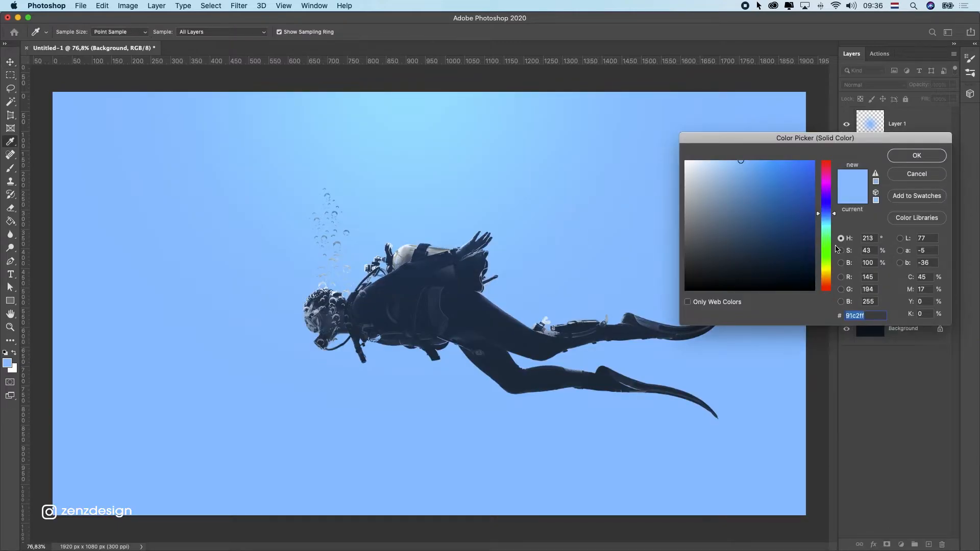
click(766, 234)
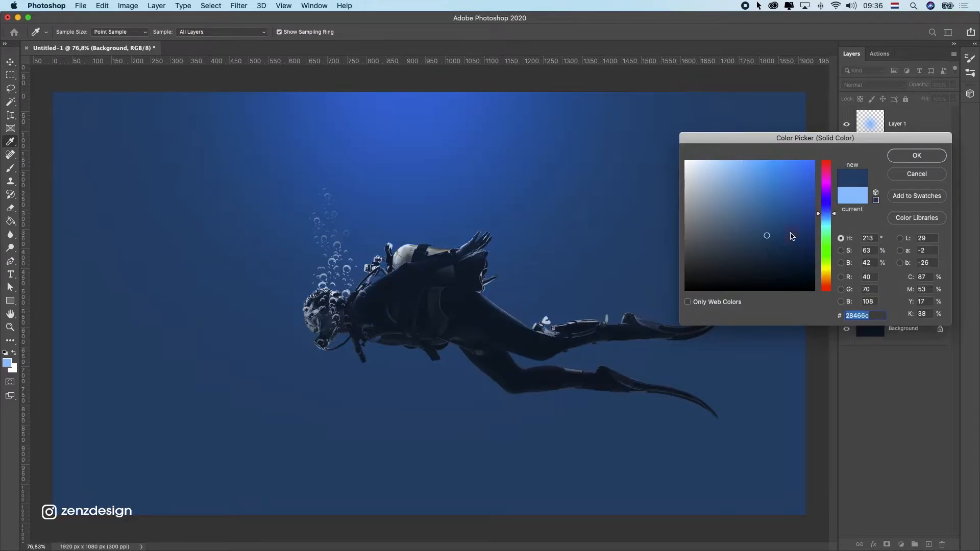
click(826, 203)
click(779, 271)
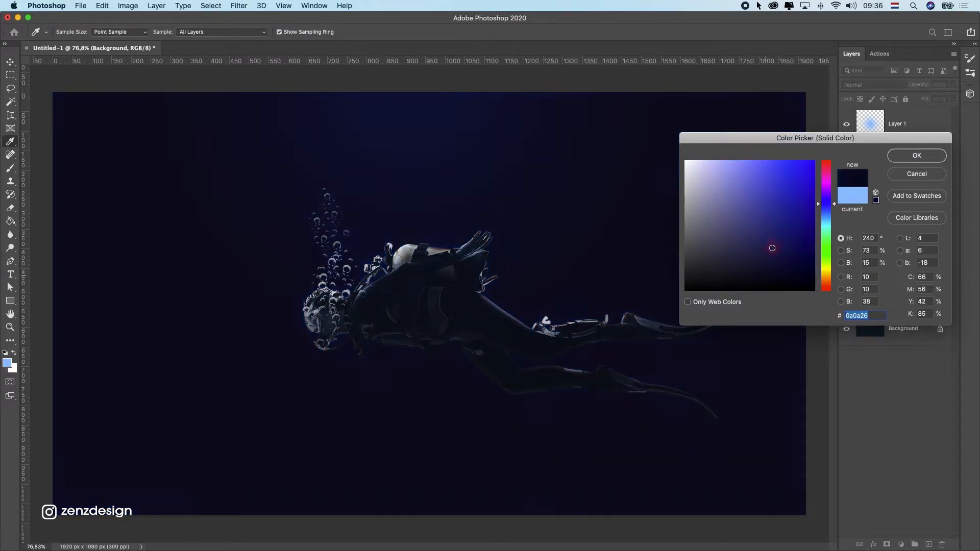
click(771, 248)
click(725, 237)
click(751, 207)
click(706, 225)
click(759, 234)
click(786, 202)
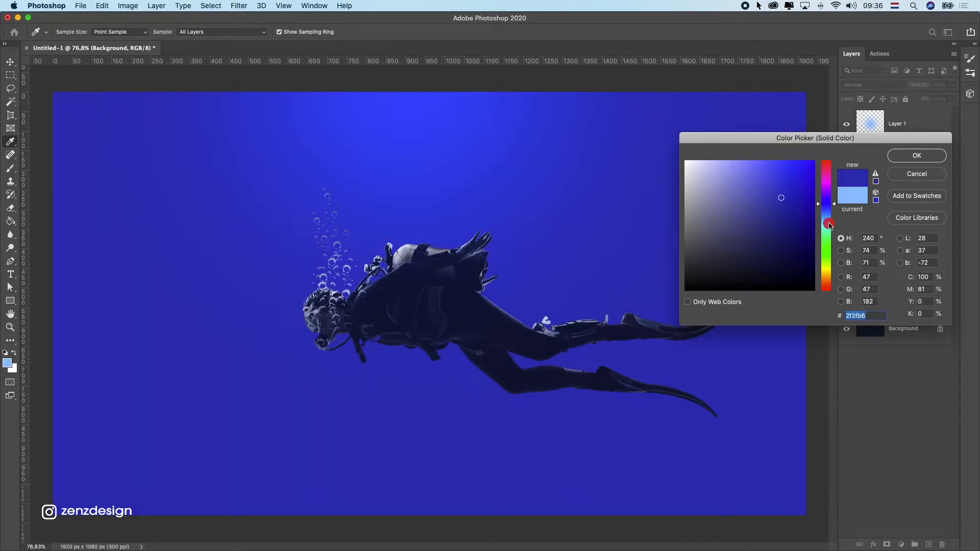
Step: Try dark teal #0e2527 as the fill layer's color
click(825, 224)
click(750, 239)
click(764, 263)
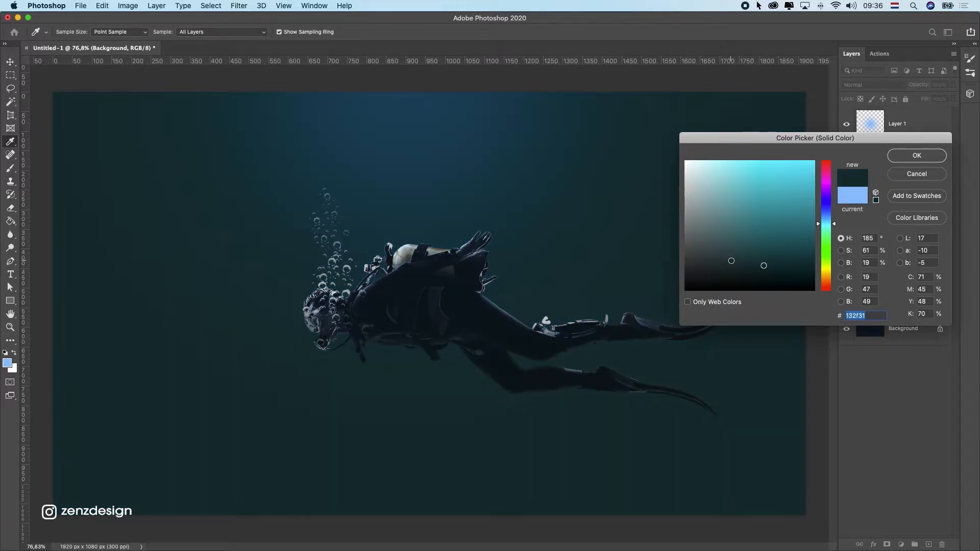
click(745, 264)
click(774, 233)
click(768, 225)
click(744, 256)
click(761, 267)
click(768, 270)
click(907, 160)
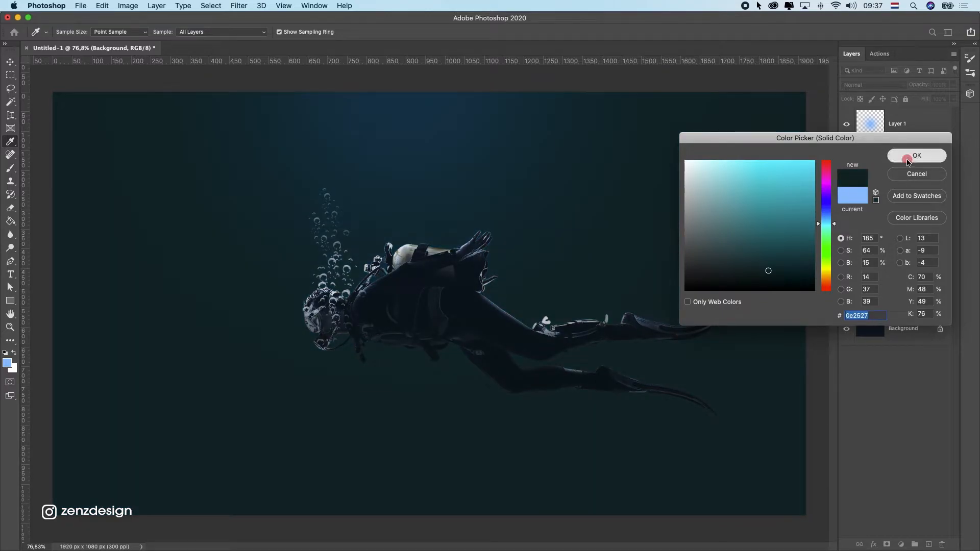
Step: Try matching the diver's Color Overlay to the teal background by sampling it, and undo back to the dark blue scene
click(920, 232)
click(894, 250)
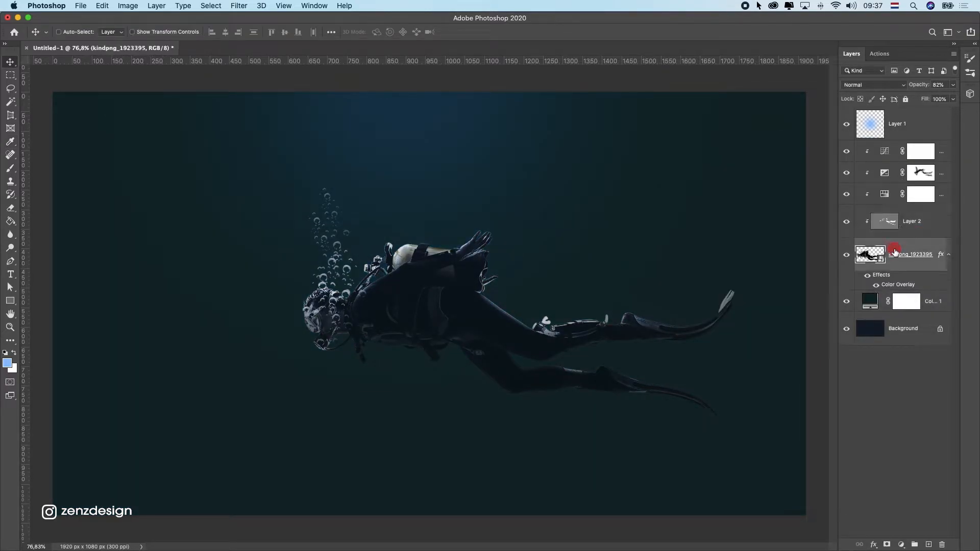
click(546, 176)
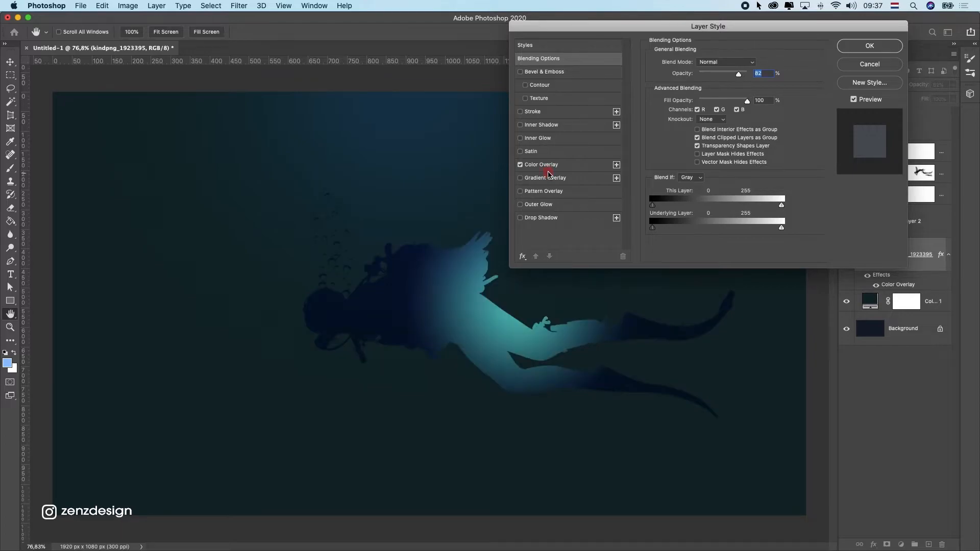
click(549, 167)
click(520, 179)
click(753, 63)
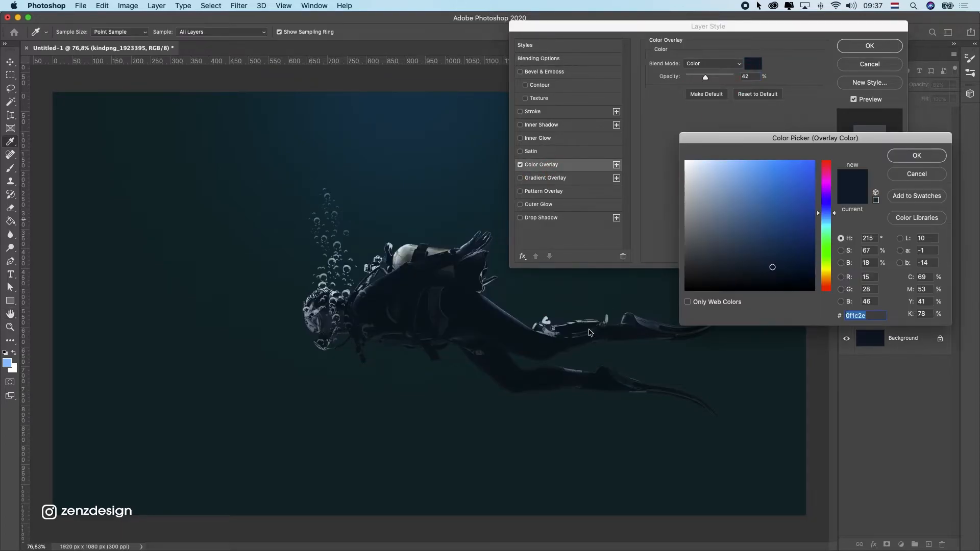
click(575, 304)
key(Return)
key(Return)
key(super+z)
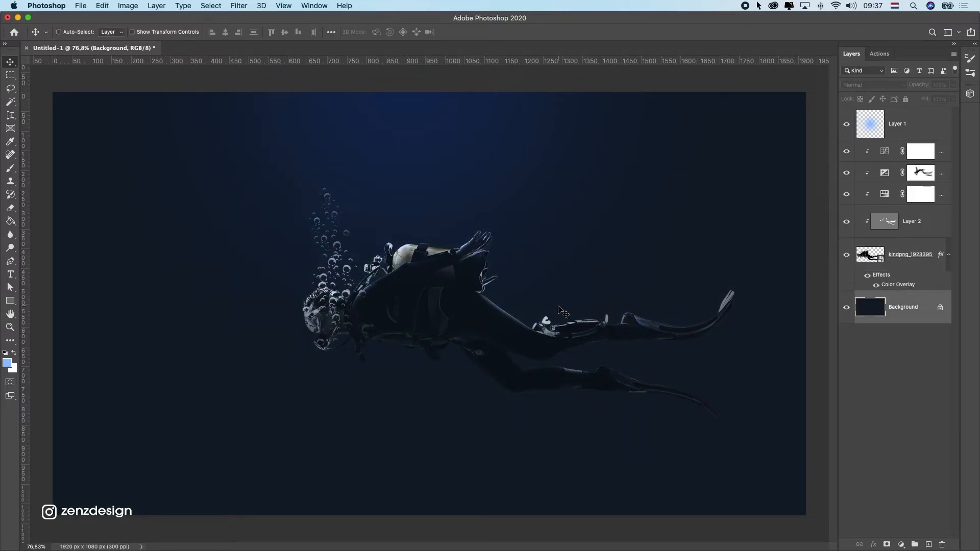
scroll(488, 333, down, 5)
scroll(488, 333, up, 3)
scroll(487, 333, down, 4)
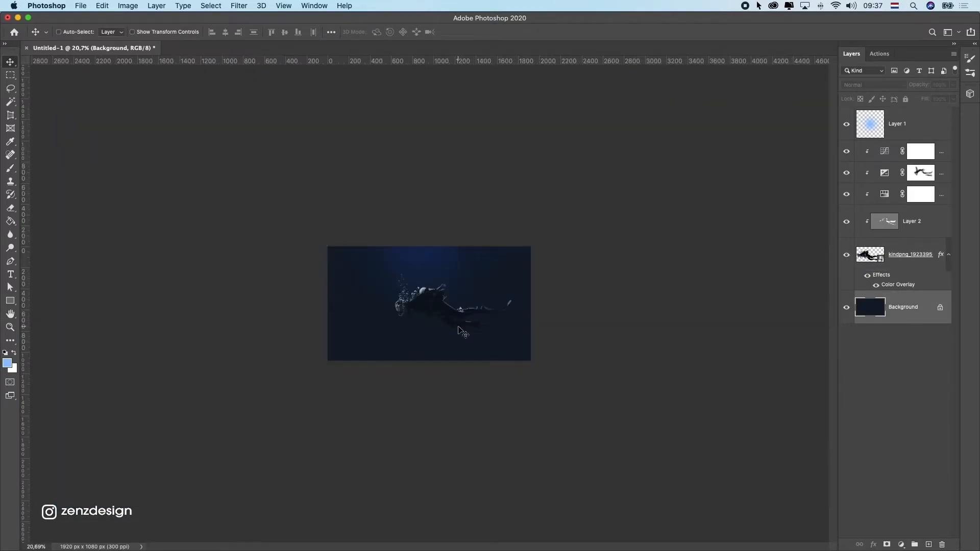
scroll(462, 331, up, 3)
right_click(739, 221)
click(750, 242)
scroll(652, 240, up, 2)
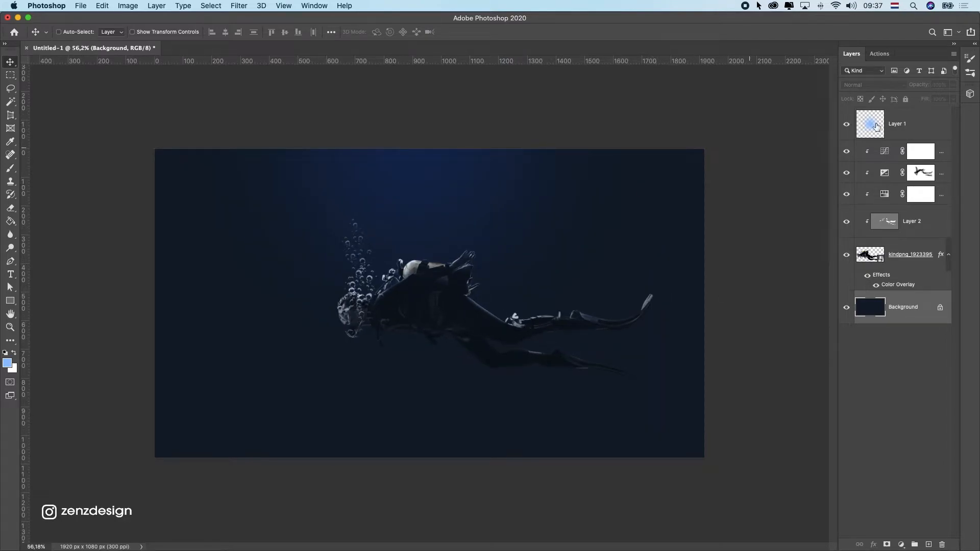
Step: Compare the scene with and without the Layer 1 light glow, and duplicate that layer
click(880, 128)
click(847, 125)
click(846, 125)
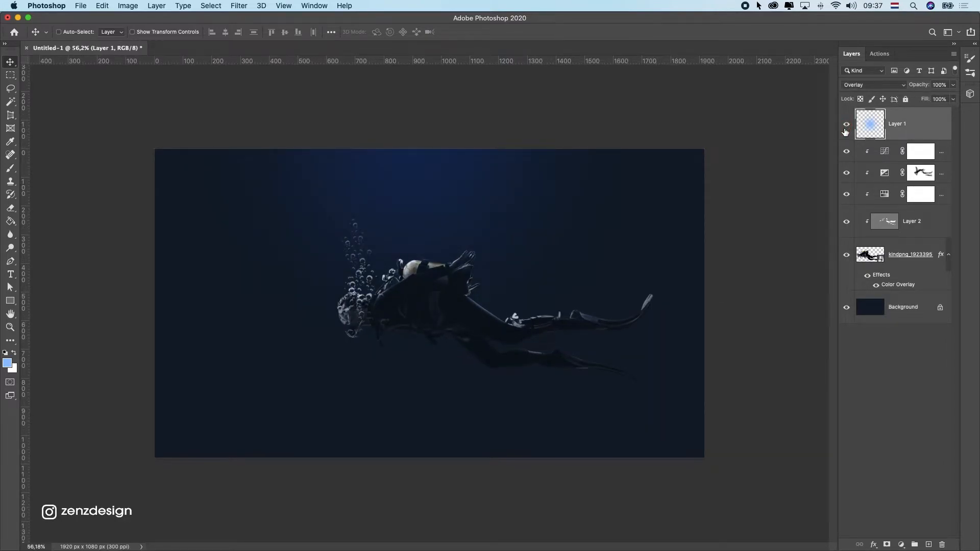
key(super+j)
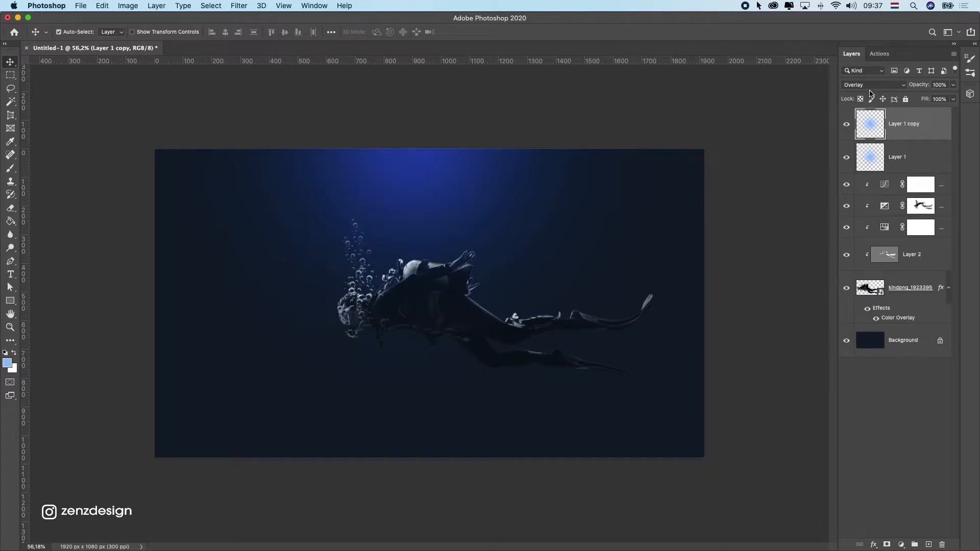
Step: Desaturate the copied glow layer with Hue/Saturation at Saturation -100 and slightly lower its Lightness
key(super+u)
drag(730, 116, 651, 71)
drag(658, 158, 671, 190)
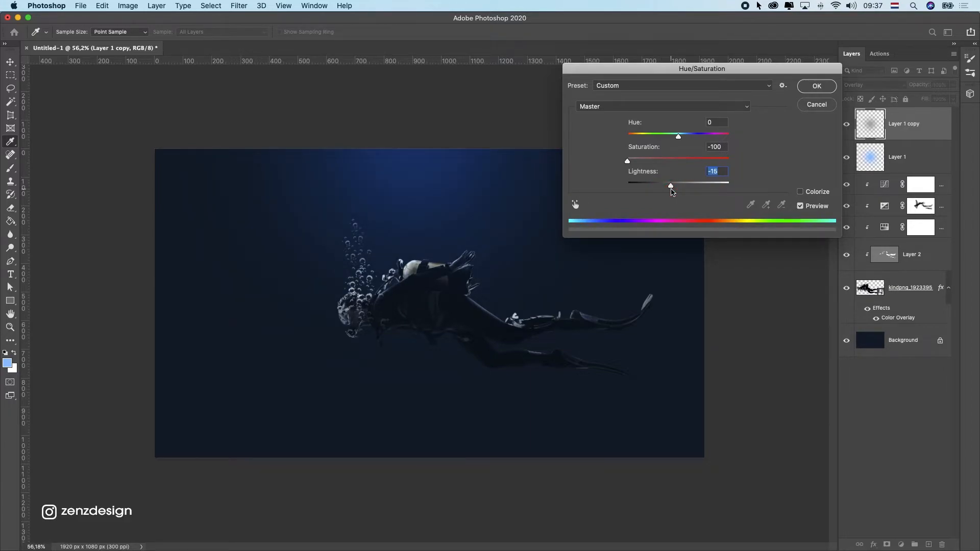
key(Return)
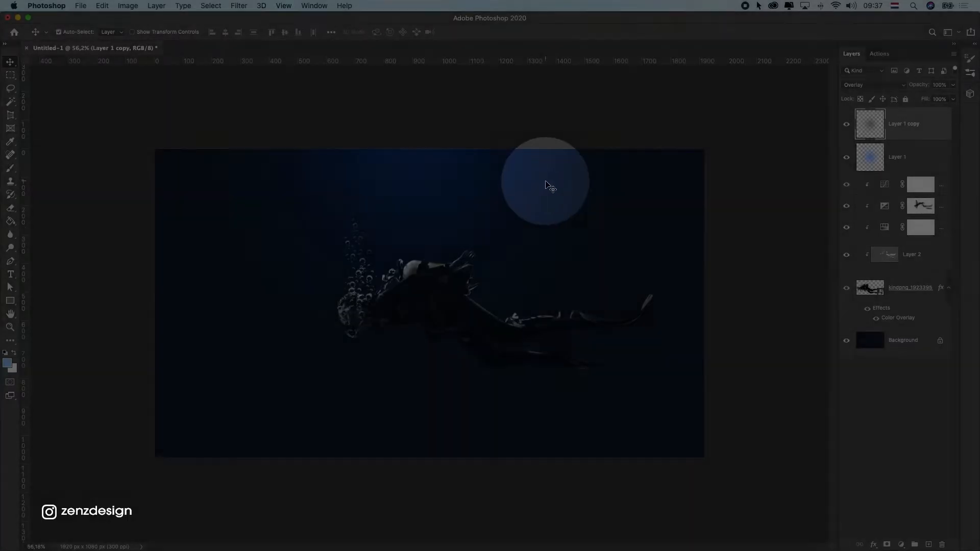
Step: Place the shark image from Finder into the canvas at about 42% scale and move it up beside the diver's head
key(super+Tab)
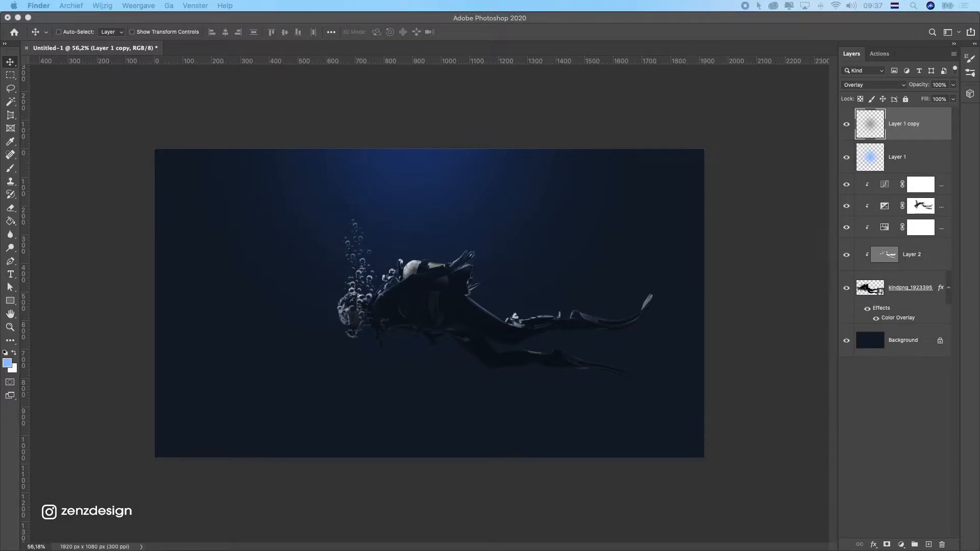
drag(705, 332, 498, 327)
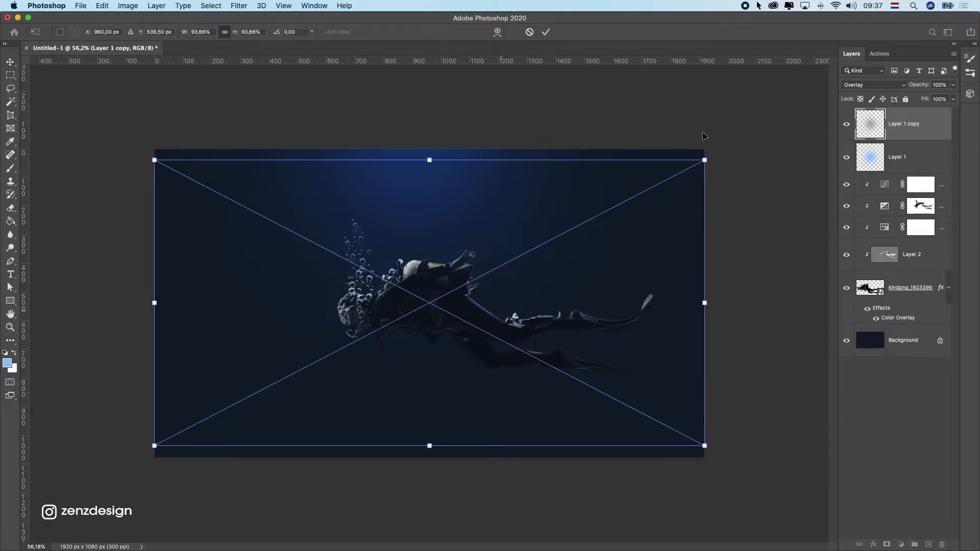
drag(704, 162, 384, 282)
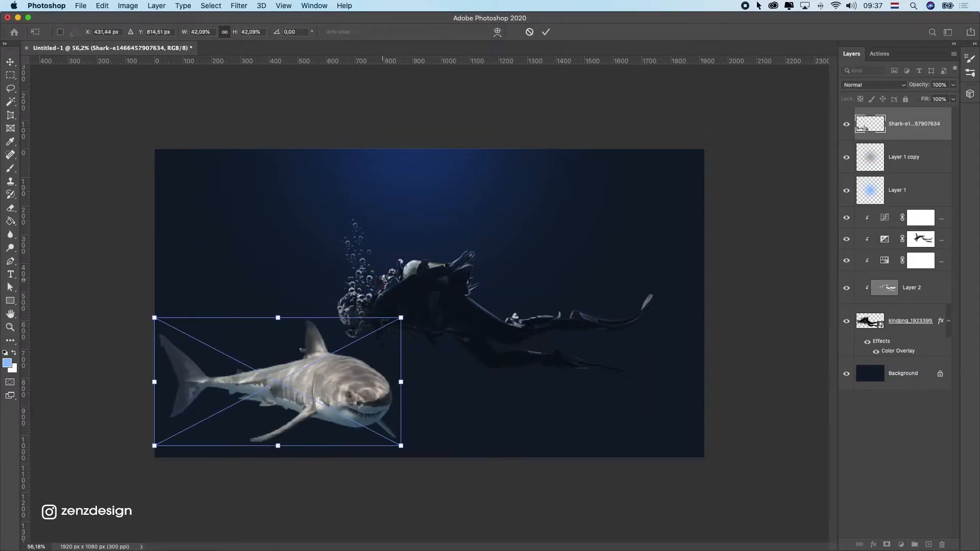
key(Return)
drag(308, 262, 285, 193)
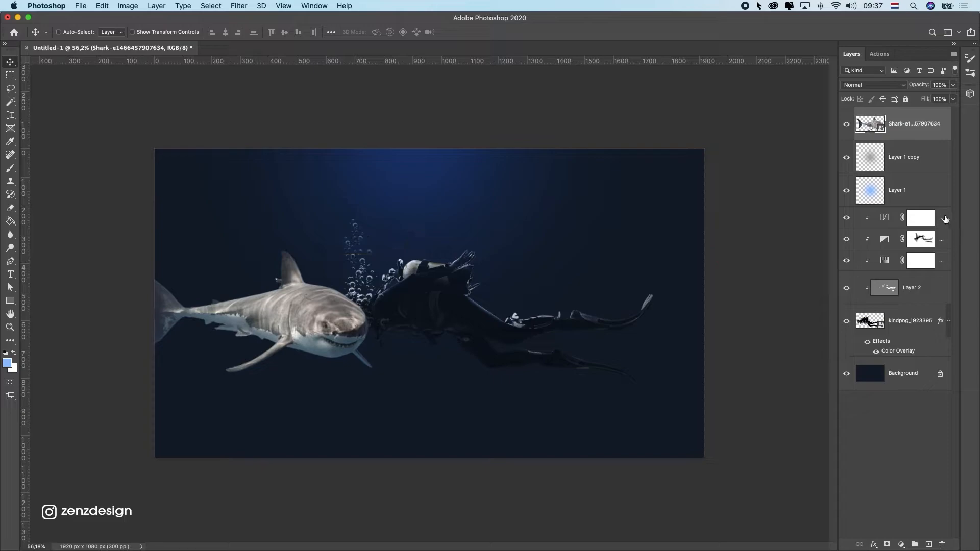
Step: Move the shark layer directly beneath the diver layer and position the shark behind the diver's head and torso
drag(913, 122, 890, 357)
drag(333, 292, 408, 325)
scroll(408, 326, down, 5)
drag(407, 384, 514, 363)
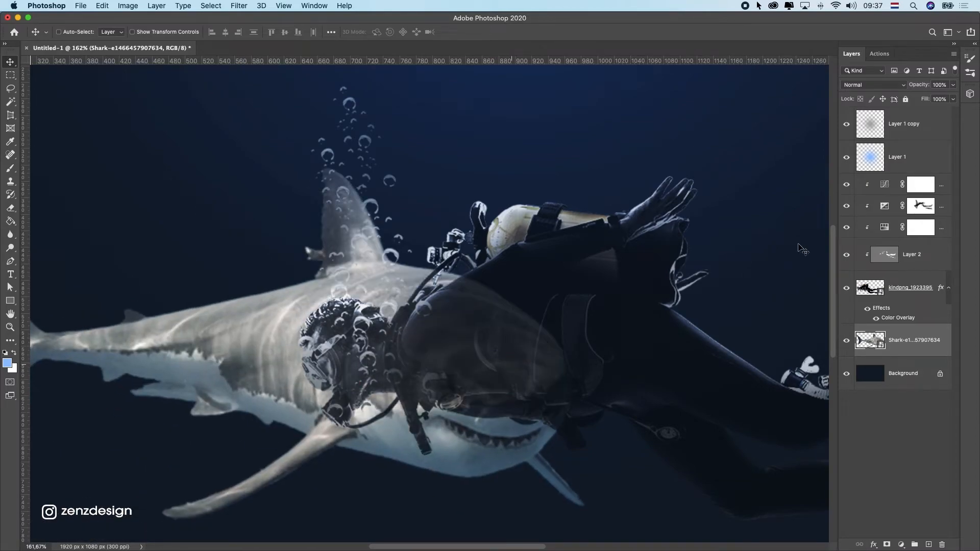
Step: Try raising the diver layer's opacity to 100% and undo the change
click(910, 281)
click(952, 85)
drag(943, 97, 971, 100)
scroll(558, 284, down, 2)
key(super+z)
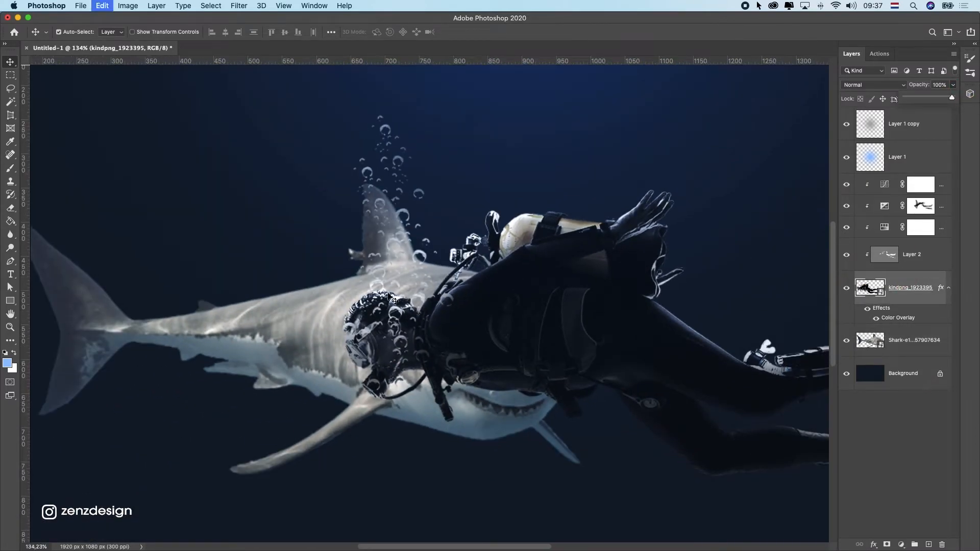
Step: Select the shark and move it away from the diver to the lower-left area of the canvas
super+click(335, 306)
scroll(339, 318, down, 5)
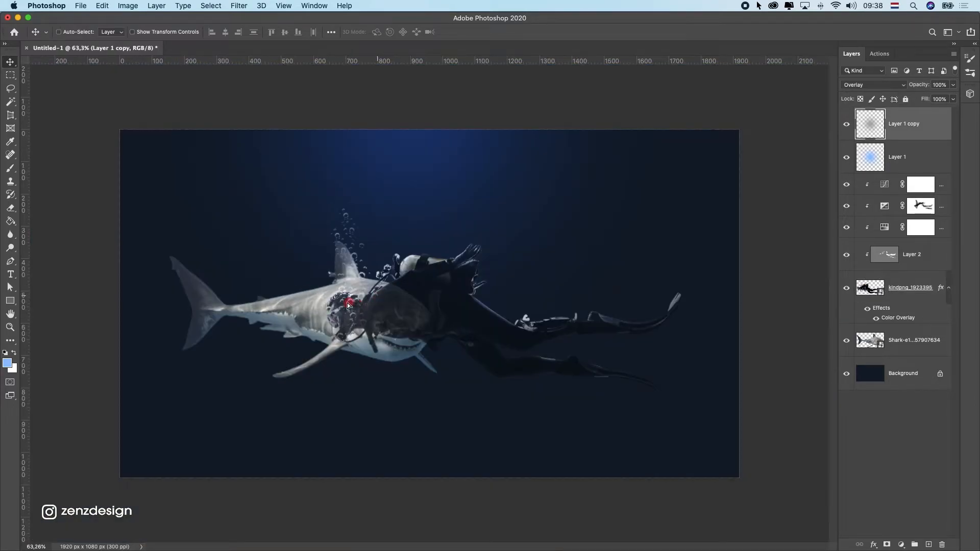
super+click(275, 319)
drag(219, 377, 153, 438)
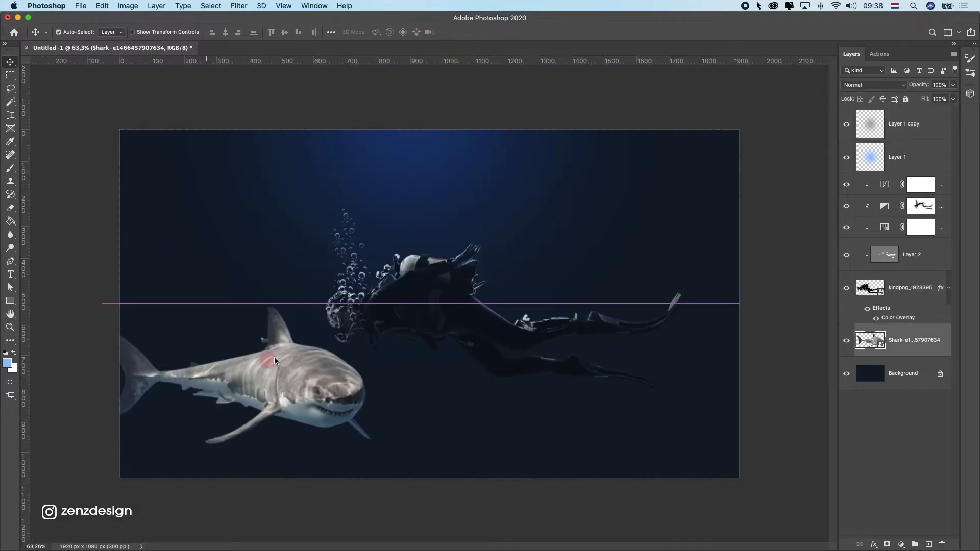
Step: Scale the shark down with Free Transform and reposition it below and in front of the diver's head
key(super+t)
drag(376, 299, 287, 344)
drag(244, 394, 318, 377)
key(Return)
scroll(318, 378, down, 5)
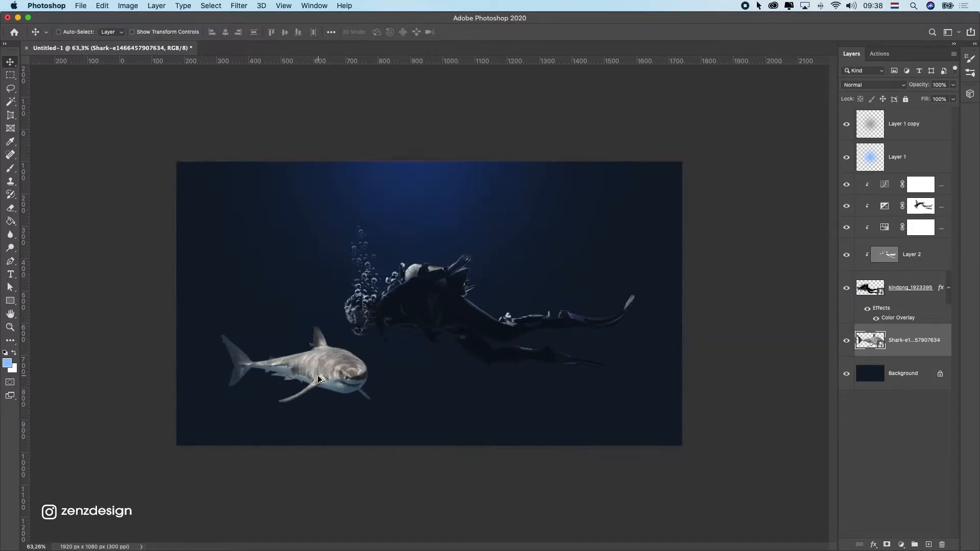
scroll(352, 352, up, 6)
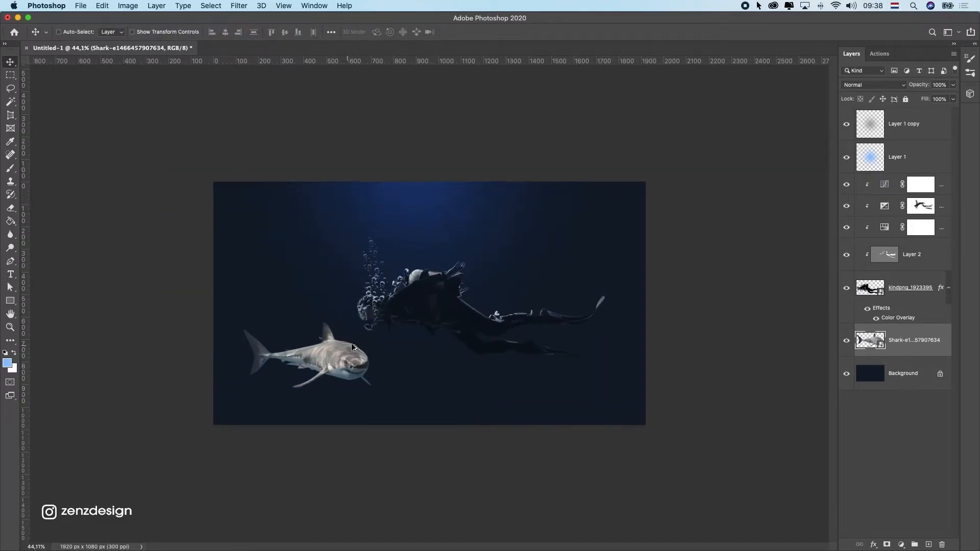
scroll(360, 349, down, 4)
drag(313, 362, 319, 363)
scroll(331, 368, up, 1)
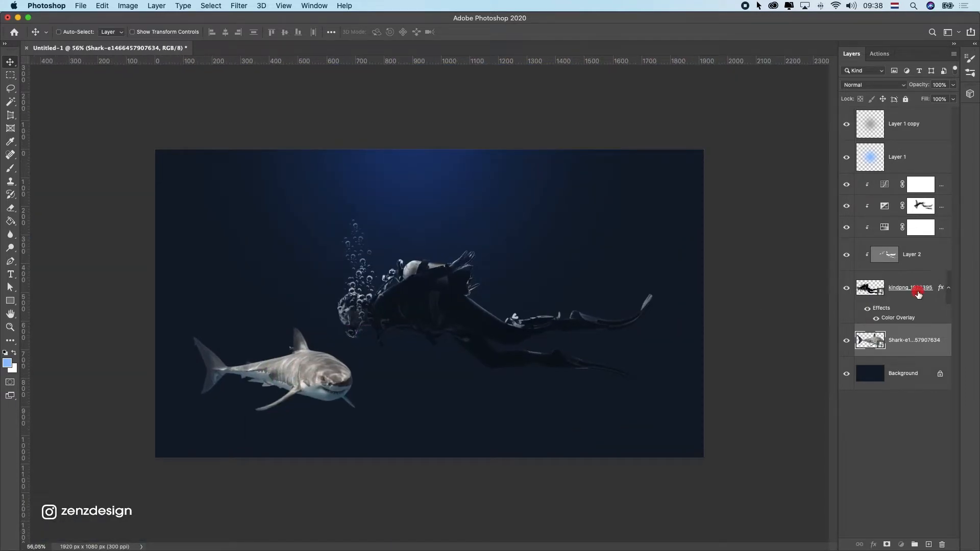
Step: Select the diver layer together with its clipped layers and move them slightly up and to the right
click(912, 291)
shift+click(917, 134)
click(925, 295)
shift+click(926, 185)
shift+click(927, 185)
mouse_move(492, 270)
mouse_down()
mouse_move(507, 262)
mouse_move(508, 247)
mouse_move(508, 260)
mouse_up()
Step: Select the shark and nudge it slightly up and to the right toward the diver
scroll(506, 287, down, 5)
scroll(505, 289, up, 4)
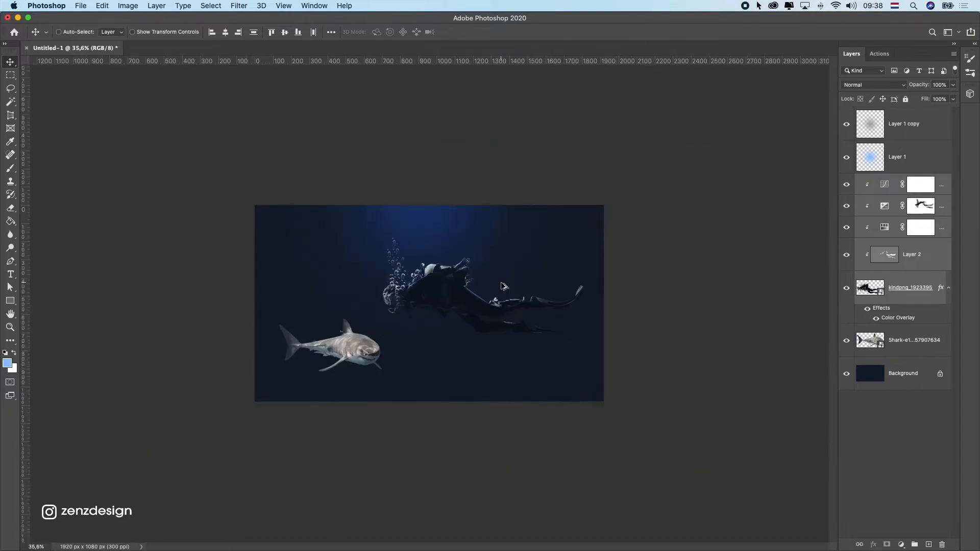
super+click(355, 361)
drag(355, 363, 363, 354)
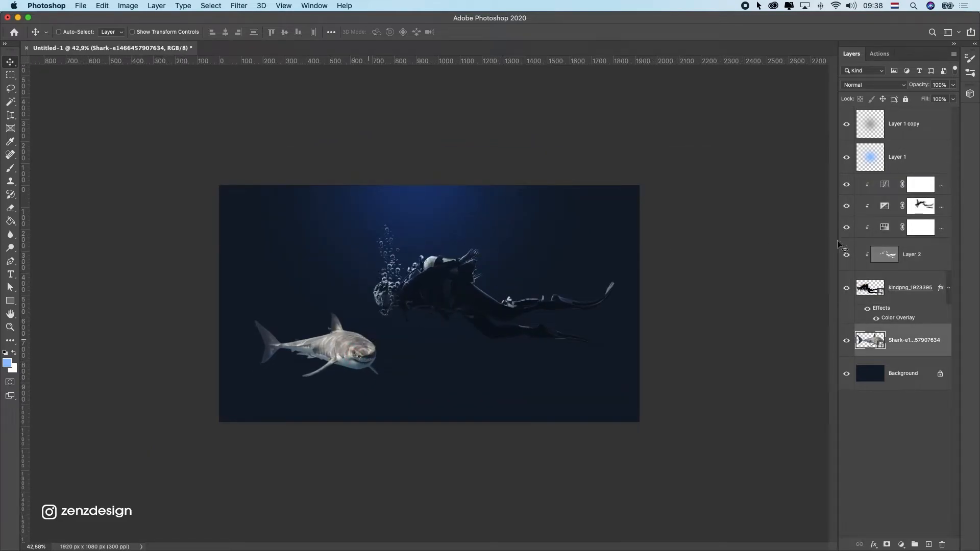
Step: Add a Color Overlay in Color blend mode to the shark, using dark blue sampled from the background at about 74% opacity
double_click(923, 332)
click(544, 166)
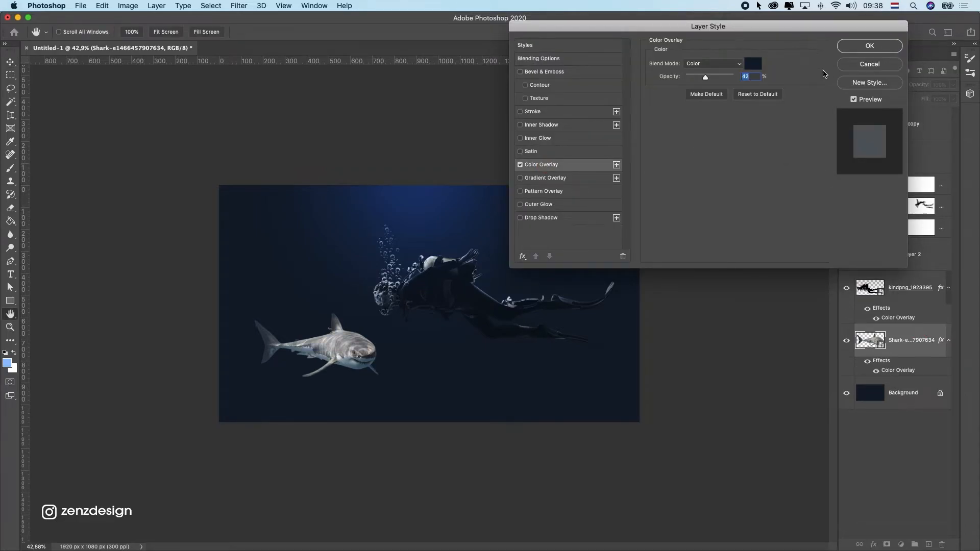
click(754, 63)
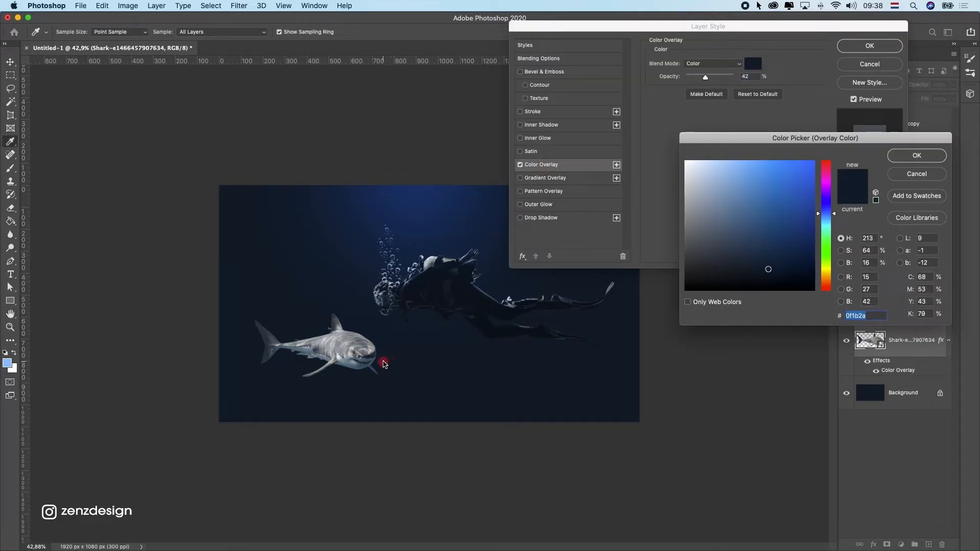
click(904, 160)
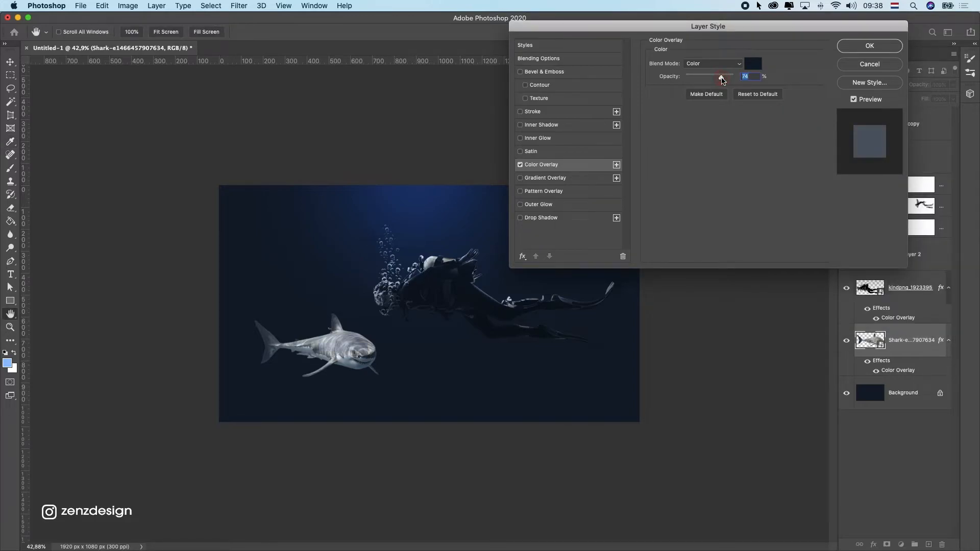
click(727, 62)
click(727, 62)
click(870, 48)
Step: Add a Hue/Saturation adjustment clipped to the shark and set its saturation to -39
scroll(349, 356, up, 2)
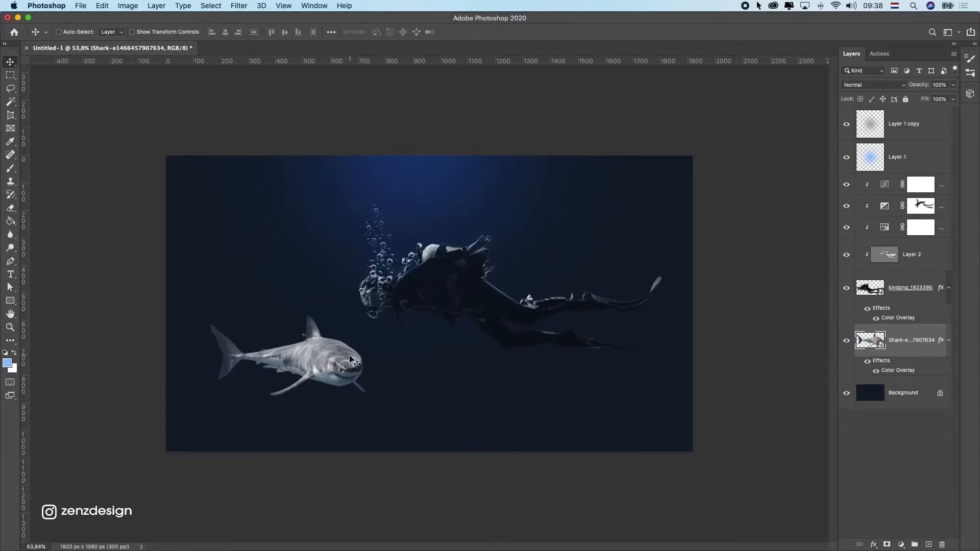
click(902, 544)
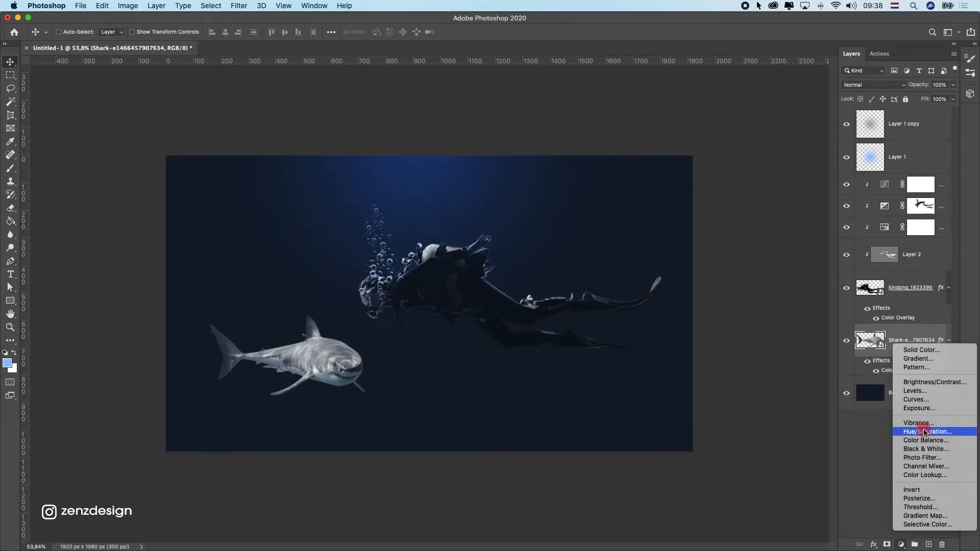
click(916, 429)
click(753, 407)
drag(705, 220, 827, 225)
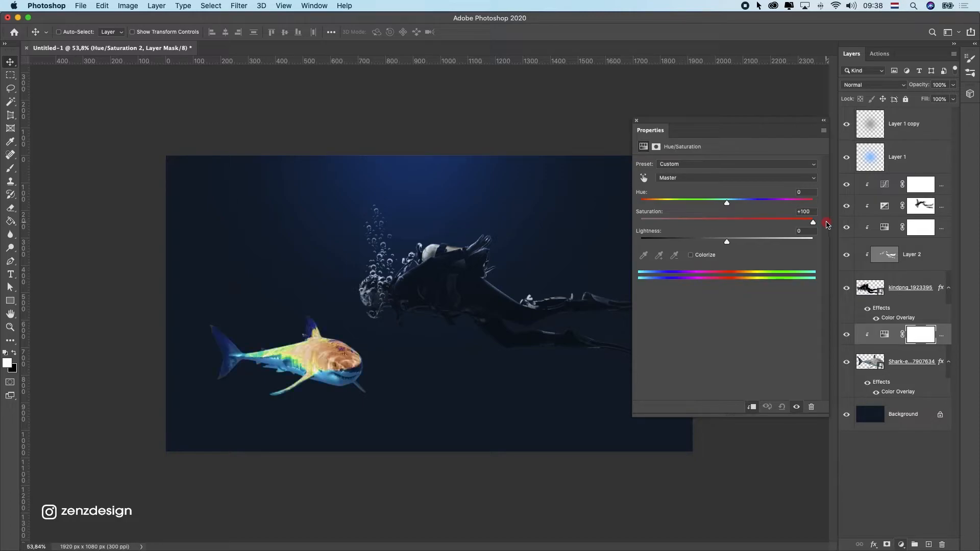
drag(714, 231, 695, 231)
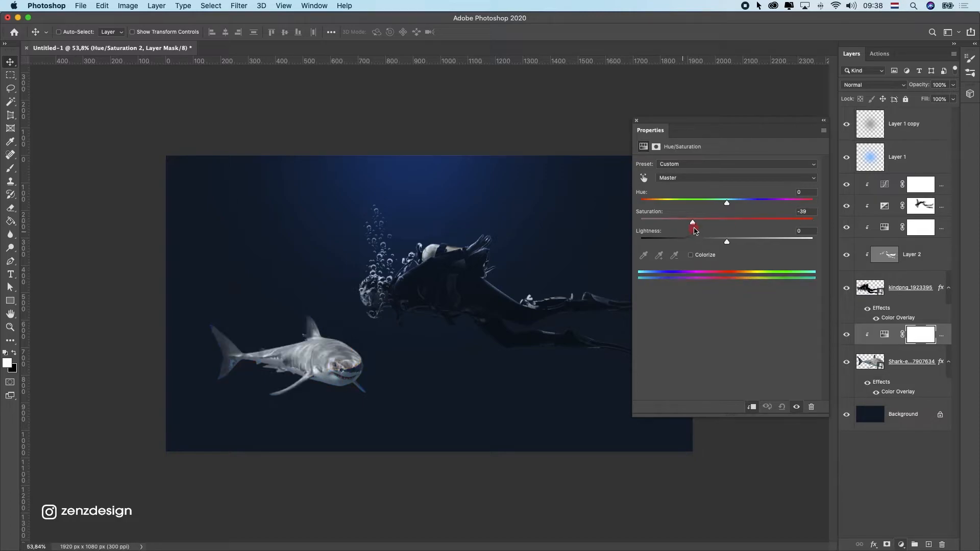
click(635, 121)
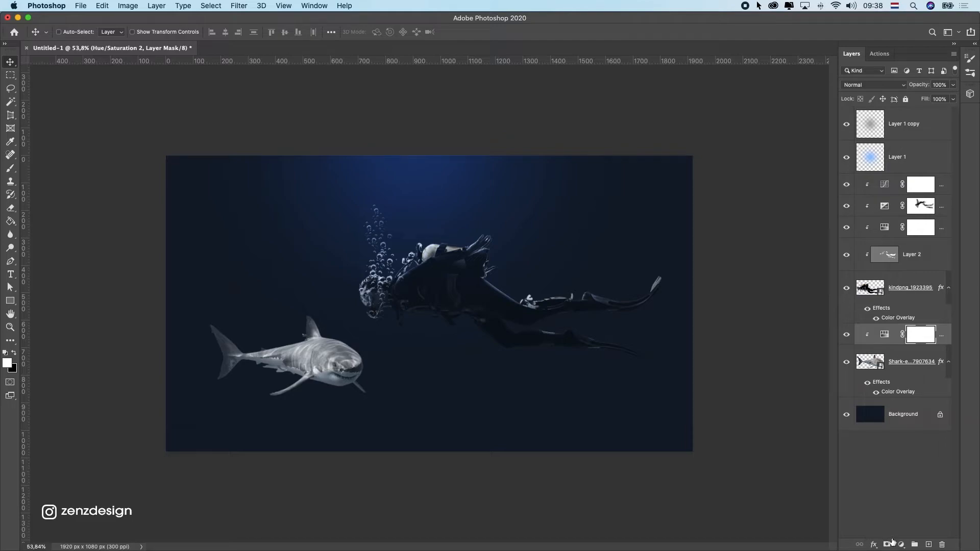
Step: Add an Exposure adjustment clipped to the shark and lower its exposure strongly so the shark darkens into the deep water
scroll(520, 400, up, 1)
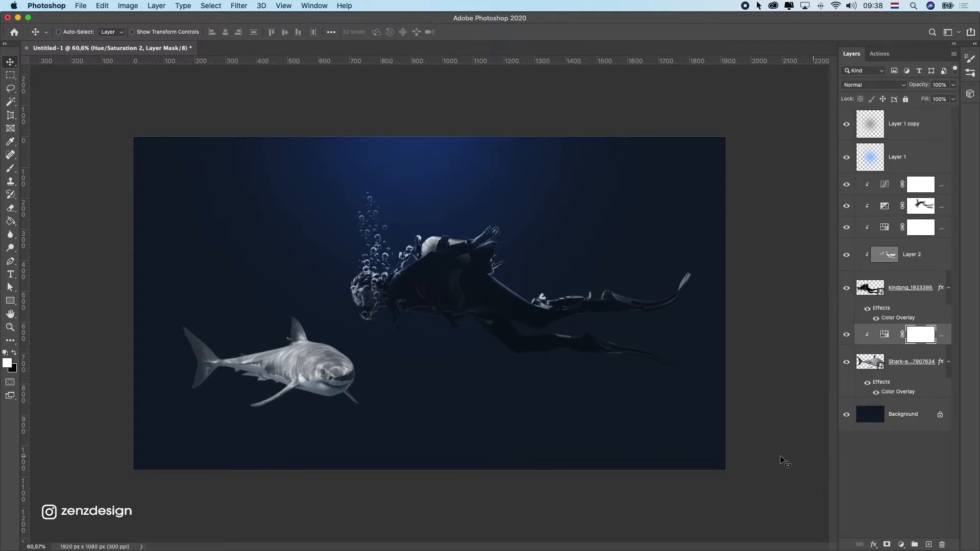
click(900, 545)
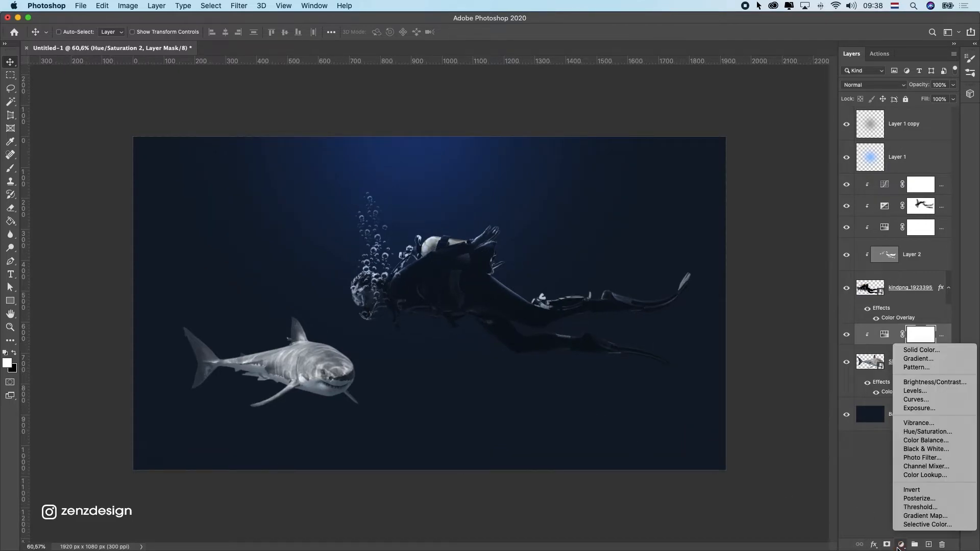
click(939, 412)
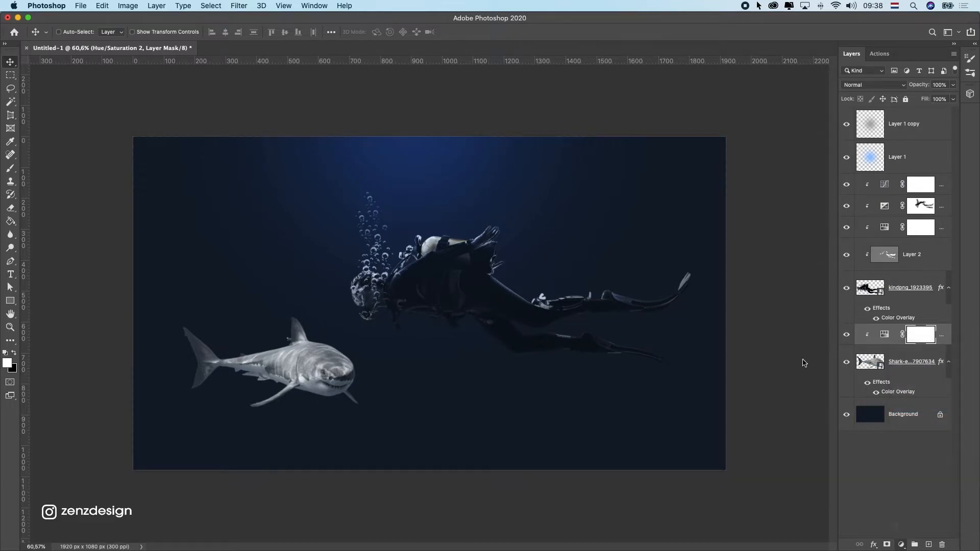
click(752, 407)
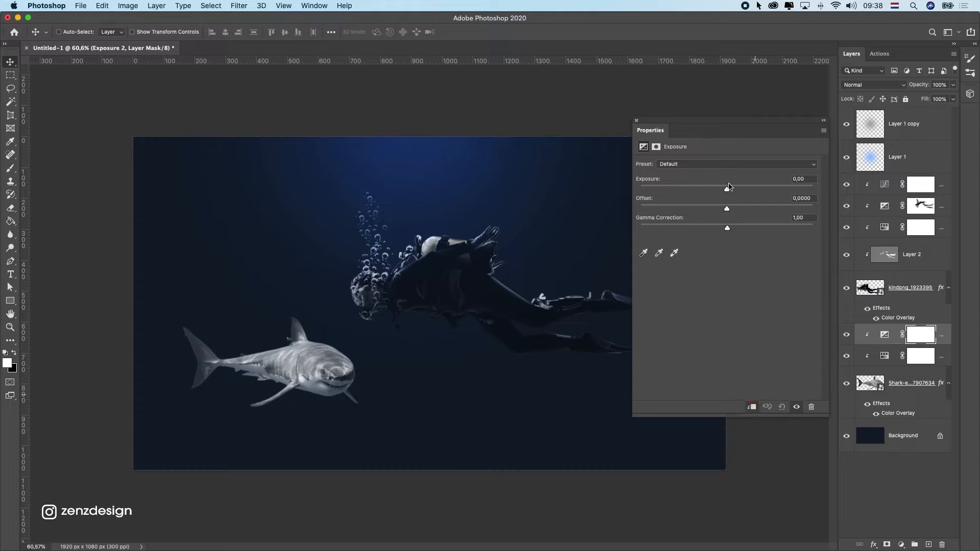
drag(713, 191, 689, 191)
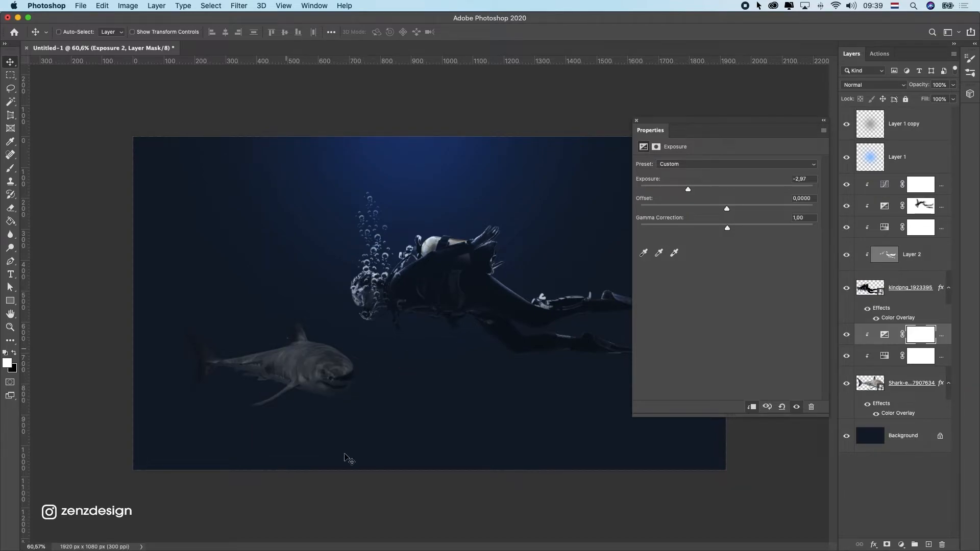
mouse_move(687, 191)
mouse_down()
mouse_move(721, 191)
mouse_move(694, 192)
mouse_up()
click(635, 120)
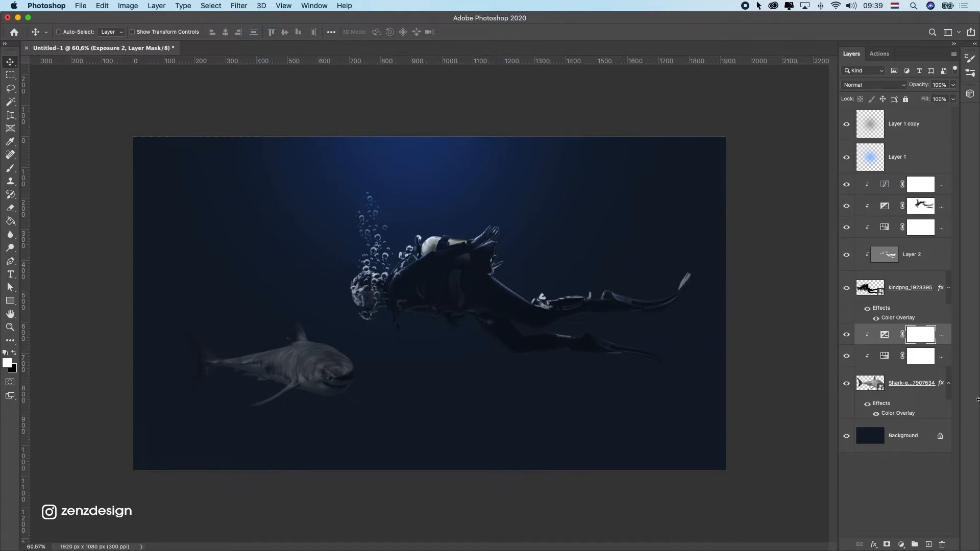
Step: Add a Curves adjustment clipped to the shark, pull the white point inward and lift the midtones to input 65, output 103
click(901, 544)
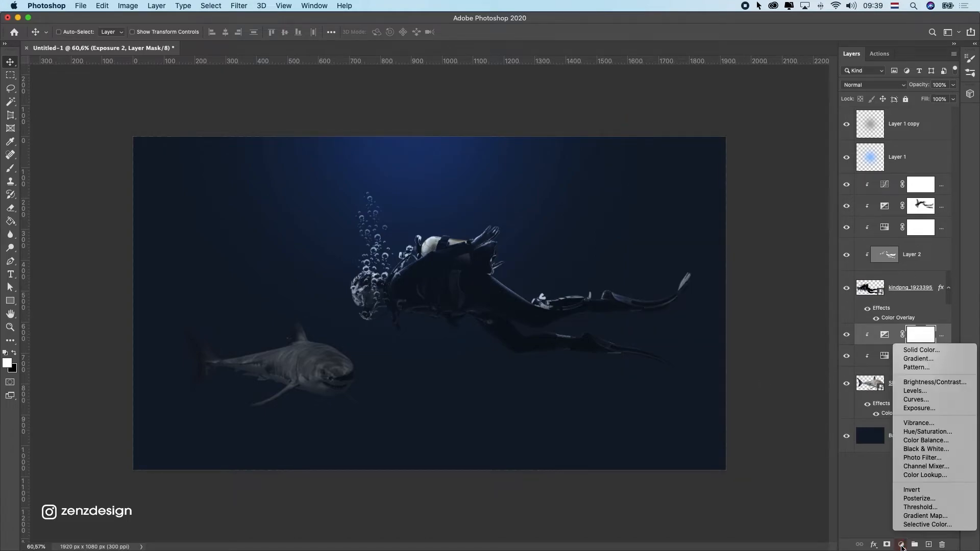
click(949, 402)
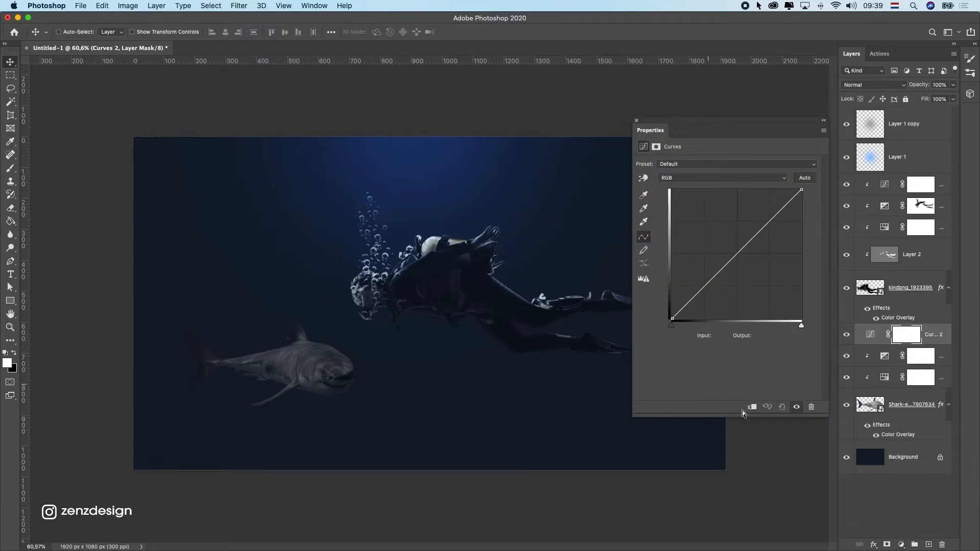
click(748, 407)
drag(801, 190, 755, 175)
drag(672, 319, 665, 339)
drag(694, 285, 705, 266)
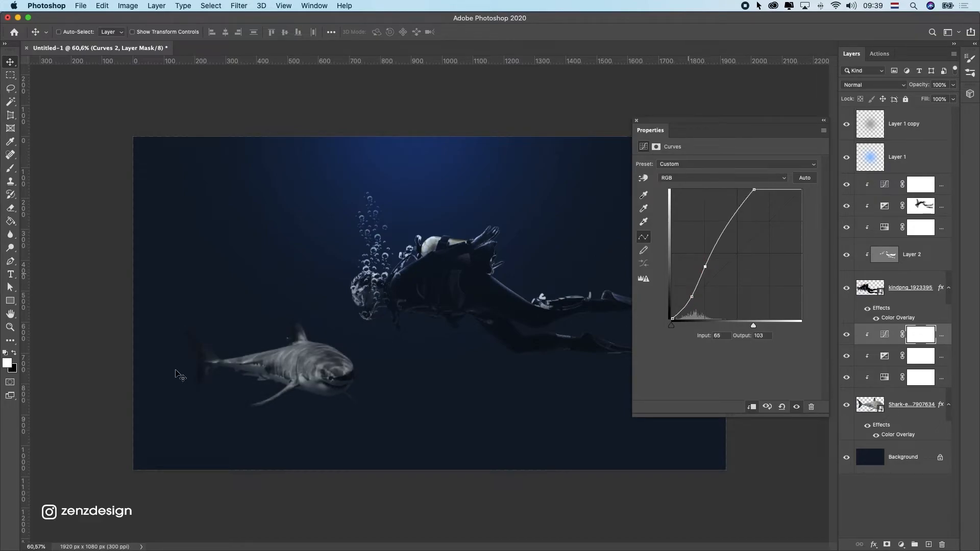
scroll(321, 354, down, 5)
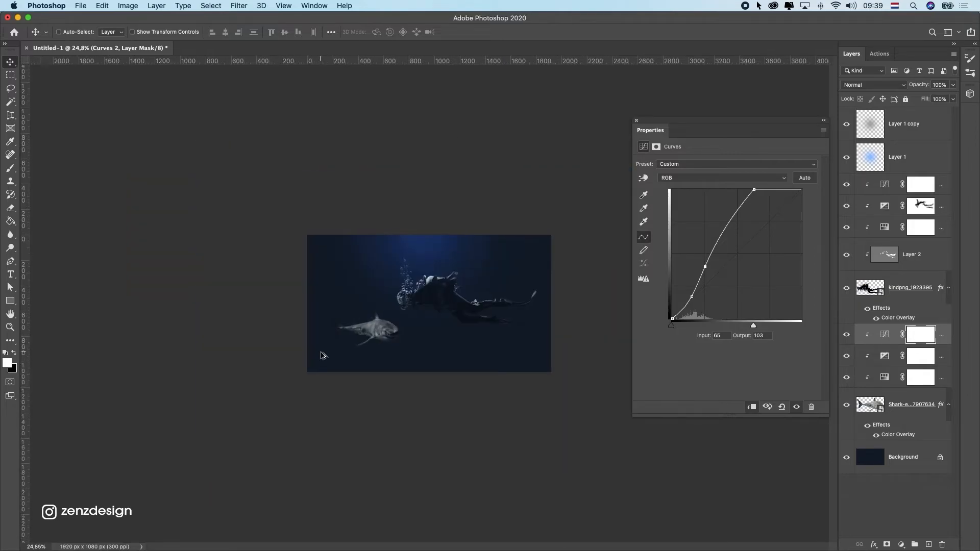
scroll(324, 352, up, 4)
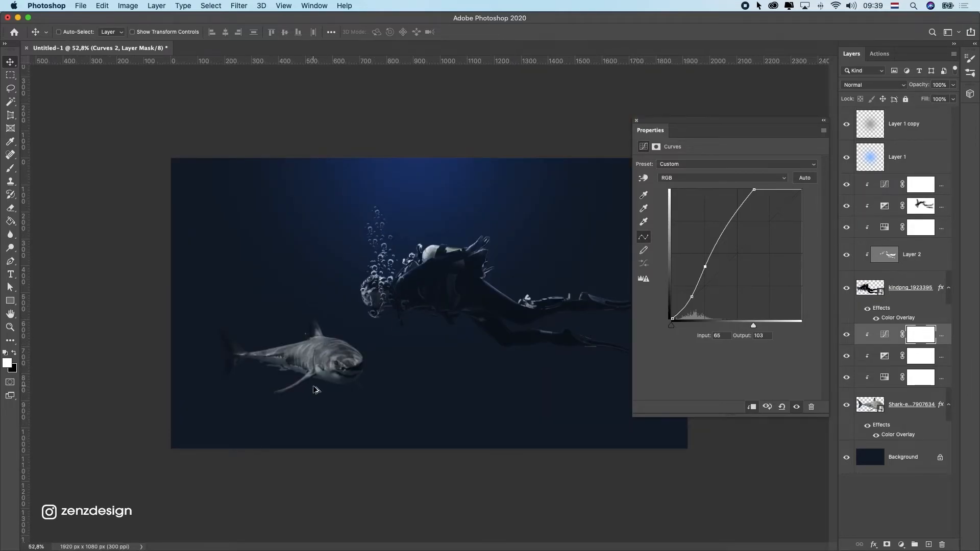
scroll(313, 387, up, 1)
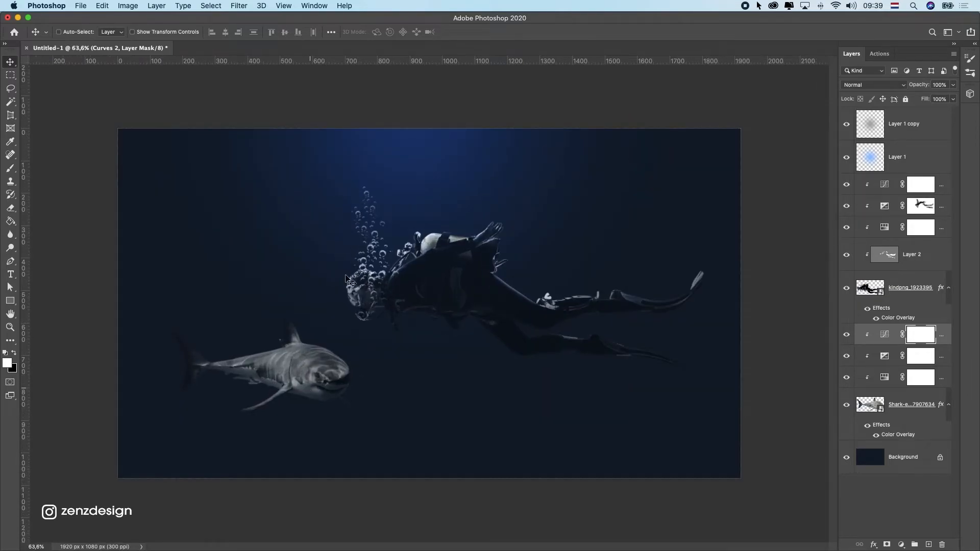
Step: Apply a slight Gaussian Blur to the shark layer as a smart filter
shift+click(900, 405)
click(897, 412)
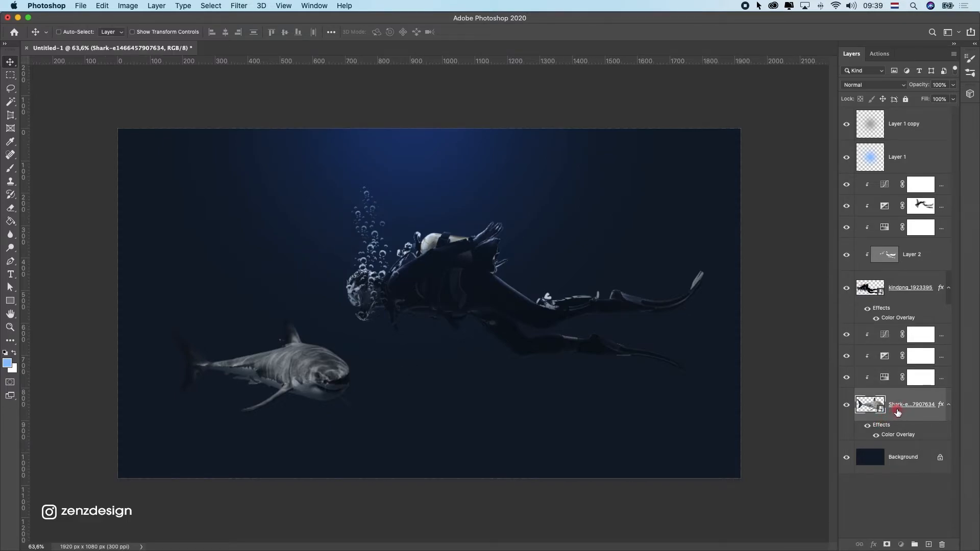
click(239, 6)
mouse_move(306, 127)
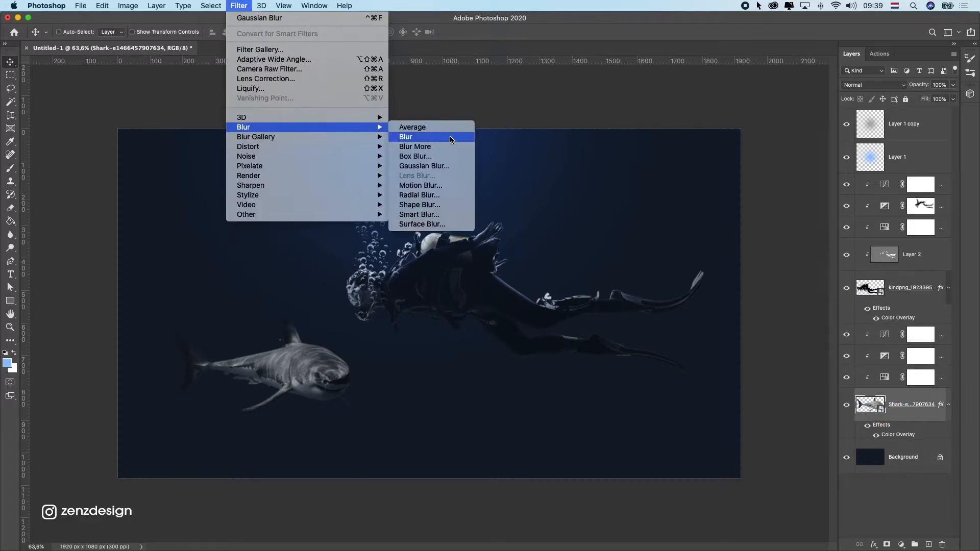
click(435, 165)
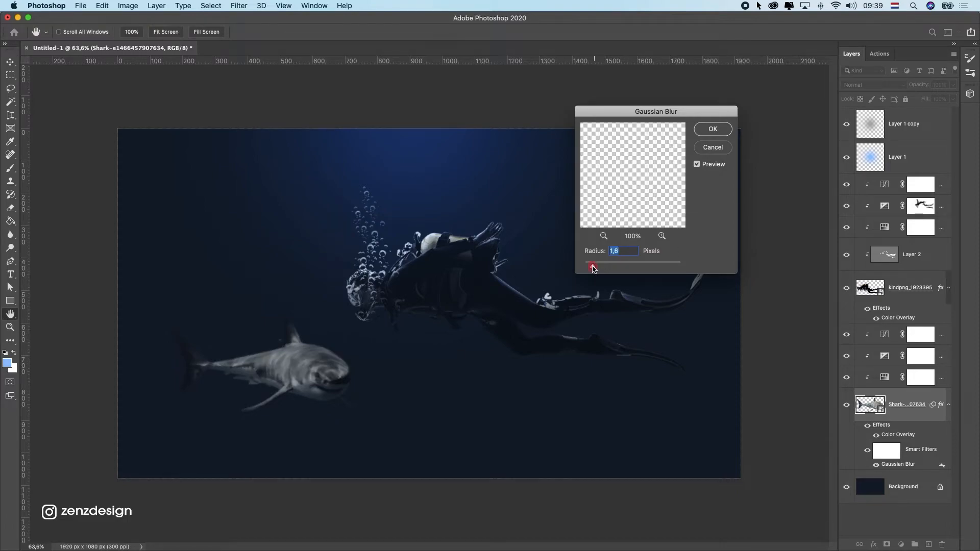
drag(593, 269, 591, 269)
scroll(428, 312, down, 3)
scroll(428, 322, up, 3)
click(717, 131)
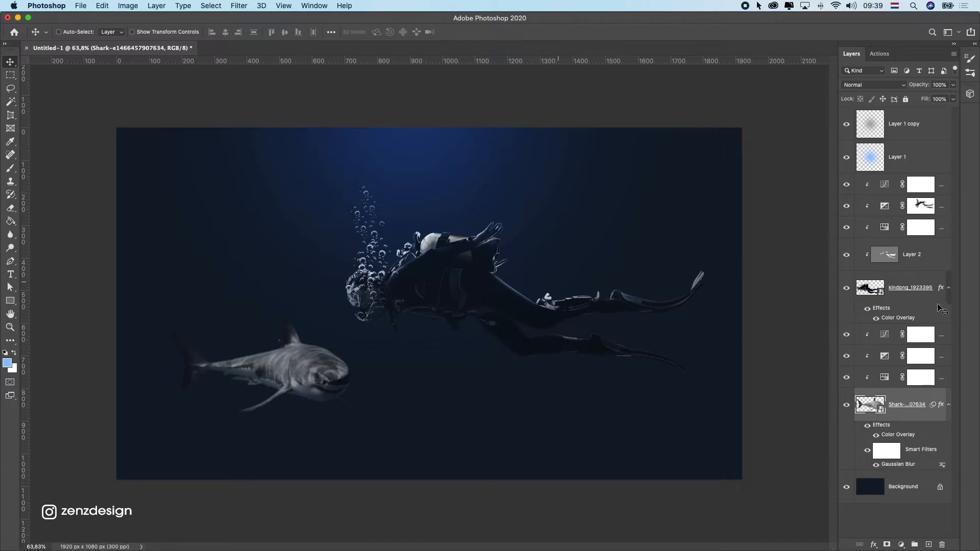
Step: Select the shark with its clipped adjustments, move it slightly lower and scale it down a little with Free Transform
shift+click(927, 334)
shift+click(928, 335)
drag(6, 59, 5, 60)
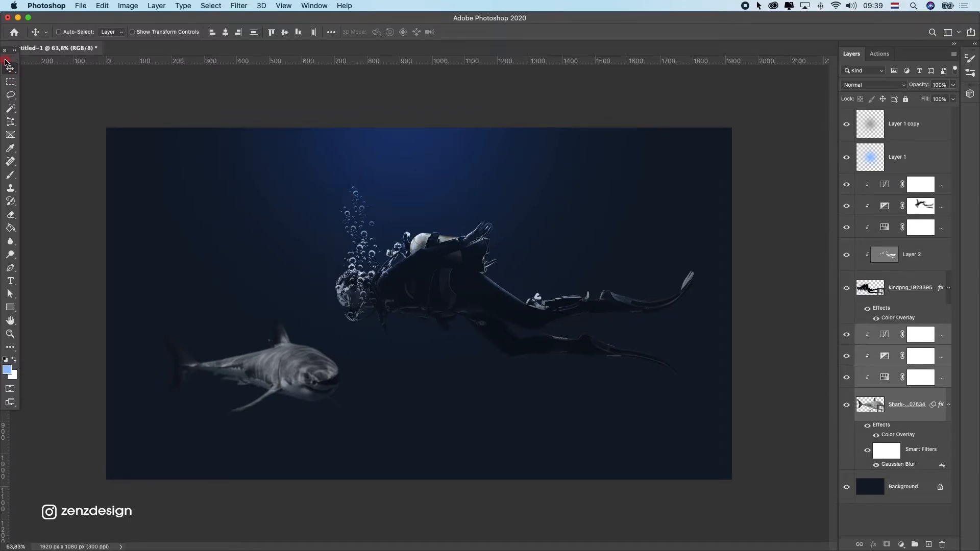
drag(272, 351, 326, 378)
key(super+t)
key(Return)
Step: Select the shark's Curves adjustment and the Brush tool, toggling the adjustment's visibility to compare its effect
click(891, 396)
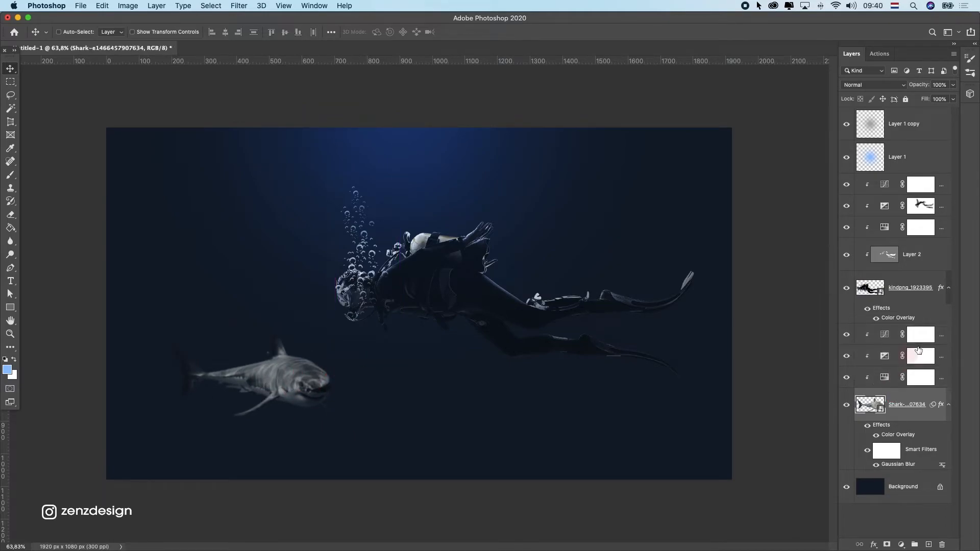
click(869, 341)
click(847, 336)
click(847, 335)
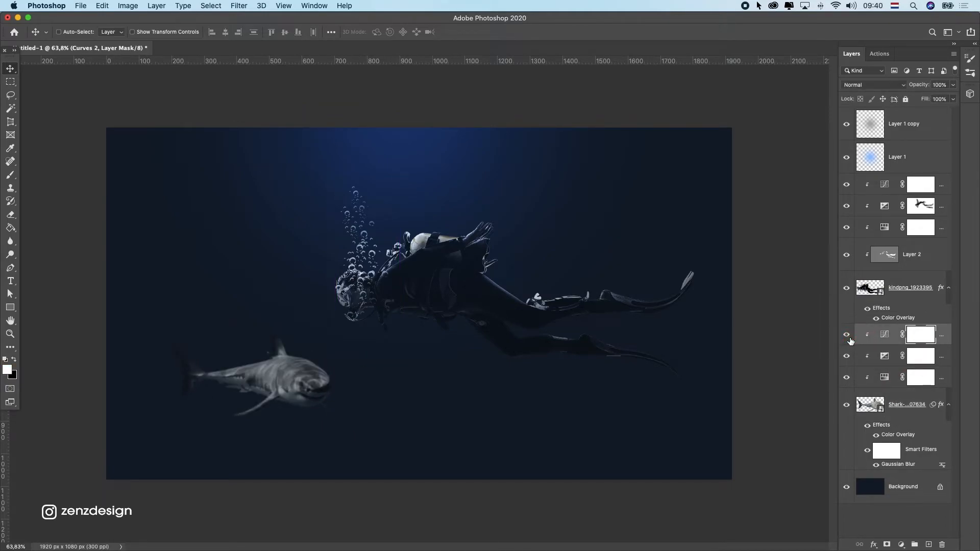
click(11, 180)
click(334, 395)
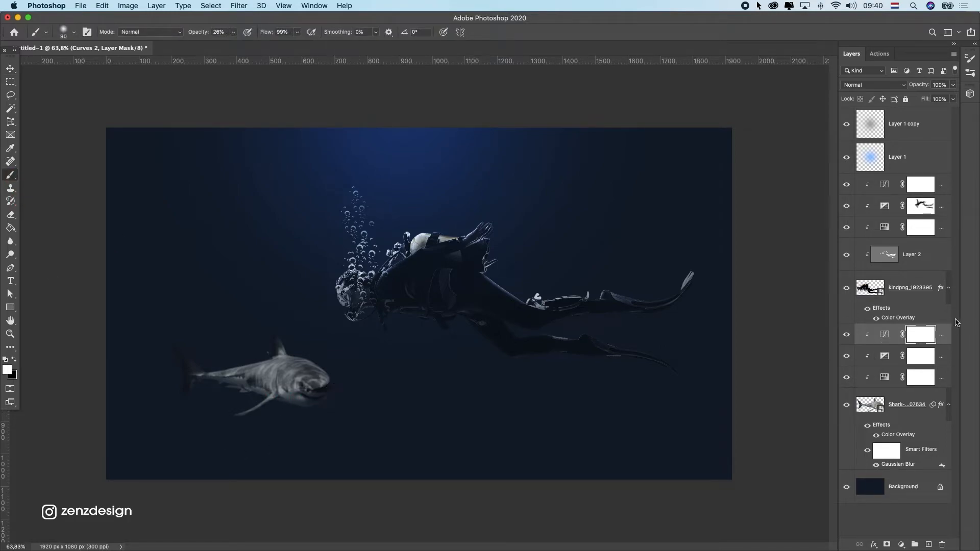
click(847, 335)
click(847, 334)
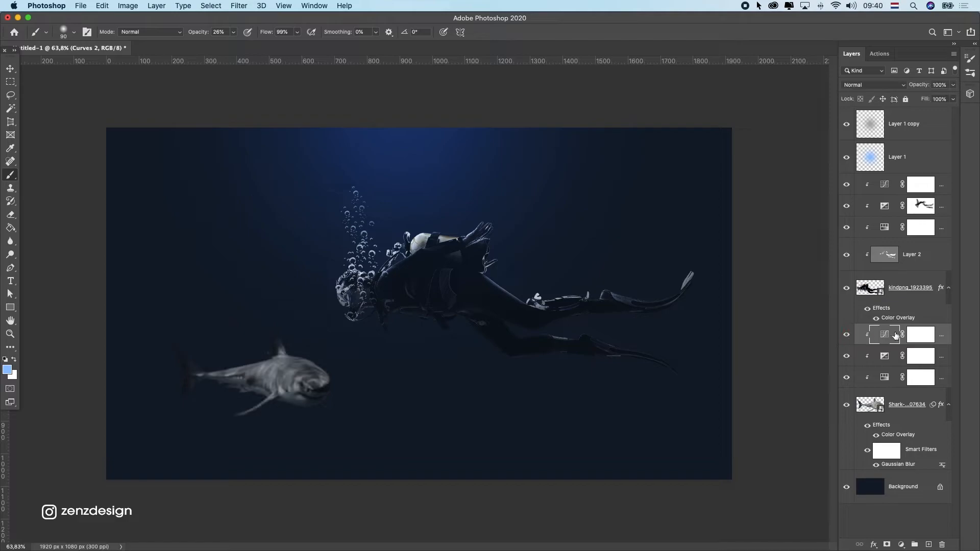
Step: Paint black on the shark's Curves mask along its underside, with brush opacity and flow at 100%
click(913, 337)
click(5, 359)
mouse_move(252, 397)
mouse_down()
mouse_move(347, 401)
mouse_move(225, 395)
mouse_up()
click(235, 32)
click(298, 32)
drag(3, 57, 1, 69)
click(350, 410)
mouse_move(350, 410)
mouse_down()
mouse_move(208, 396)
mouse_move(276, 402)
mouse_up()
mouse_move(383, 408)
mouse_down()
mouse_move(204, 397)
mouse_move(273, 394)
mouse_move(345, 418)
mouse_move(221, 405)
mouse_move(293, 406)
mouse_move(241, 420)
mouse_up()
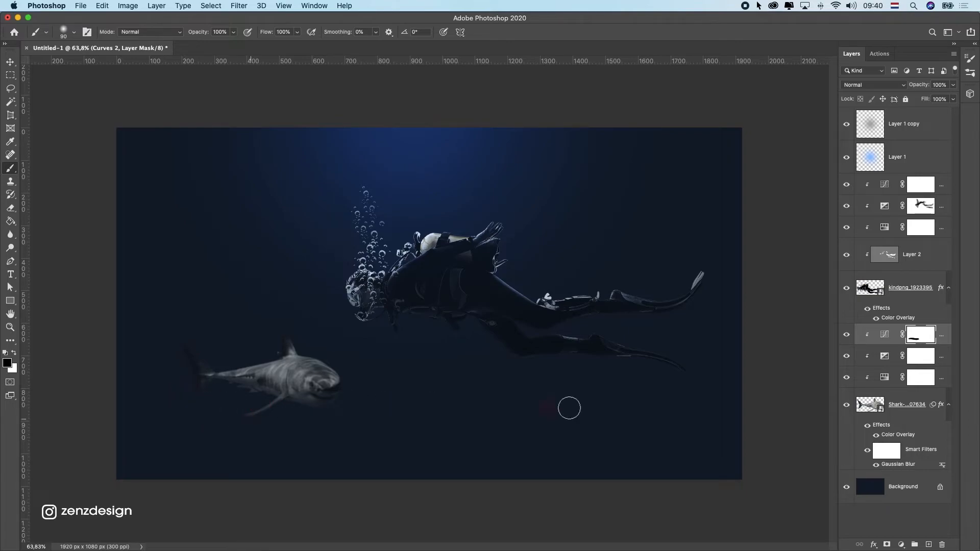
Step: Compare the shark with its Exposure adjustment hidden and shown, and select that adjustment's mask
click(864, 358)
click(847, 356)
click(847, 356)
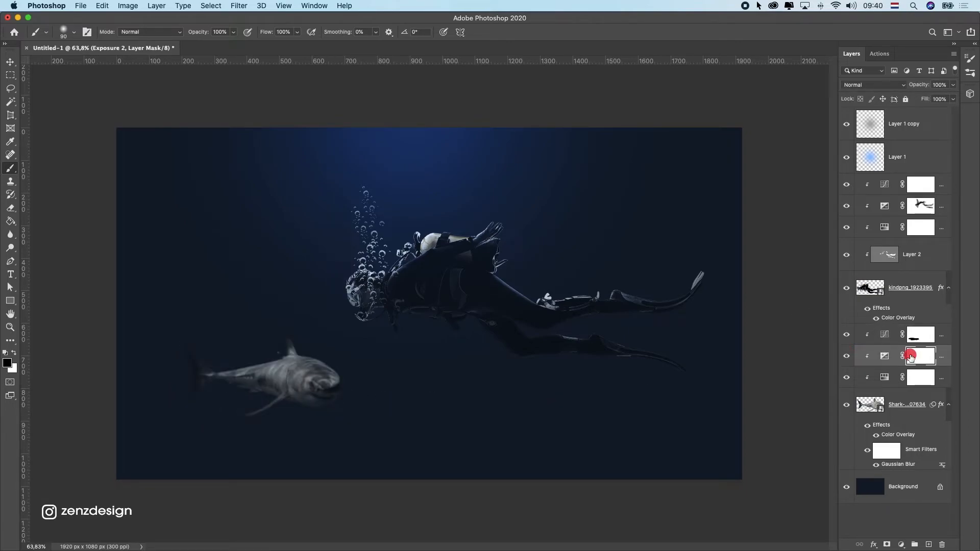
Step: Try painting black at full opacity over the shark's head on the Exposure mask, and undo the stroke
key(super+z)
key(super+shift+z)
click(233, 31)
click(319, 362)
mouse_move(366, 368)
mouse_down()
mouse_move(337, 363)
mouse_move(334, 381)
mouse_up()
key(super+z)
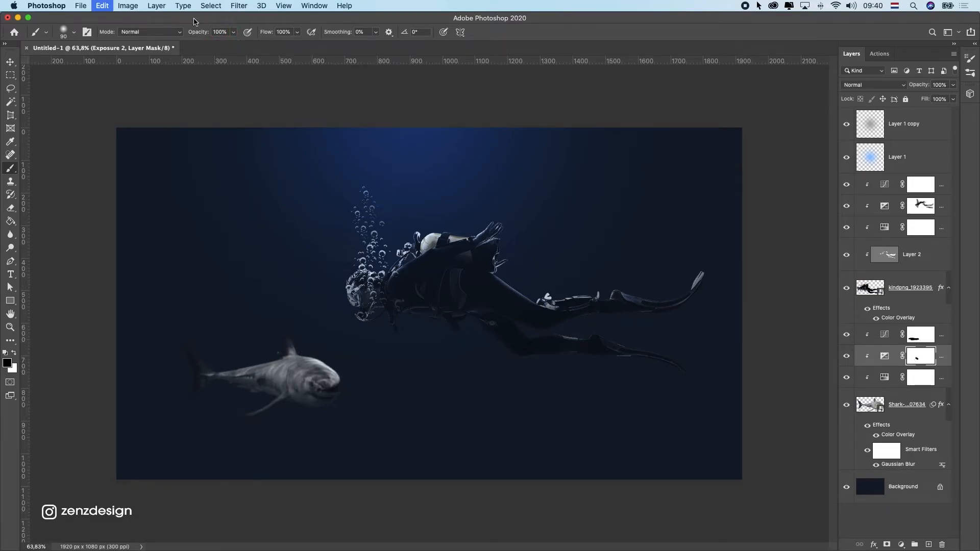
Step: Lower the brush opacity to 17% and paint black on the Exposure mask over the shark's head and upper back
click(233, 32)
click(352, 358)
key(super+z)
key(super+z)
mouse_move(323, 394)
mouse_down()
mouse_move(322, 345)
mouse_move(334, 337)
mouse_move(337, 368)
mouse_up()
drag(278, 352, 210, 360)
scroll(418, 378, down, 5)
scroll(412, 374, up, 5)
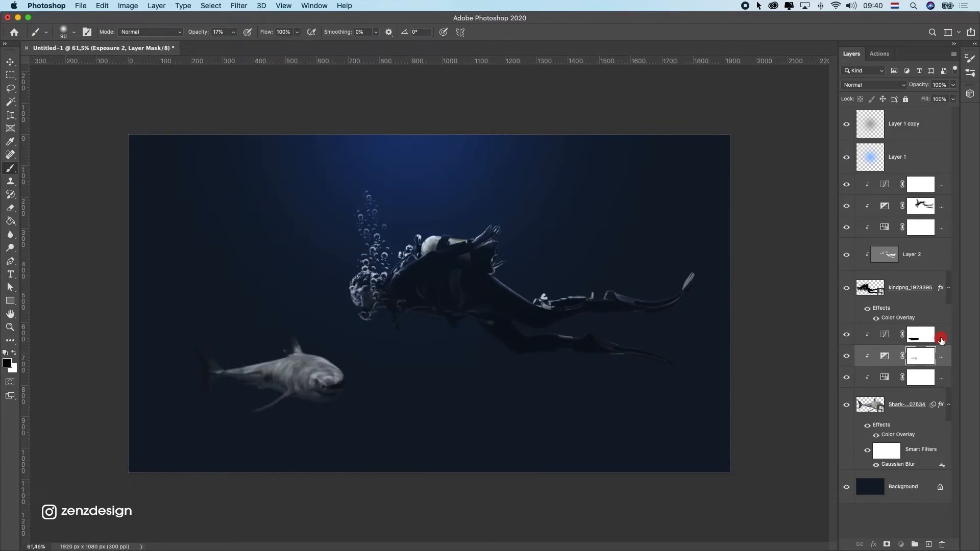
Step: Create a new layer clipped directly above the shark and fill it with 50% Gray at 100% opacity
click(928, 545)
drag(915, 347, 909, 427)
click(81, 6)
mouse_move(103, 4)
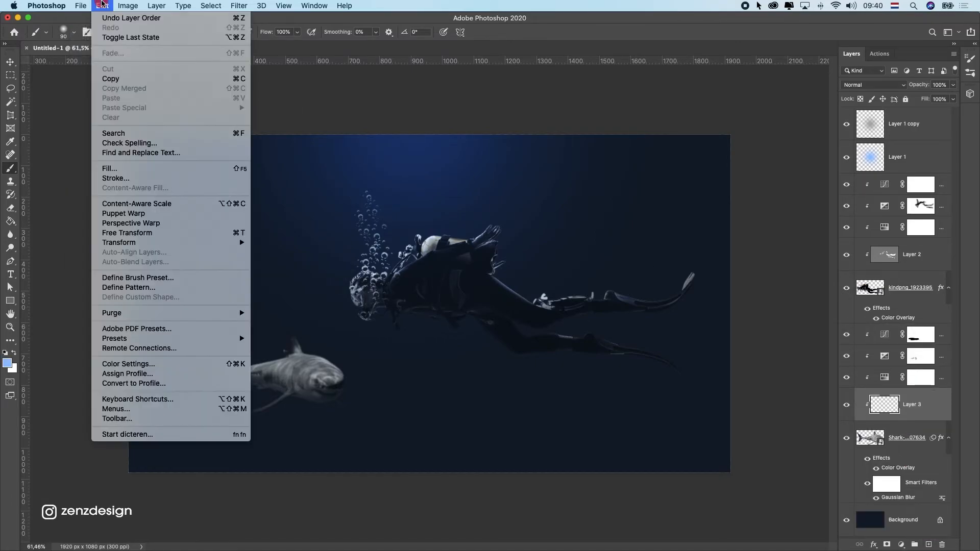
click(149, 168)
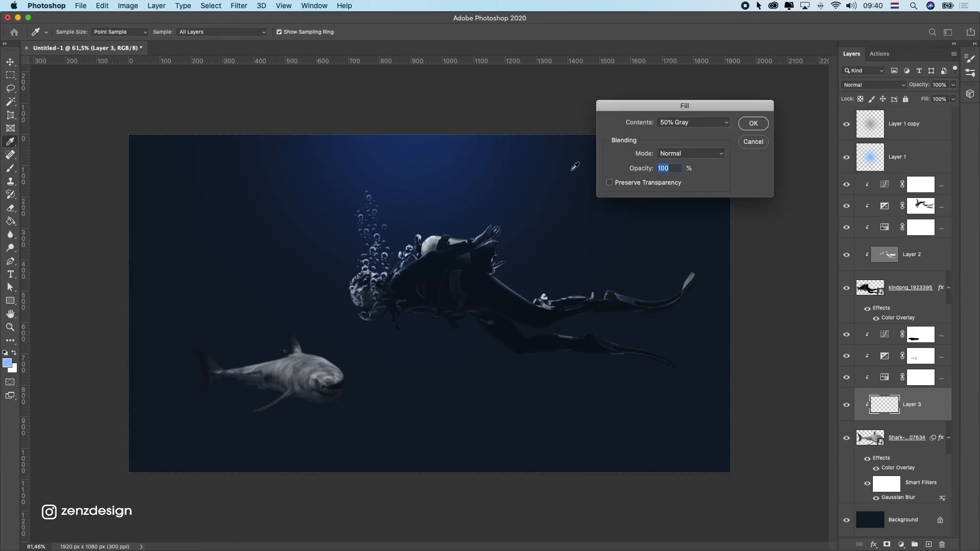
click(750, 126)
Step: Set the gray layer's blend mode to Overlay
key(b)
click(873, 84)
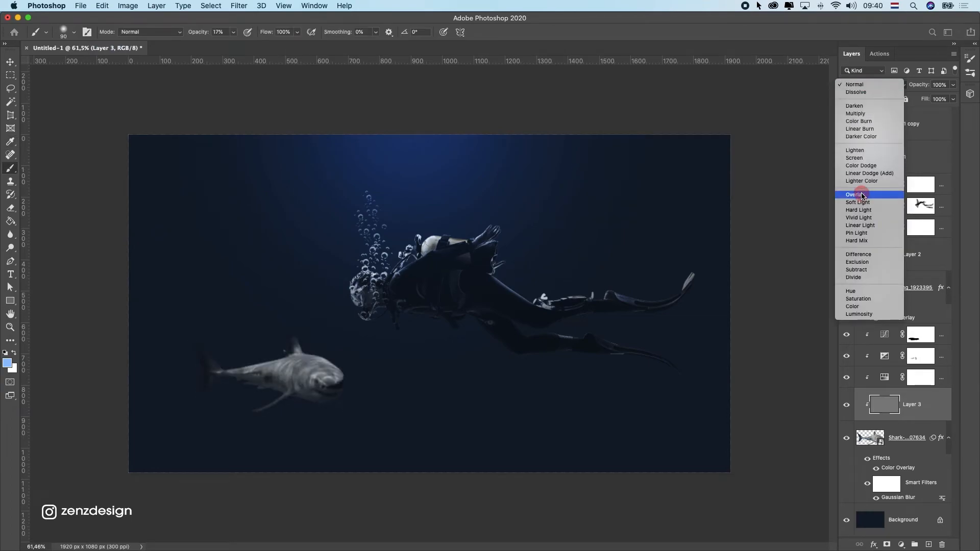
click(862, 195)
Step: Darken the shark's underside and lower fins on the gray layer with the Burn tool, range Shadows, exposure 15%
drag(12, 254, 59, 257)
click(341, 427)
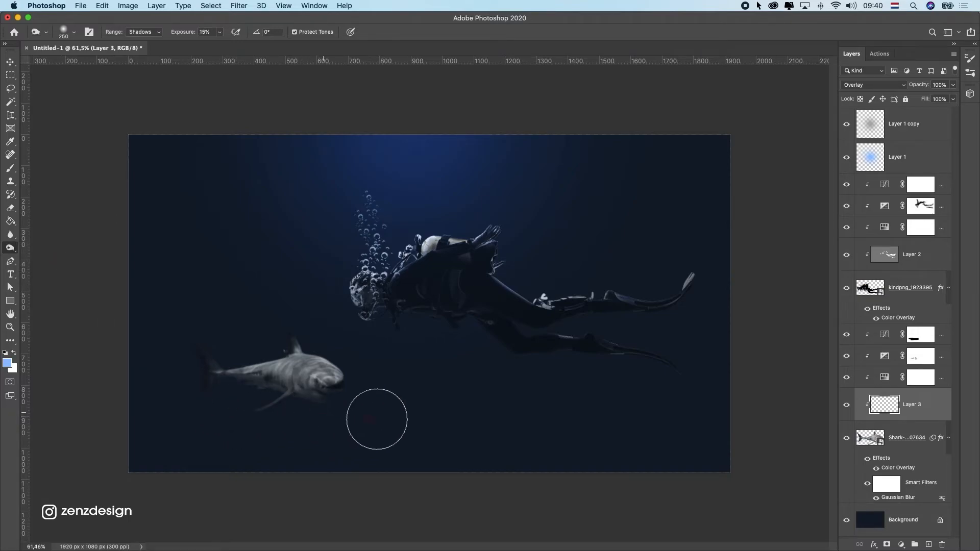
drag(363, 413, 350, 416)
click(149, 393)
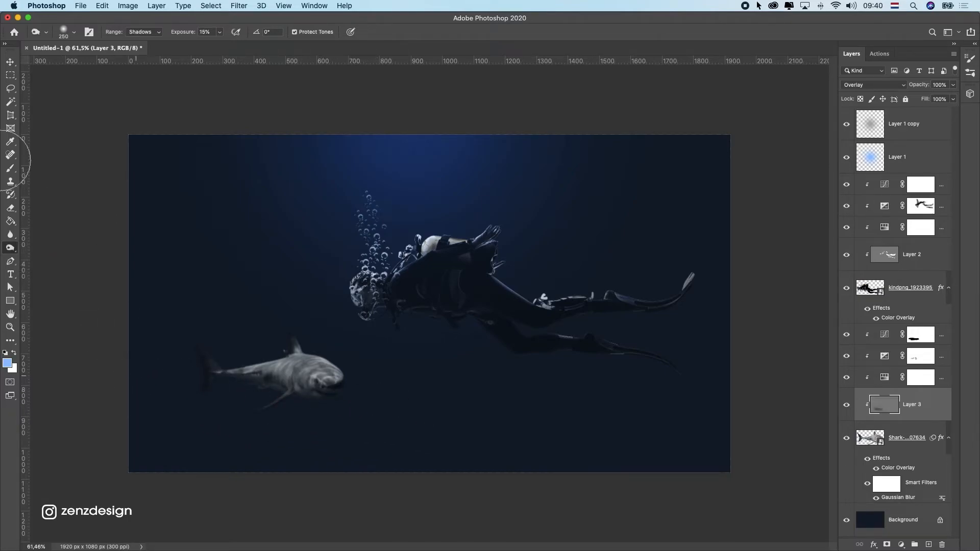
mouse_move(352, 453)
mouse_down()
mouse_move(223, 411)
mouse_move(160, 378)
mouse_up()
Step: Brighten the shark's back, dorsal fin and tail with the Dodge tool and a larger brush, undoing unwanted strokes
click(11, 235)
click(11, 247)
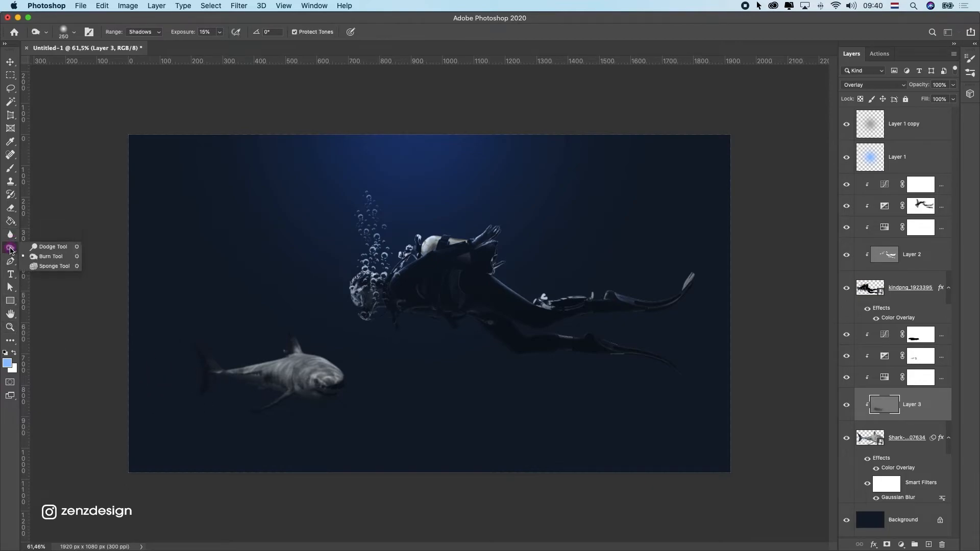
click(49, 249)
drag(385, 369, 386, 375)
key(super+z)
key(bracketright)
key(bracketright)
mouse_move(320, 364)
mouse_down()
mouse_move(293, 308)
mouse_move(307, 355)
mouse_move(289, 328)
mouse_move(275, 362)
mouse_move(210, 369)
mouse_move(197, 355)
mouse_move(216, 354)
mouse_move(168, 340)
mouse_up()
key(super+z)
mouse_move(222, 363)
mouse_down()
mouse_move(221, 332)
mouse_move(218, 351)
mouse_move(215, 342)
mouse_up()
scroll(305, 282, down, 8)
scroll(298, 288, up, 7)
Step: Set the shark's Color Overlay opacity to 74% and sample its colour from the dark water beside the shark's head
click(9, 62)
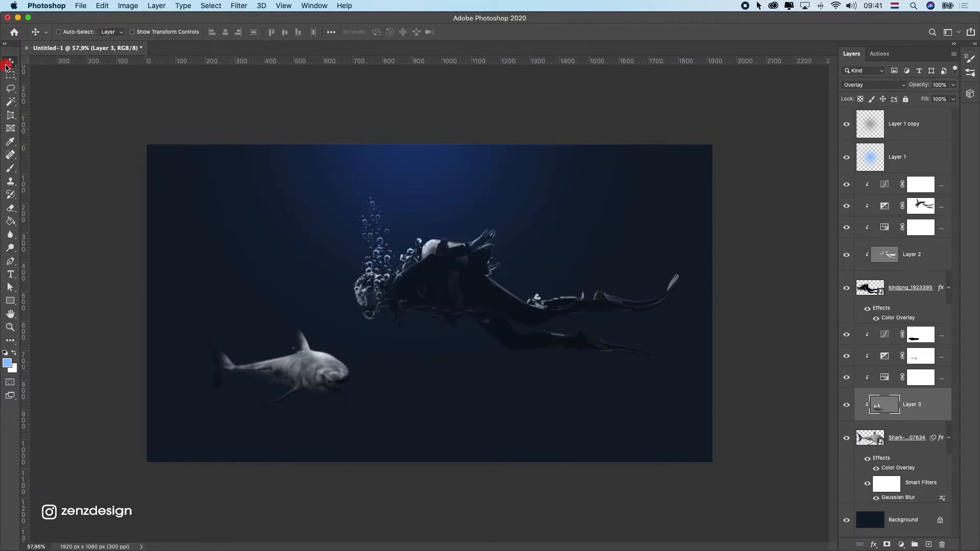
click(912, 432)
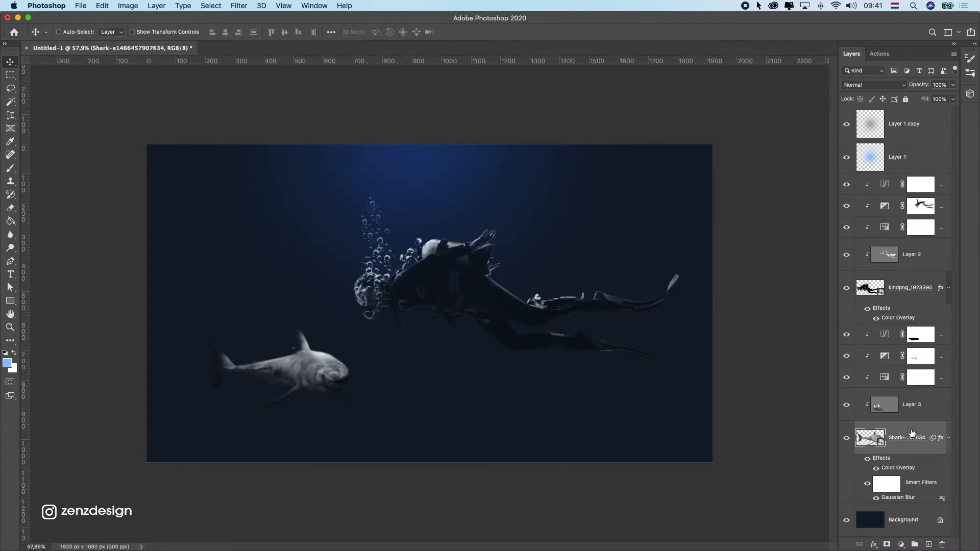
double_click(909, 437)
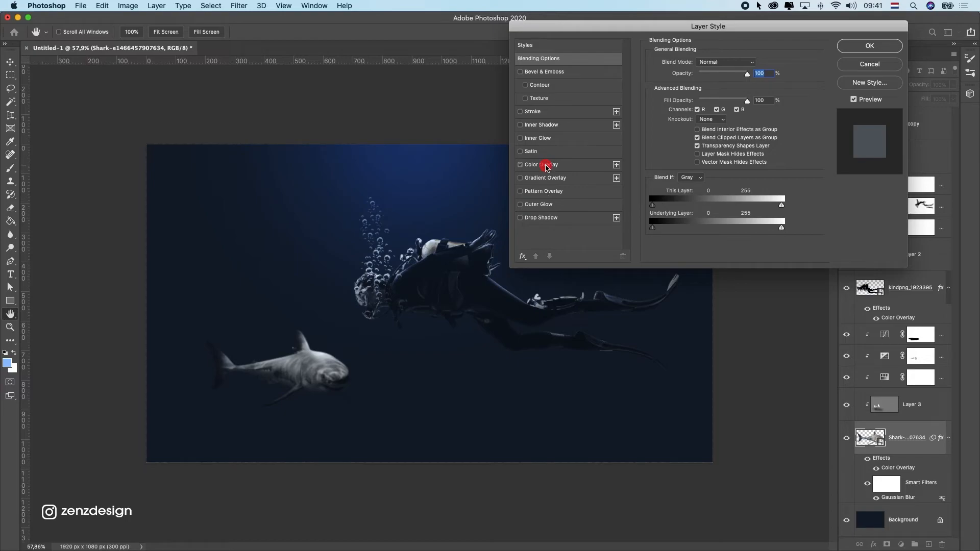
click(545, 165)
click(753, 64)
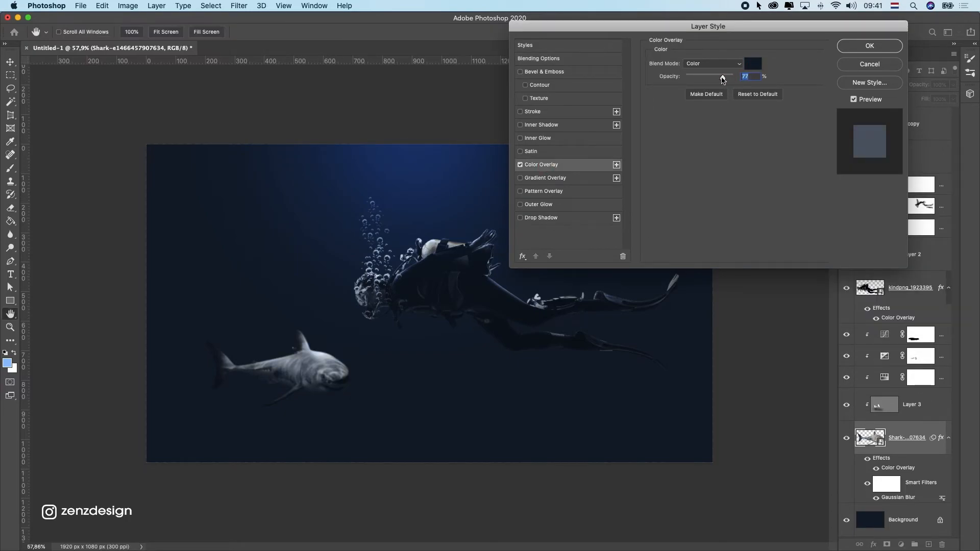
click(754, 65)
mouse_move(765, 284)
mouse_down()
mouse_move(792, 249)
mouse_move(780, 273)
mouse_up()
click(356, 370)
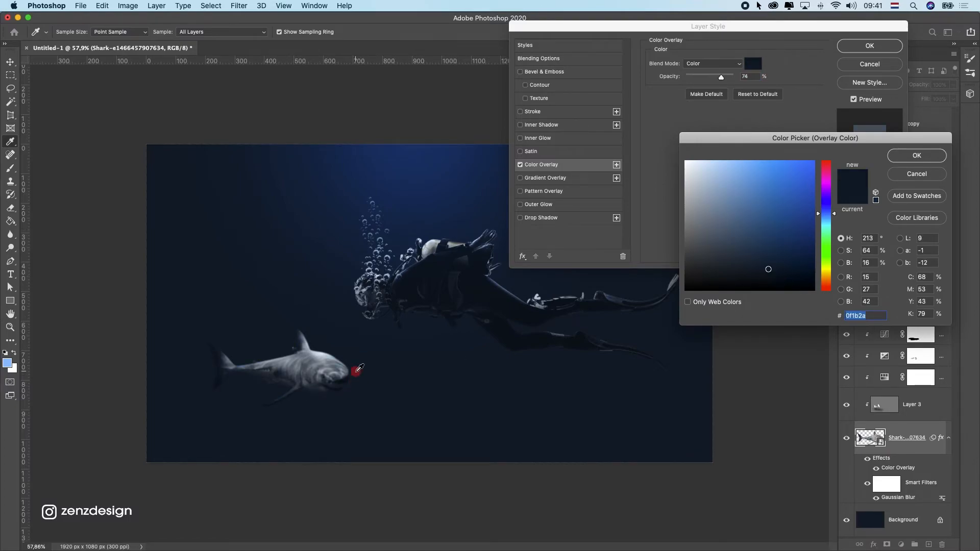
click(911, 160)
click(895, 44)
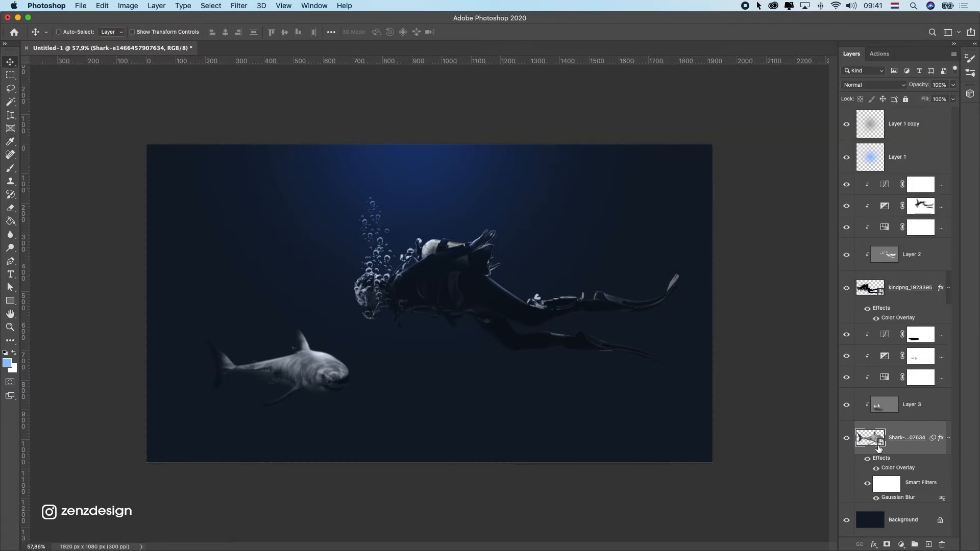
Step: Lower the shark layer's opacity to 55%
click(945, 91)
drag(942, 98, 935, 95)
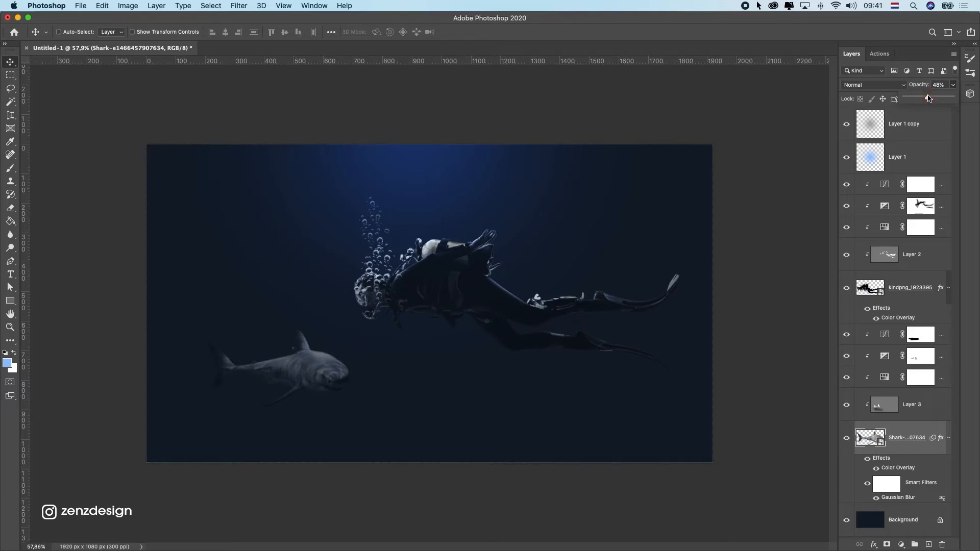
drag(926, 98, 931, 98)
scroll(399, 327, down, 10)
scroll(398, 327, up, 10)
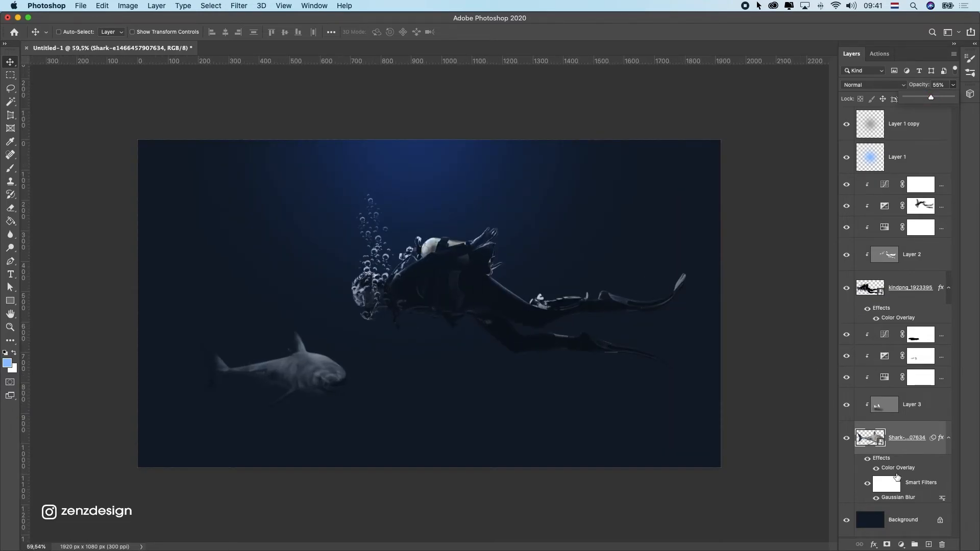
Step: Compare the shark without and with its dodge-and-burn layer, and review its Hue/Saturation adjustment settings
click(874, 404)
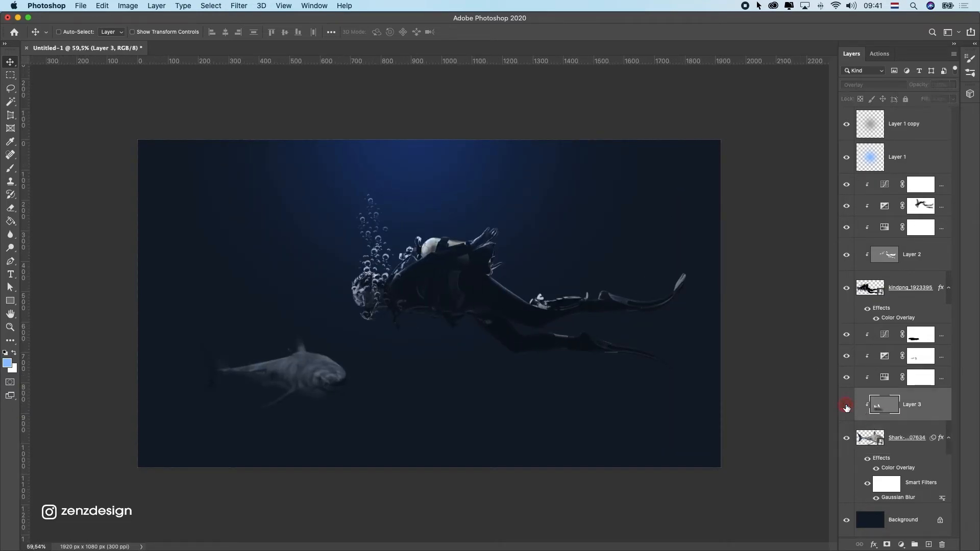
click(924, 378)
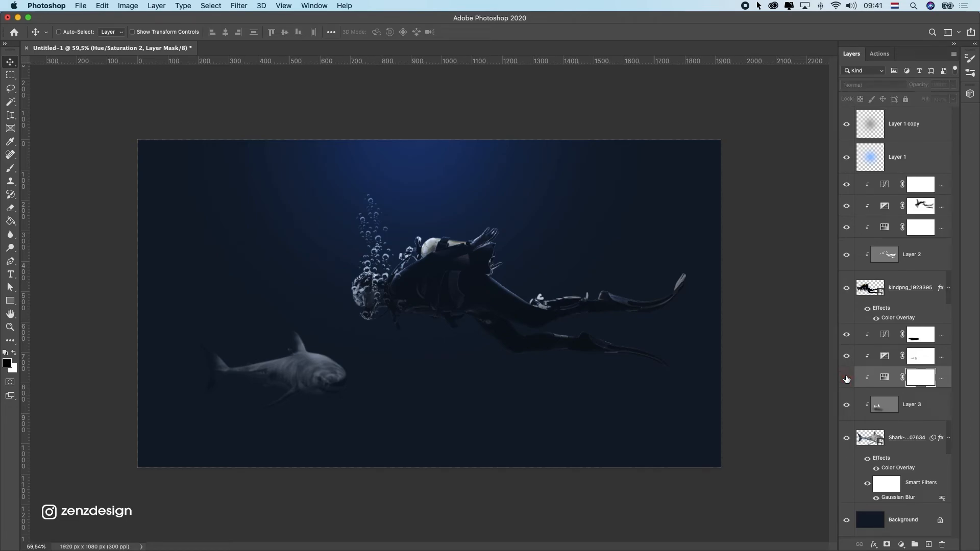
click(885, 377)
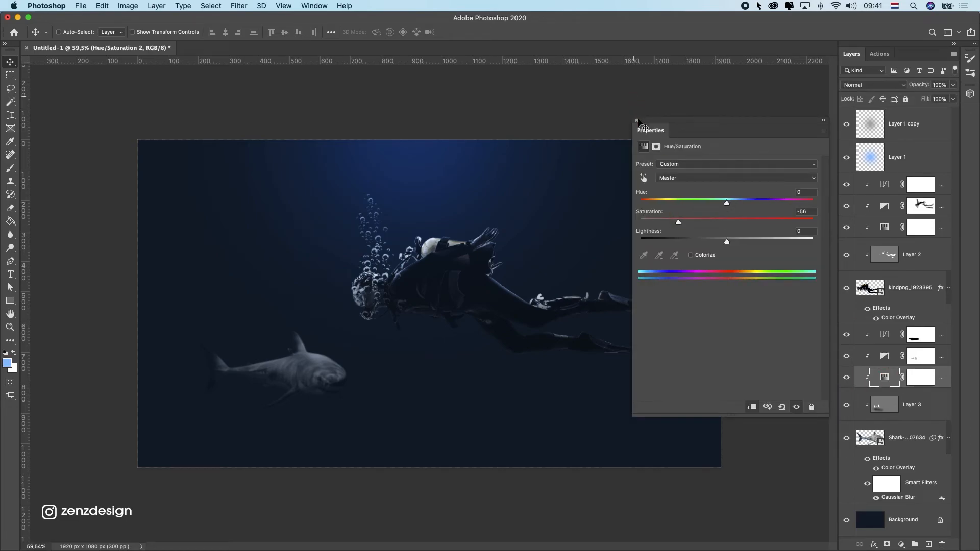
click(636, 120)
Step: Compare the shark's Curves adjustment hidden and shown, and pull its midtone point down slightly to darken the shark
click(912, 352)
click(876, 335)
click(848, 337)
click(848, 337)
click(885, 334)
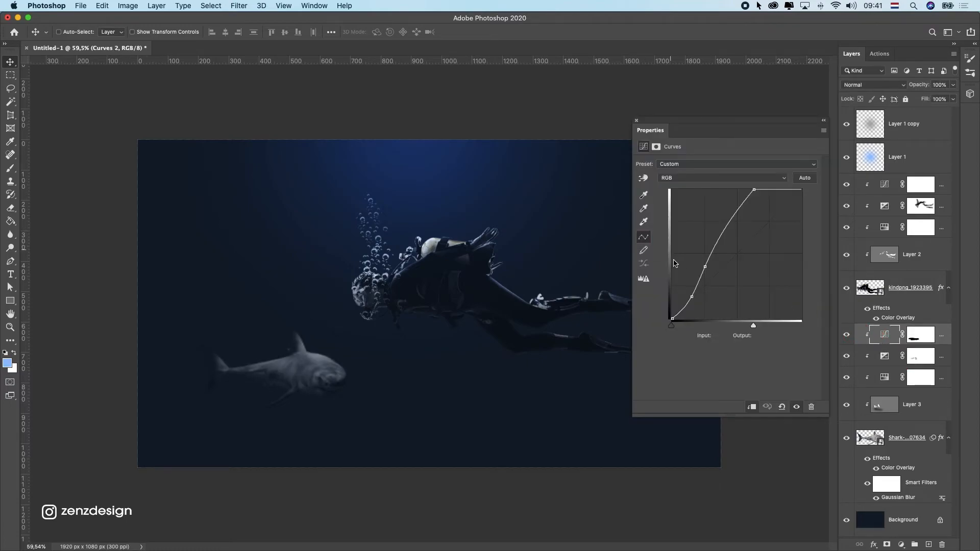
drag(705, 268, 713, 270)
click(636, 121)
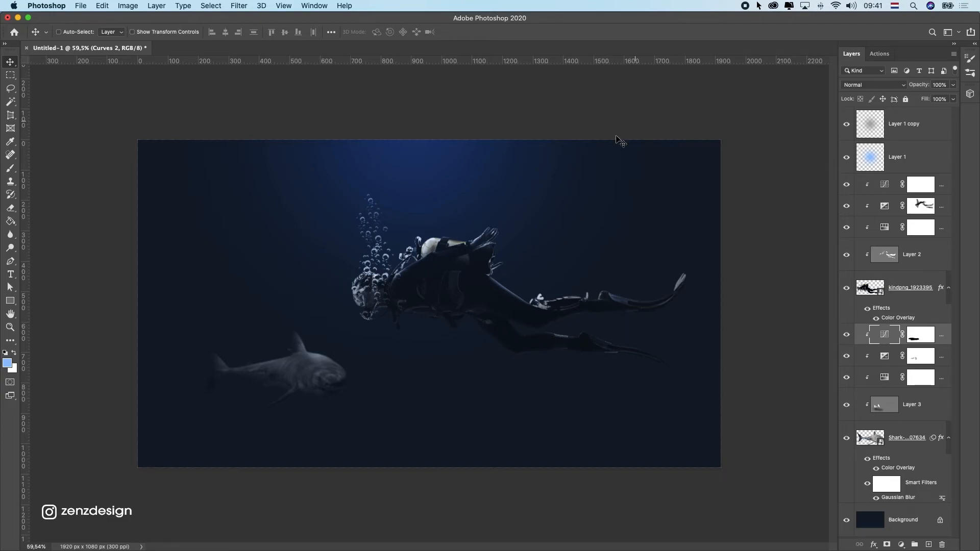
scroll(352, 355, down, 5)
scroll(367, 340, up, 8)
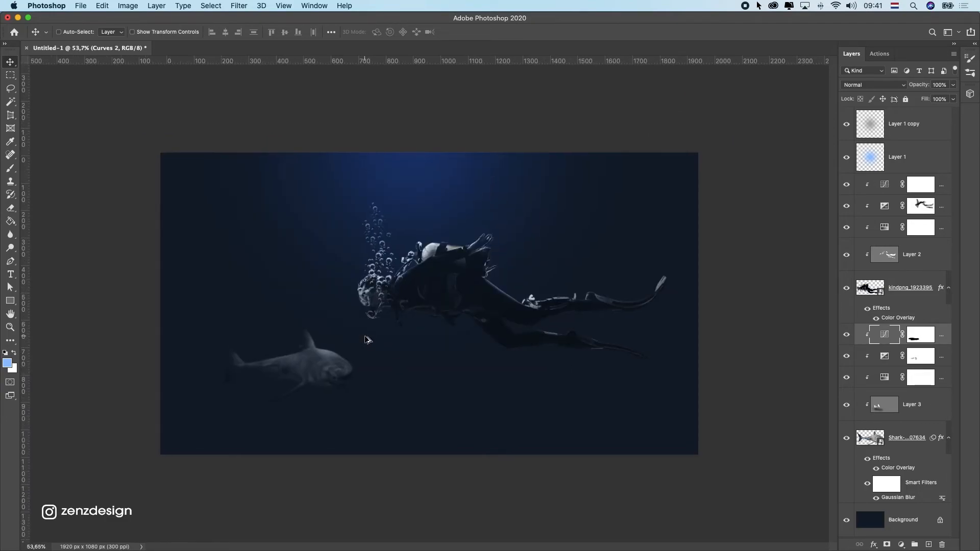
Step: Choose the Blur tool for the diver layer and rasterize that layer
super+click(555, 266)
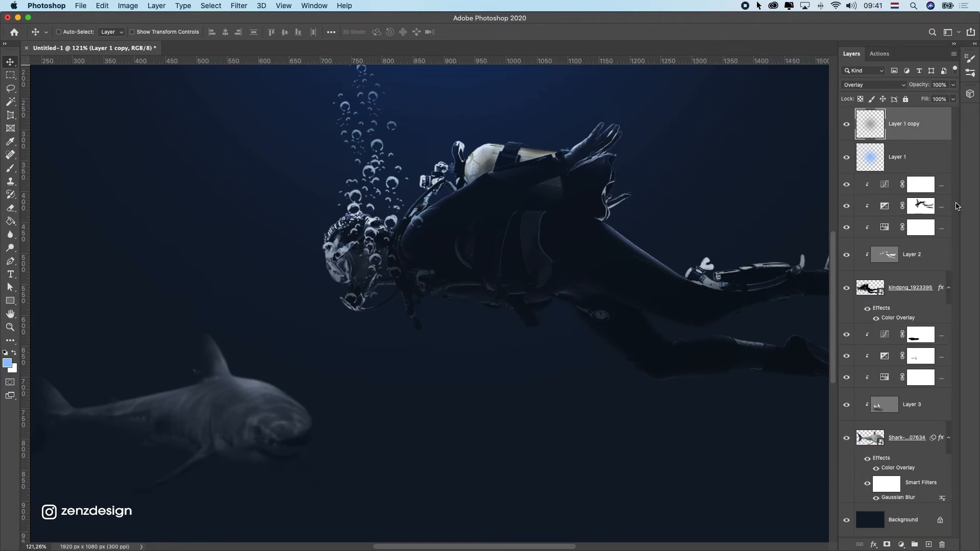
click(914, 271)
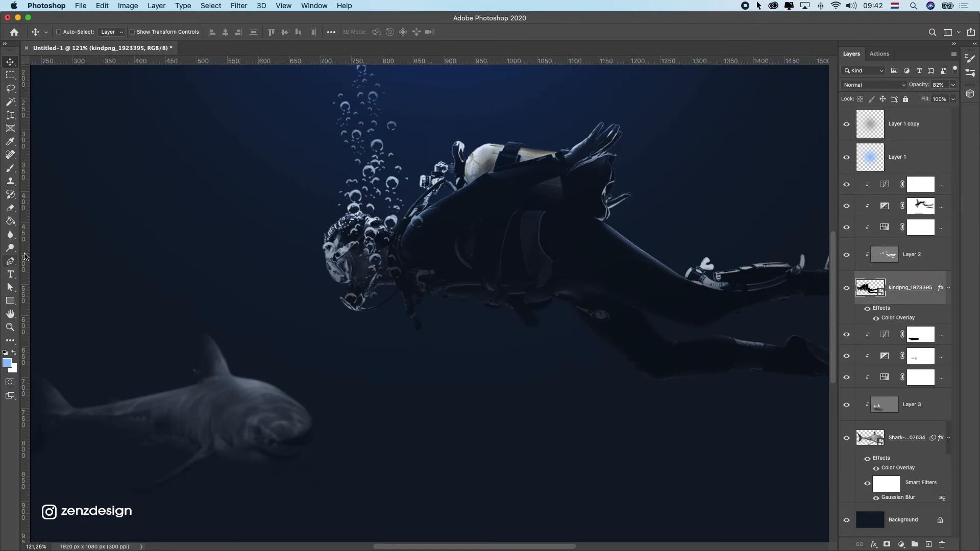
scroll(653, 247, up, 5)
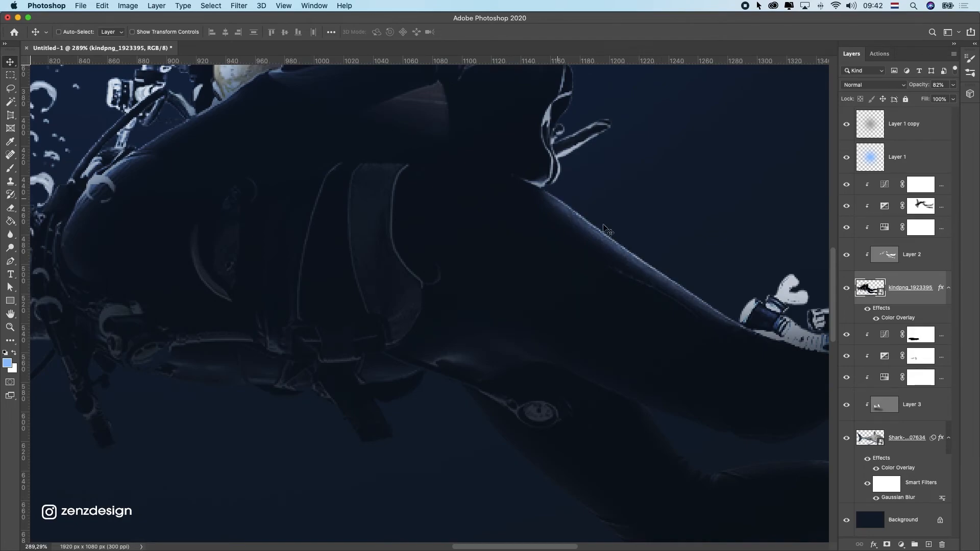
click(9, 236)
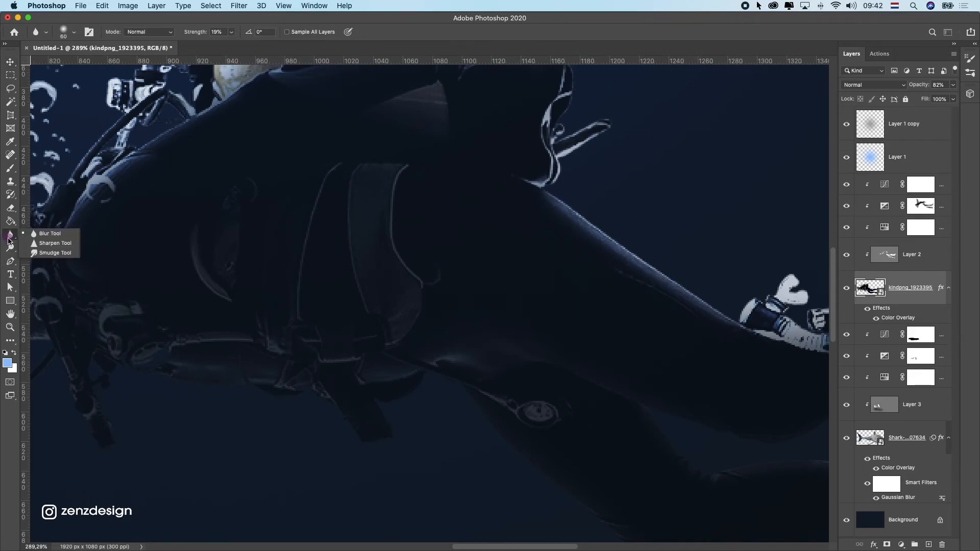
click(51, 233)
right_click(903, 289)
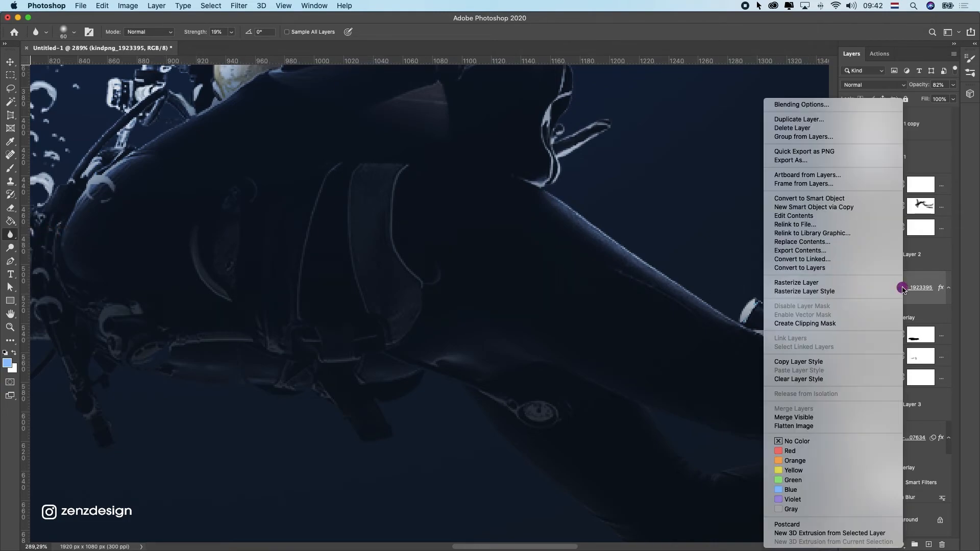
click(831, 284)
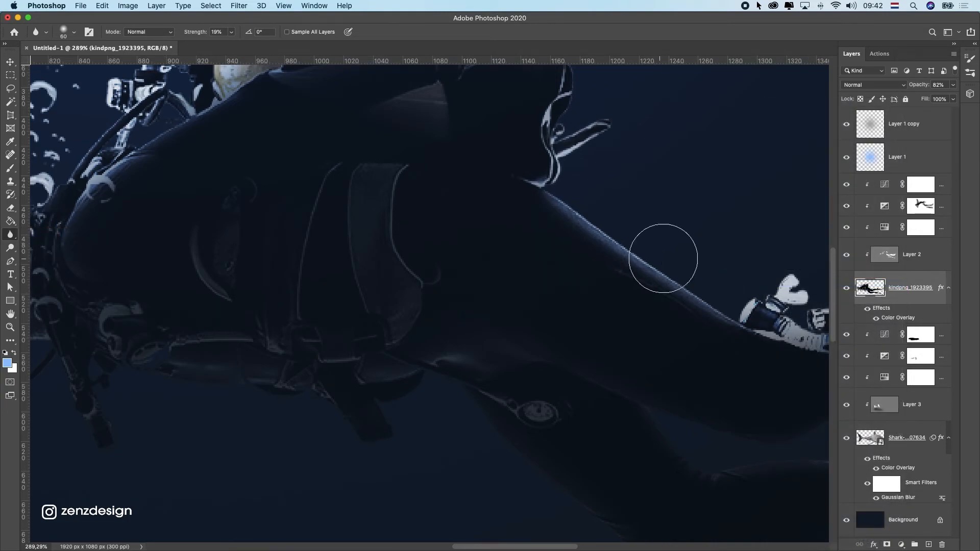
Step: Blur the hard edges along the diver's body, legs and fins with a size 30 brush at 19% strength
key(bracketleft)
key(bracketleft)
key(bracketleft)
mouse_move(628, 250)
mouse_down()
mouse_move(690, 274)
mouse_move(567, 217)
mouse_move(709, 302)
mouse_move(607, 236)
mouse_move(738, 305)
mouse_move(553, 183)
mouse_move(628, 220)
mouse_move(494, 149)
mouse_up()
mouse_move(525, 228)
mouse_down()
mouse_move(549, 236)
mouse_move(361, 97)
mouse_move(577, 184)
mouse_move(627, 207)
mouse_move(620, 216)
mouse_move(782, 204)
mouse_up()
drag(781, 204, 576, 206)
mouse_move(646, 215)
mouse_down()
mouse_move(696, 211)
mouse_move(637, 220)
mouse_up()
mouse_move(691, 164)
mouse_down()
mouse_move(781, 187)
mouse_move(553, 147)
mouse_move(592, 182)
mouse_move(528, 160)
mouse_move(682, 185)
mouse_move(751, 172)
mouse_move(787, 148)
mouse_up()
drag(651, 184, 434, 250)
drag(589, 195, 652, 114)
mouse_move(572, 293)
mouse_down()
mouse_move(583, 281)
mouse_move(466, 311)
mouse_move(552, 297)
mouse_move(822, 177)
mouse_up()
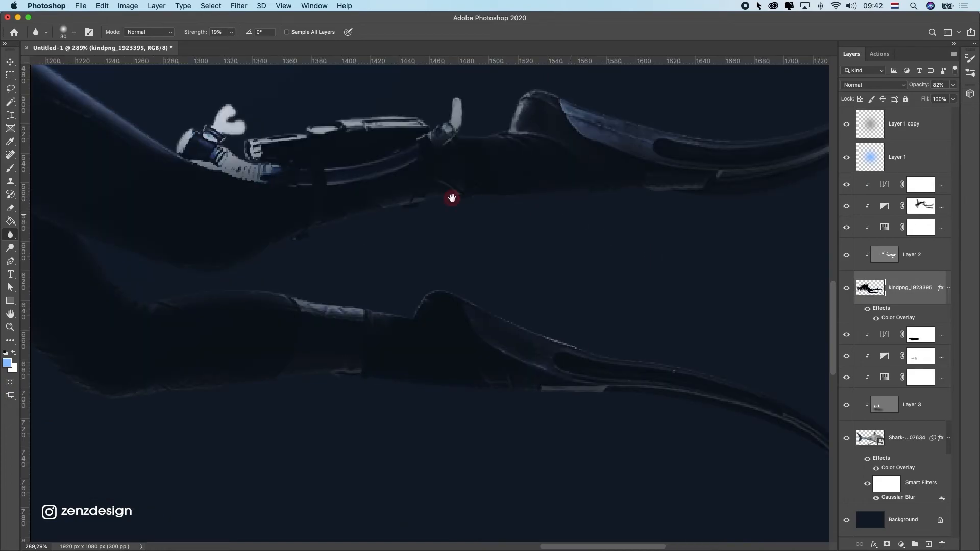
drag(409, 261, 674, 206)
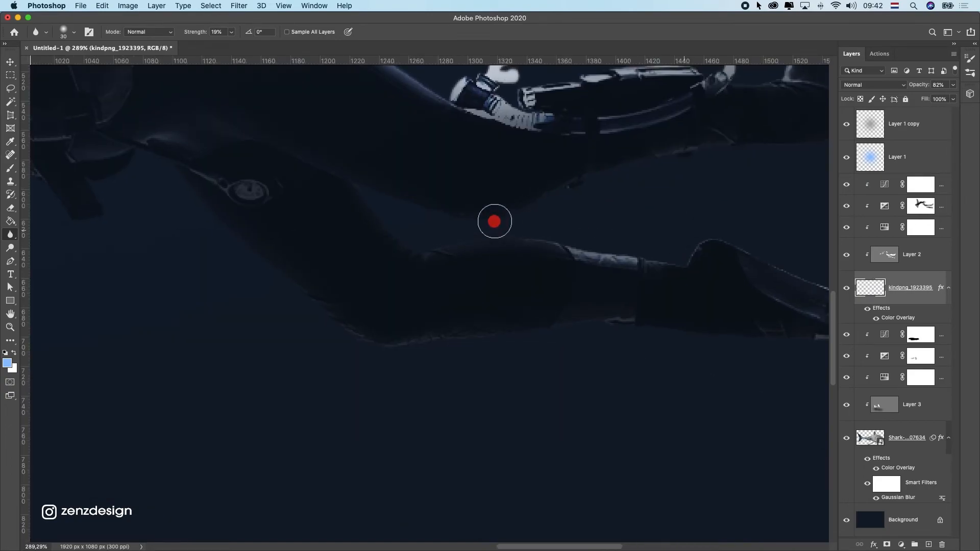
scroll(485, 230, down, 5)
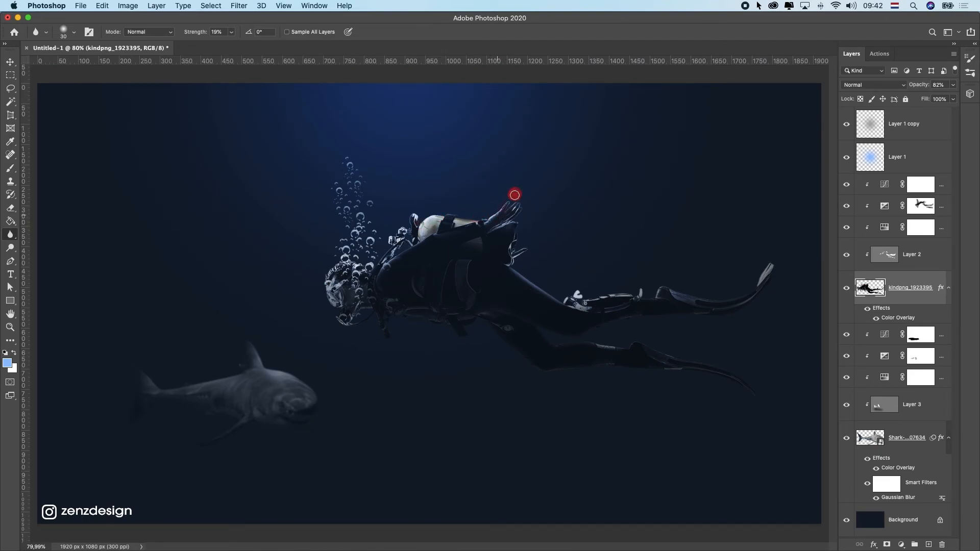
scroll(444, 253, down, 5)
scroll(444, 254, up, 5)
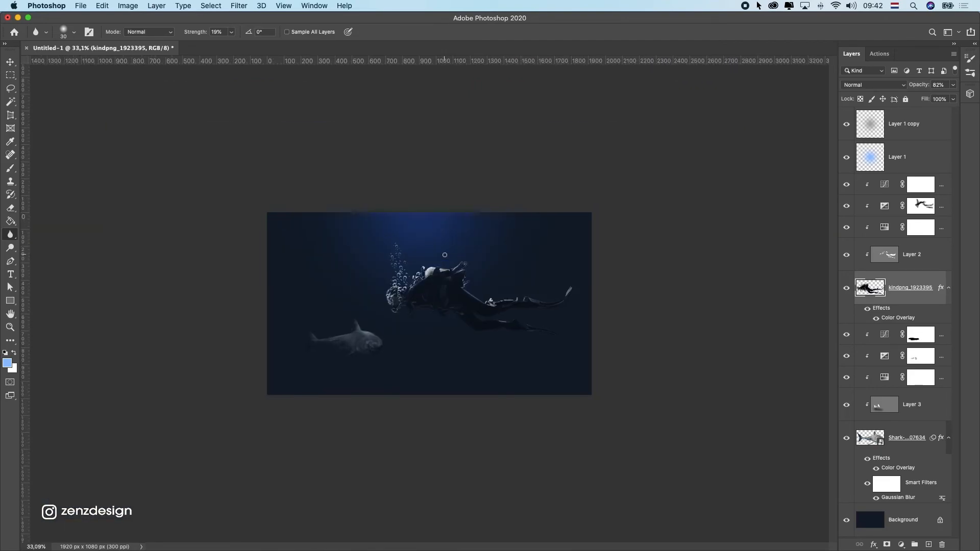
Step: Compare the upper glow copy hidden and shown, and move it slightly upward on the canvas
click(11, 62)
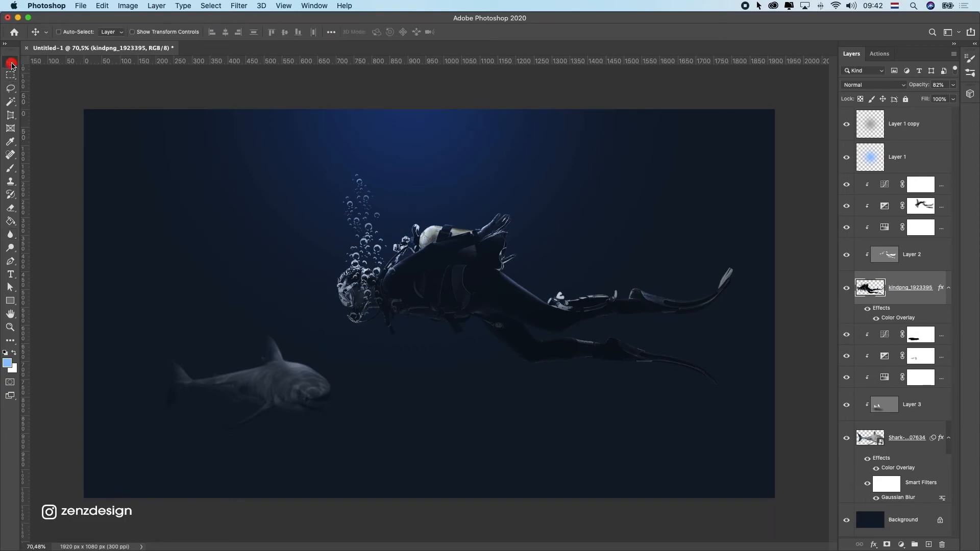
click(331, 275)
click(846, 124)
click(846, 124)
drag(464, 243, 469, 230)
scroll(493, 235, down, 5)
scroll(489, 230, up, 3)
scroll(490, 233, up, 3)
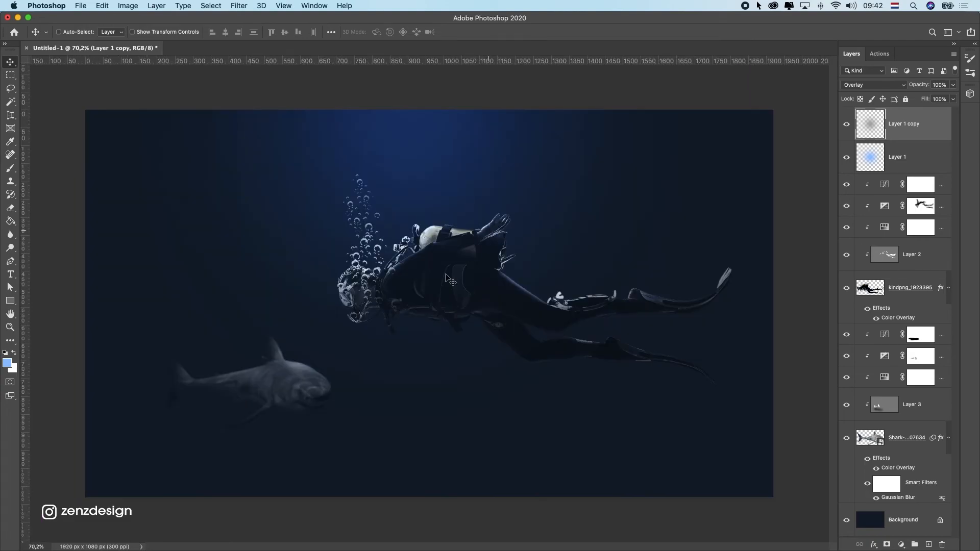
Step: Review the whole composite and deselect all layers
key(super)
scroll(386, 276, down, 5)
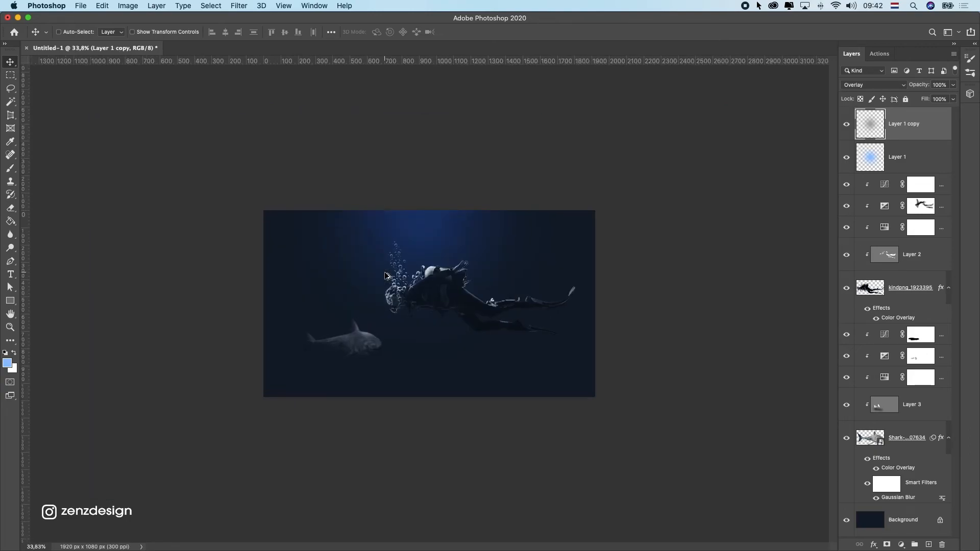
scroll(452, 390, up, 3)
scroll(457, 347, up, 1)
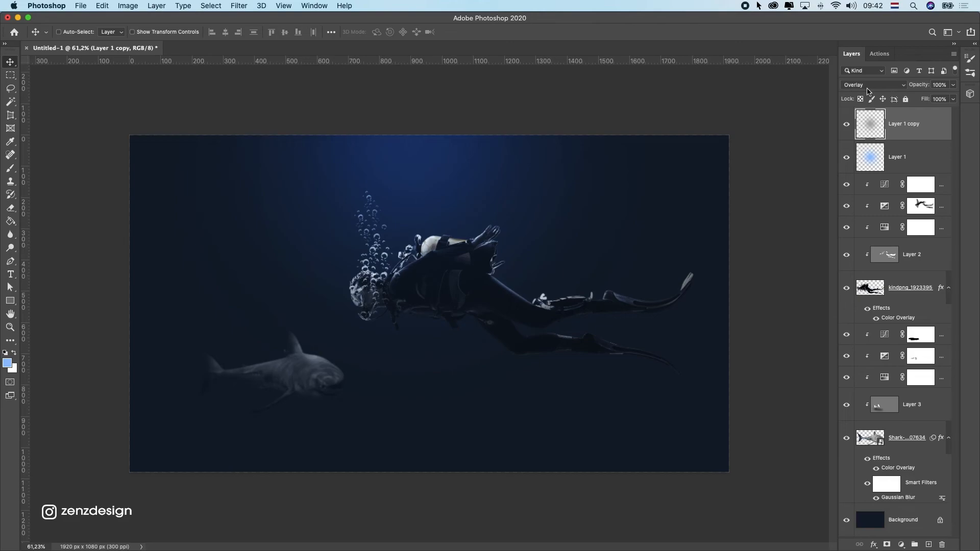
super+click(629, 166)
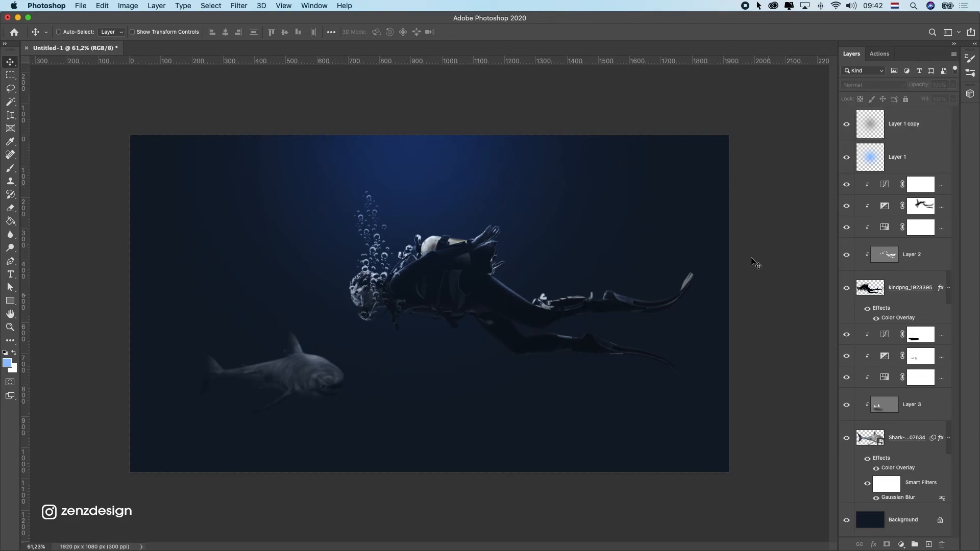
Step: Compare the composite with the Background layer hidden and shown, and review the whole image at different magnifications
click(905, 503)
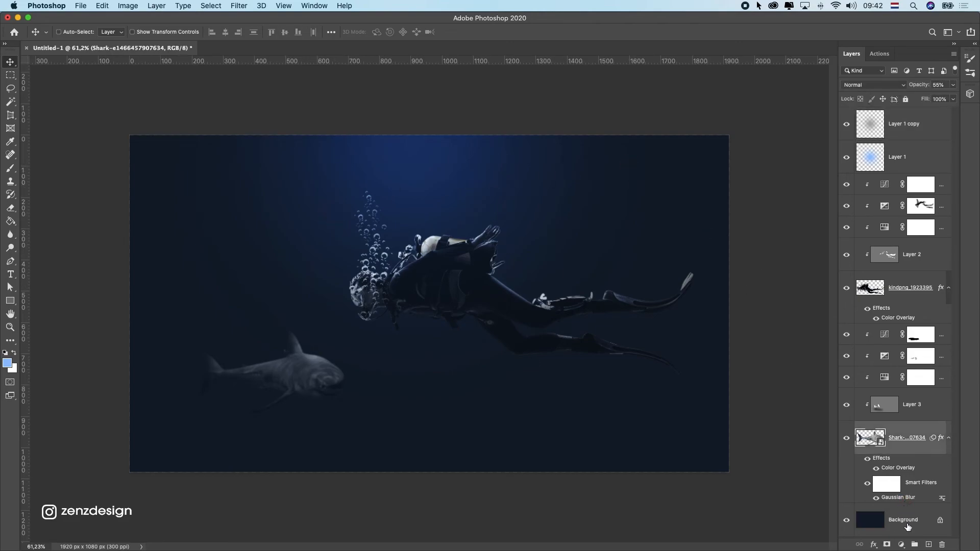
click(913, 531)
click(846, 520)
click(846, 521)
scroll(490, 334, down, 5)
scroll(488, 334, up, 1)
scroll(489, 334, up, 3)
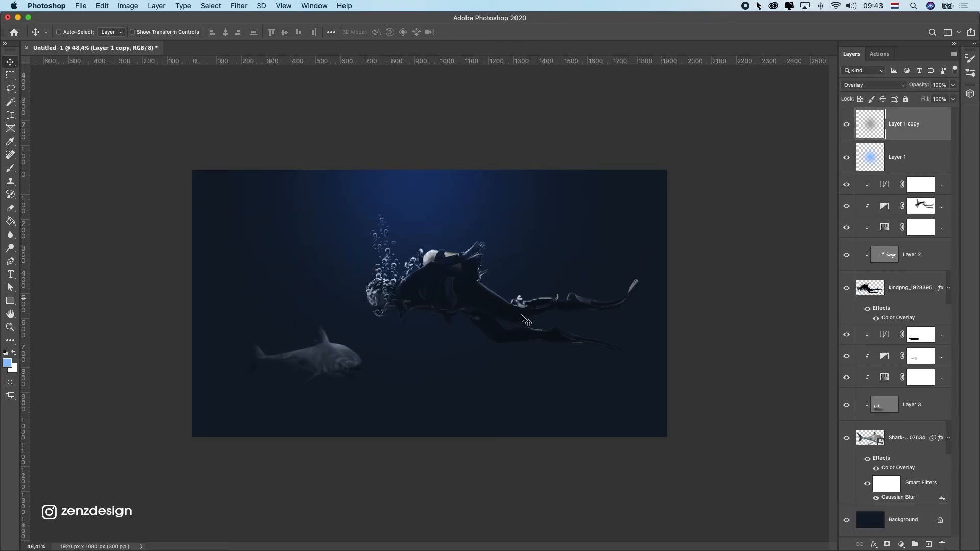
Step: Add a Curves adjustment layer above the upper glow copy at the top of the layer stack
scroll(526, 321, up, 2)
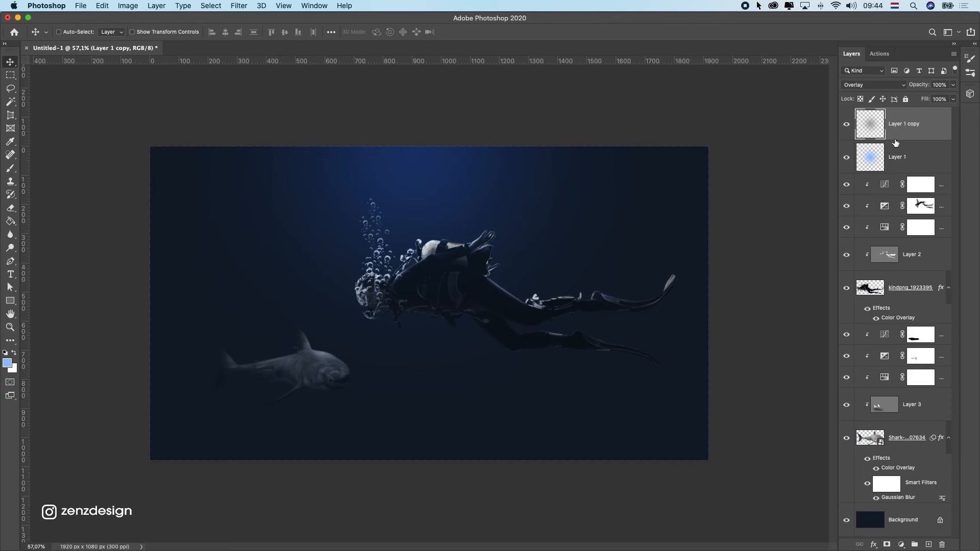
click(903, 547)
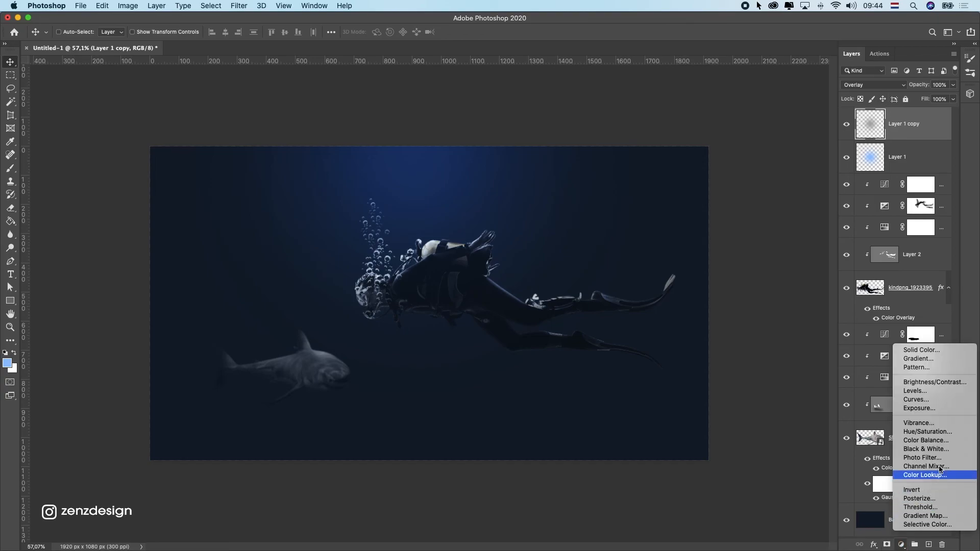
click(942, 399)
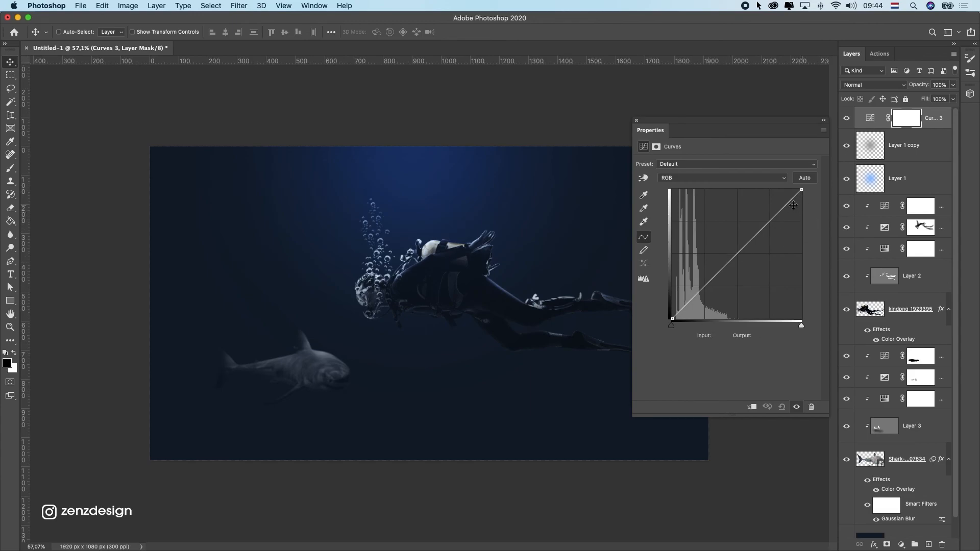
mouse_move(802, 190)
mouse_down()
mouse_move(774, 189)
mouse_move(798, 186)
mouse_move(784, 189)
mouse_up()
drag(673, 320, 674, 321)
scroll(449, 377, down, 5)
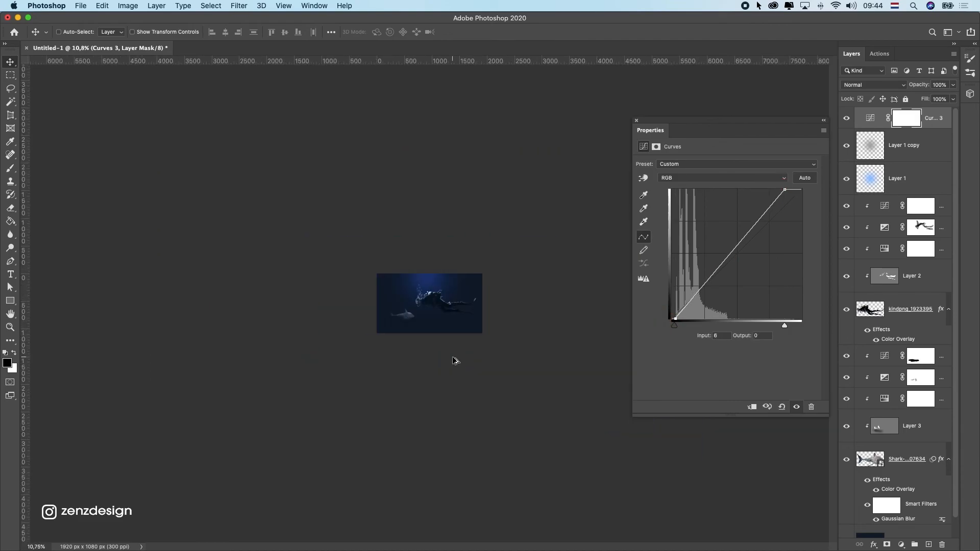
scroll(459, 347, up, 4)
scroll(465, 321, up, 3)
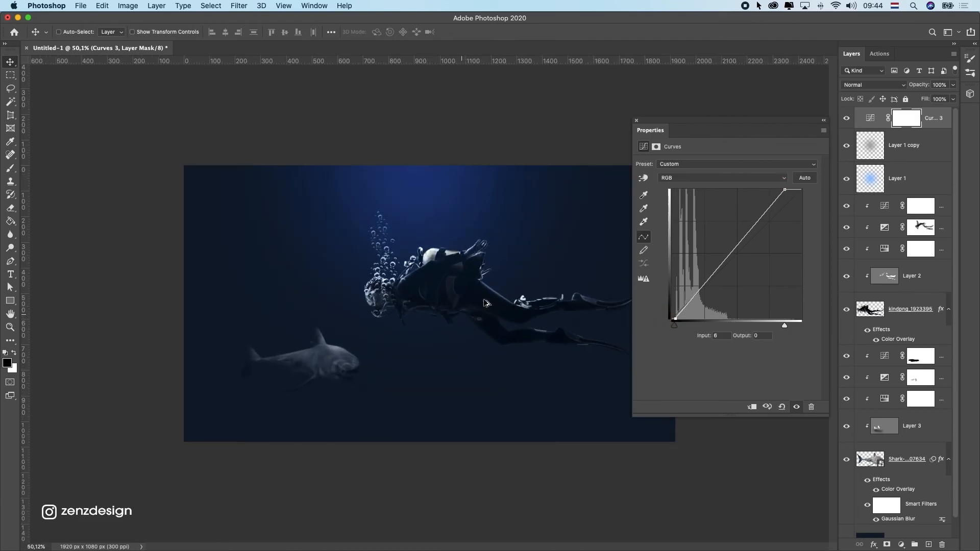
click(725, 261)
drag(724, 261, 729, 262)
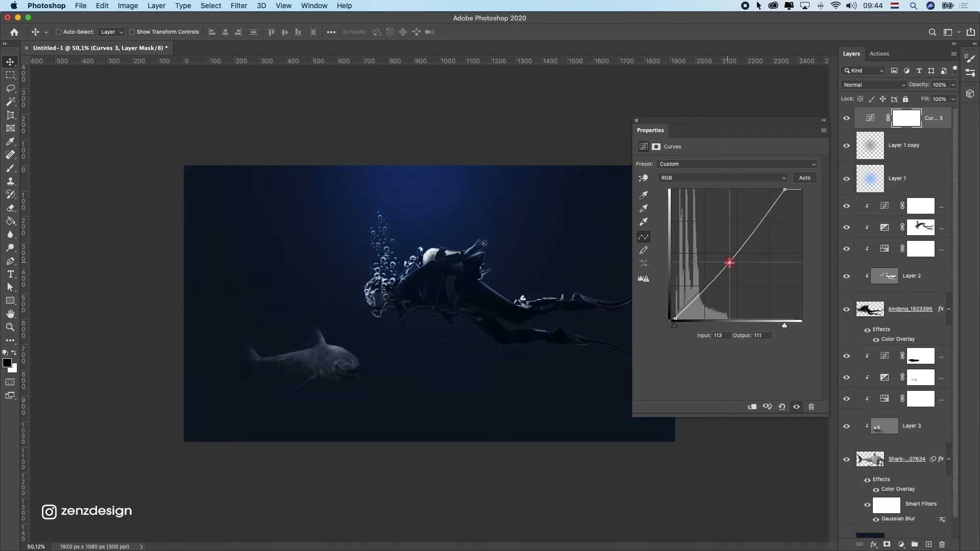
drag(754, 226, 754, 223)
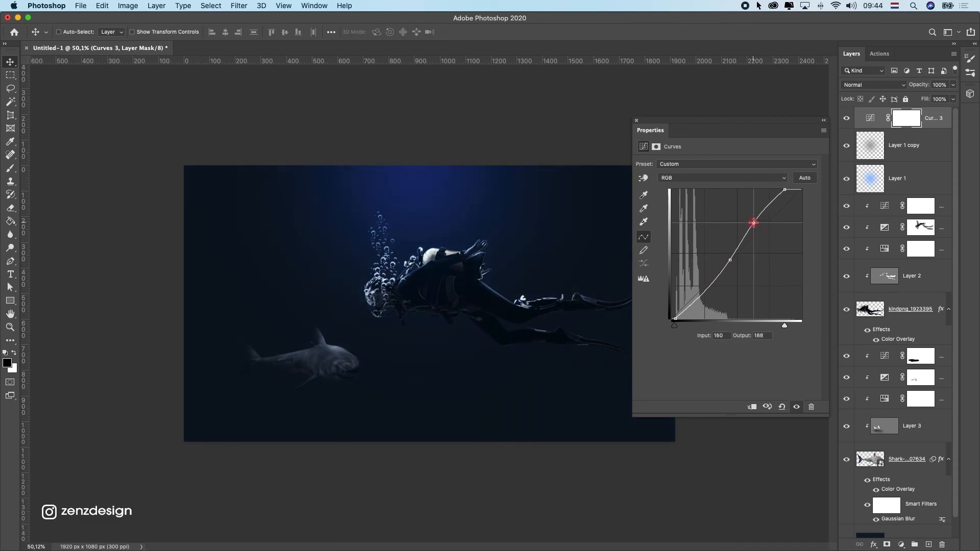
key(super+z)
key(super+z)
key(super+z)
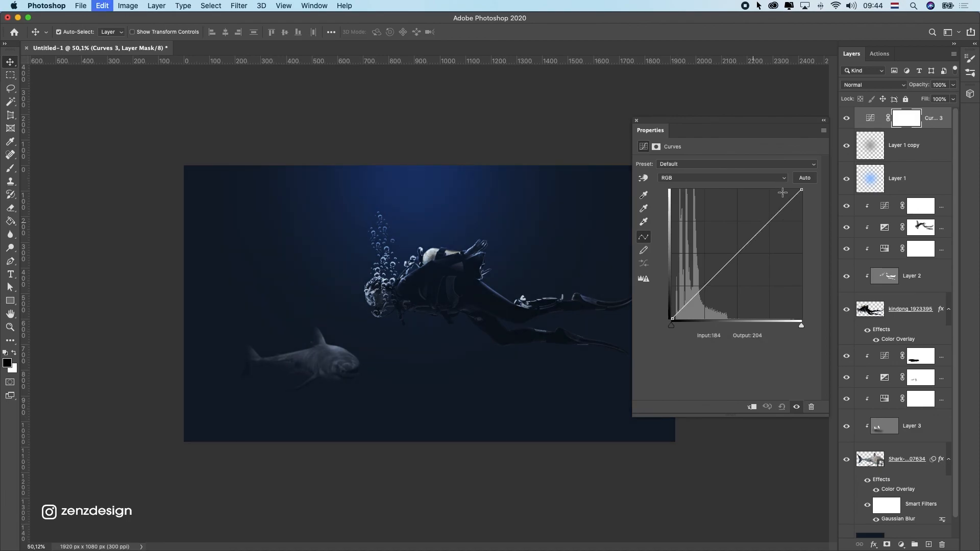
Step: Set the RGB curve's white point to input 232 and output 255, and move its black point slightly inward
mouse_move(800, 191)
mouse_down()
mouse_move(781, 189)
mouse_move(789, 190)
mouse_up()
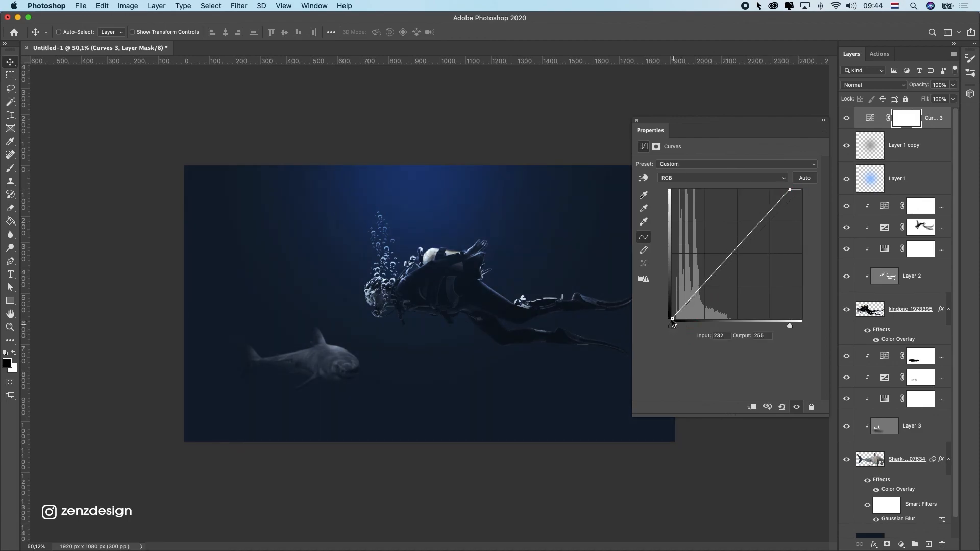
drag(674, 320, 678, 322)
Step: Move the black points inward in the individual colour channels, with Blue at input 7 and output 0, and close the curve settings
click(682, 177)
click(681, 188)
drag(672, 317, 675, 325)
click(688, 180)
click(684, 189)
click(690, 180)
click(688, 187)
scroll(435, 302, down, 5)
scroll(434, 302, up, 1)
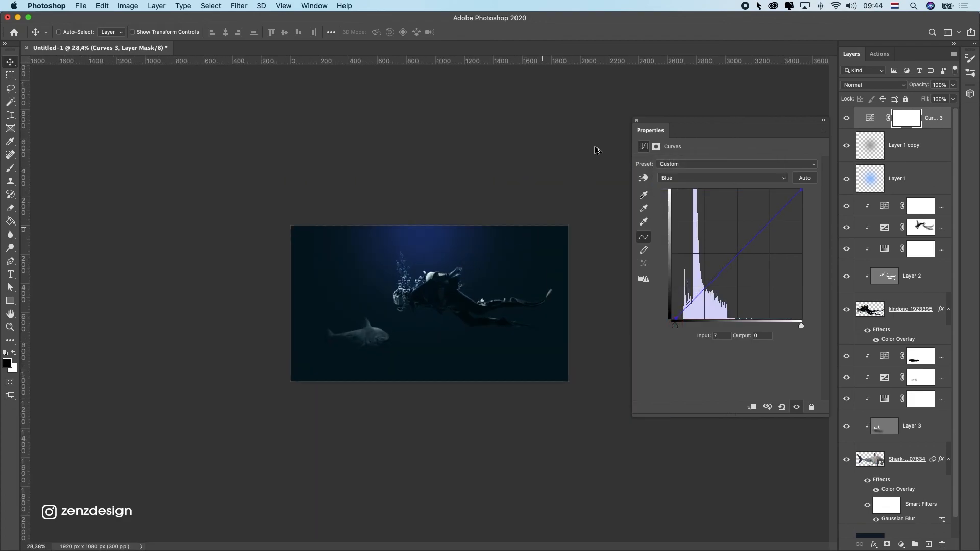
click(636, 121)
scroll(396, 297, up, 10)
scroll(393, 295, down, 8)
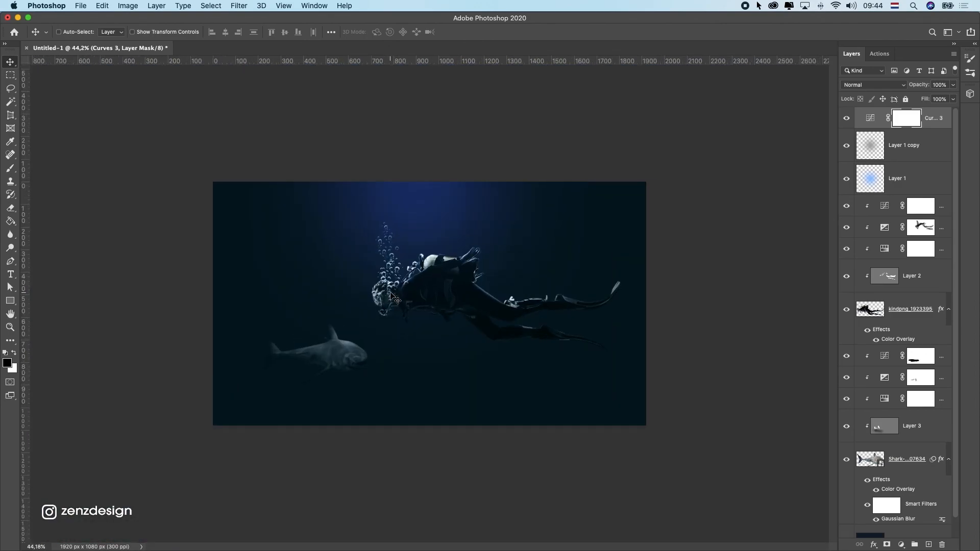